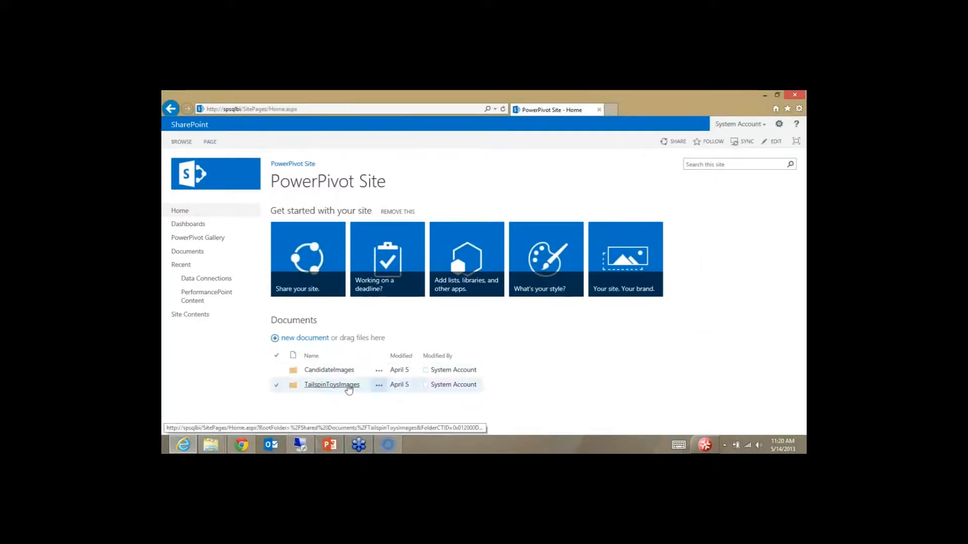
Step: Open the TailspinToysImages folder and view the 19.jpg product photo
{"action": "left_click", "coordinate": [347, 388]}
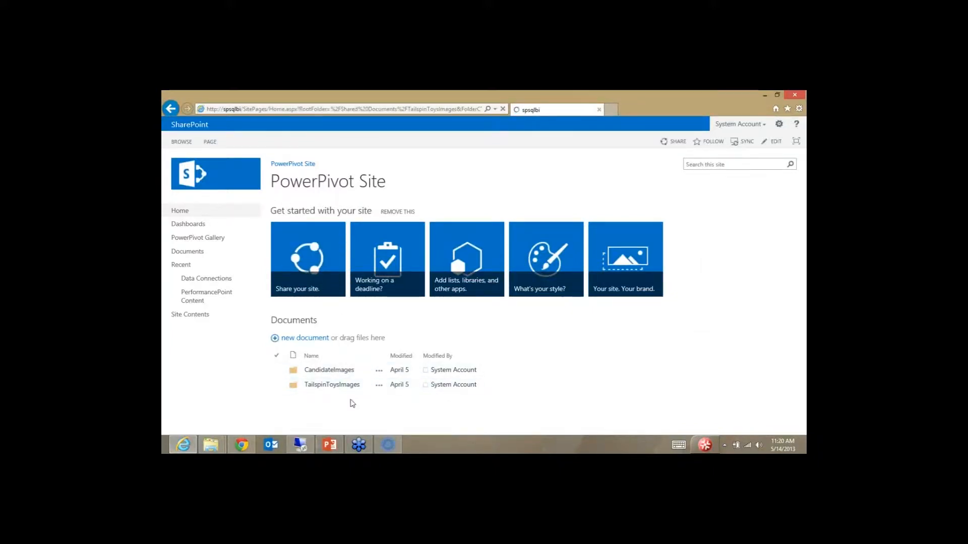
{"action": "scroll", "coordinate": [357, 338], "scroll_direction": "down", "scroll_amount": 3}
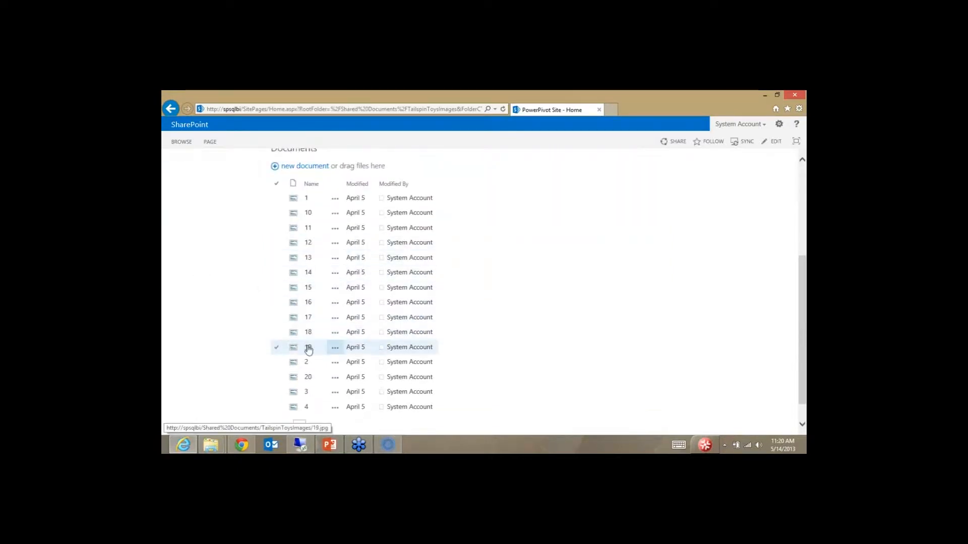
{"action": "left_click", "coordinate": [309, 349]}
{"action": "left_click", "coordinate": [524, 316]}
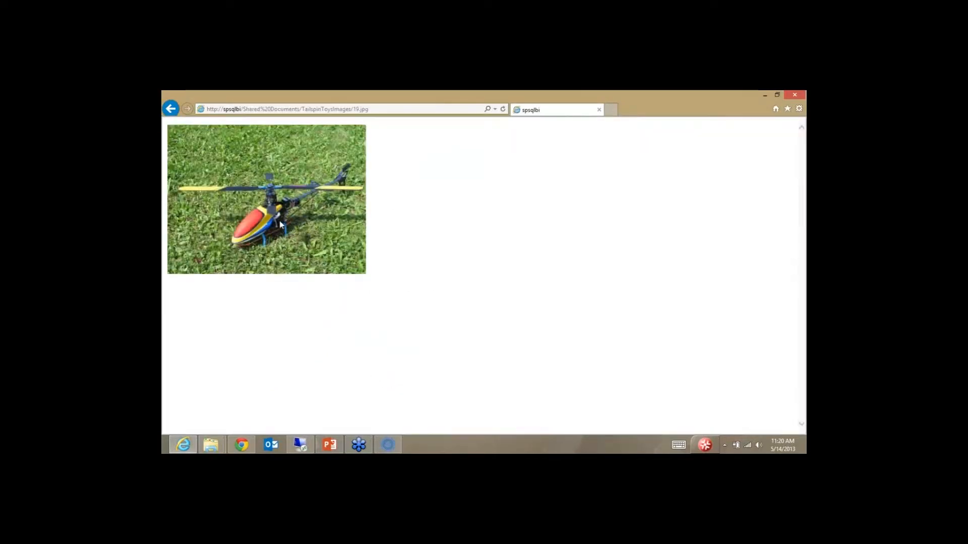
{"action": "left_click", "coordinate": [175, 113]}
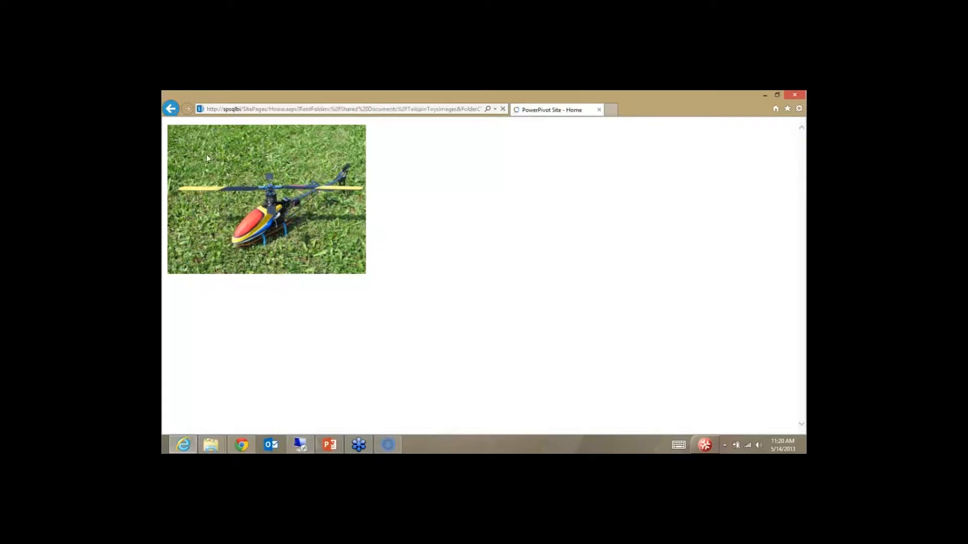
Step: View the 2.jpg product photo, then return to the image folder listing
{"action": "scroll", "coordinate": [313, 367], "scroll_direction": "down", "scroll_amount": 5}
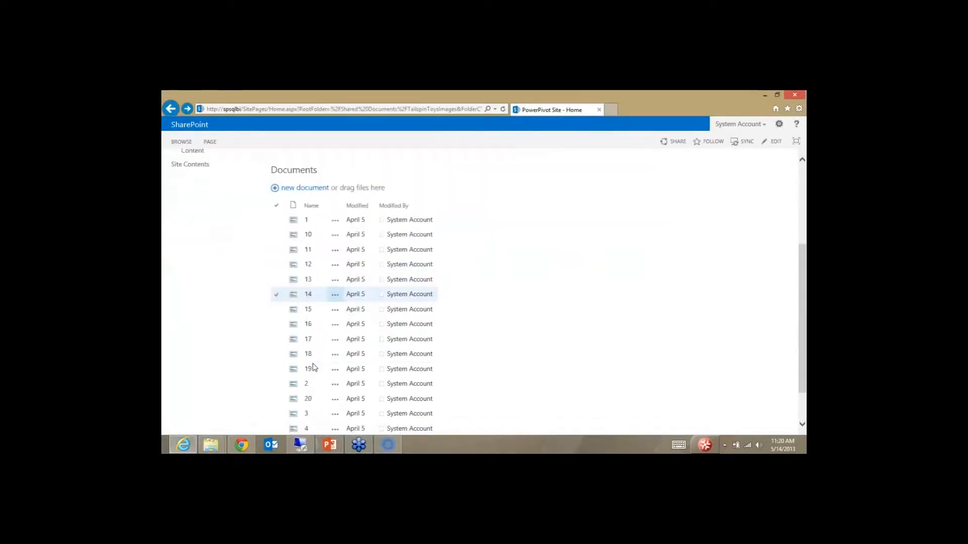
{"action": "left_click", "coordinate": [308, 378]}
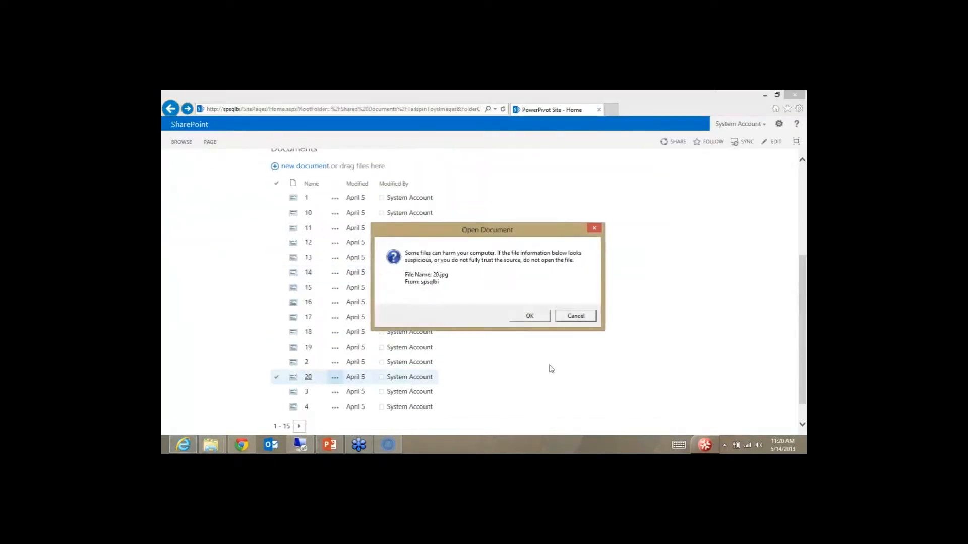
{"action": "left_click", "coordinate": [574, 316]}
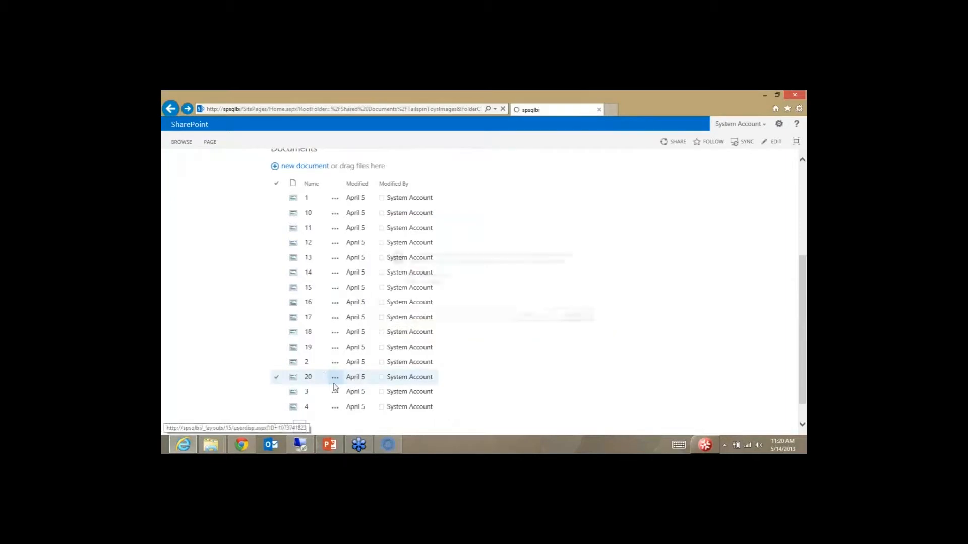
{"action": "left_click", "coordinate": [306, 363]}
{"action": "left_click", "coordinate": [530, 315]}
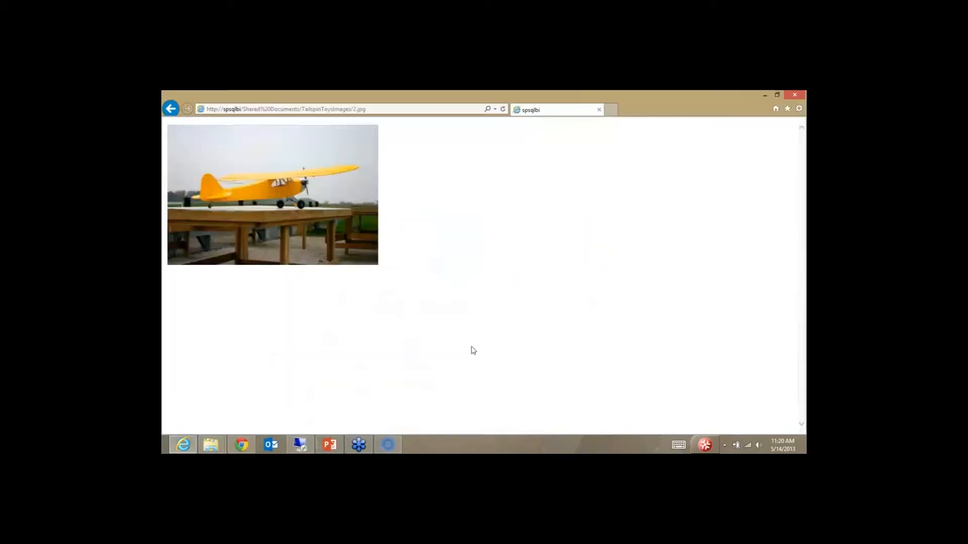
{"action": "left_click", "coordinate": [170, 108]}
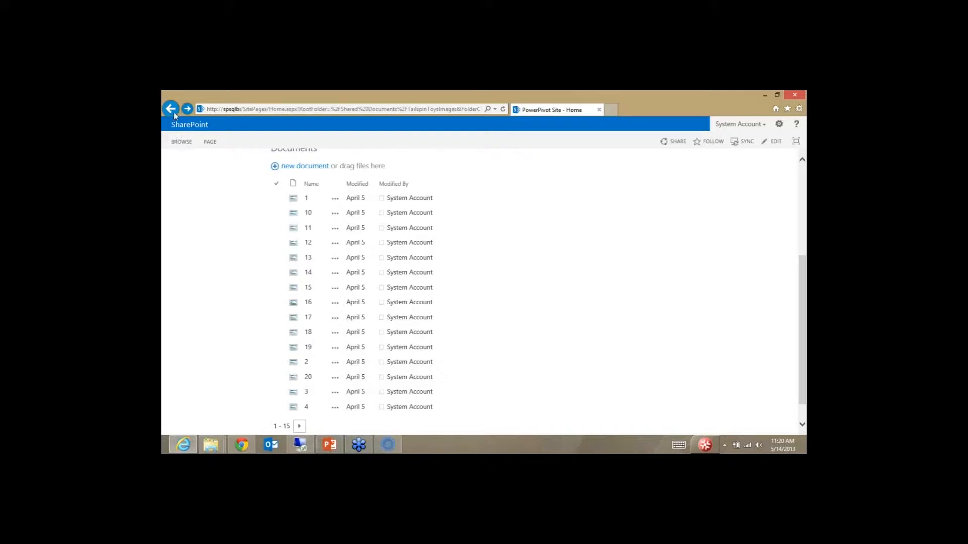
{"action": "scroll", "coordinate": [211, 272], "scroll_direction": "up", "scroll_amount": 3}
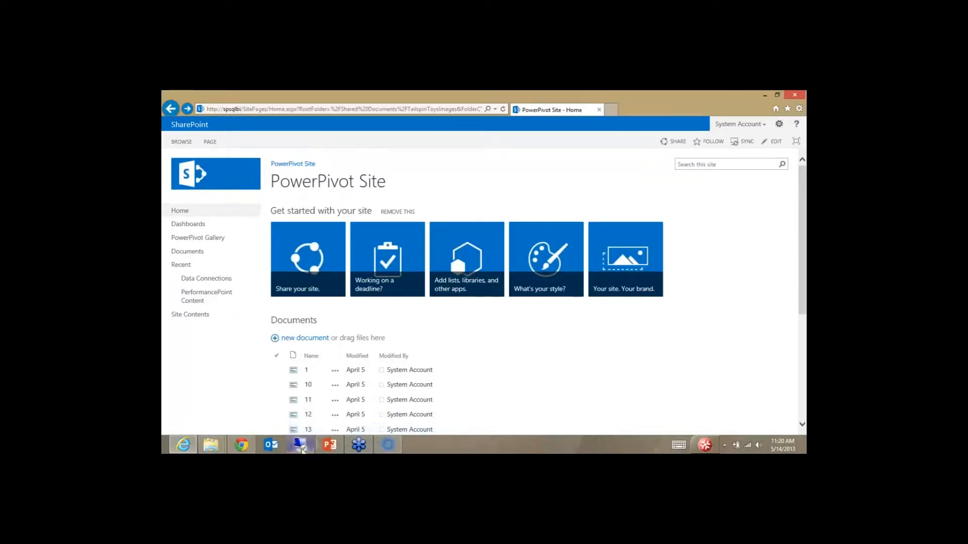
Step: Switch from the browser to the Remote Desktop session running Excel
{"action": "left_click", "coordinate": [300, 445]}
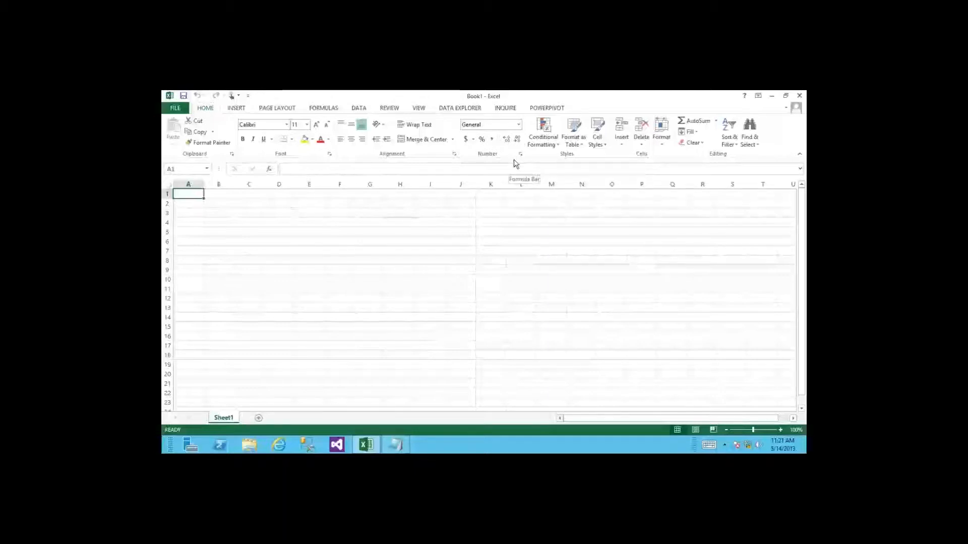
Step: Show the POWERPIVOT ribbon commands in Excel
{"action": "left_click", "coordinate": [553, 109]}
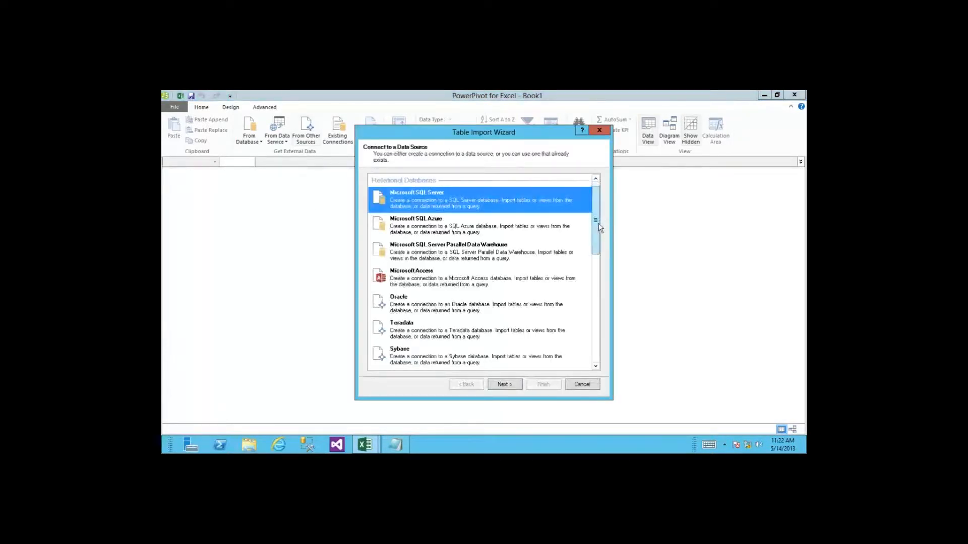
{"action": "left_click_drag", "start_coordinate": [599, 228], "coordinate": [626, 320]}
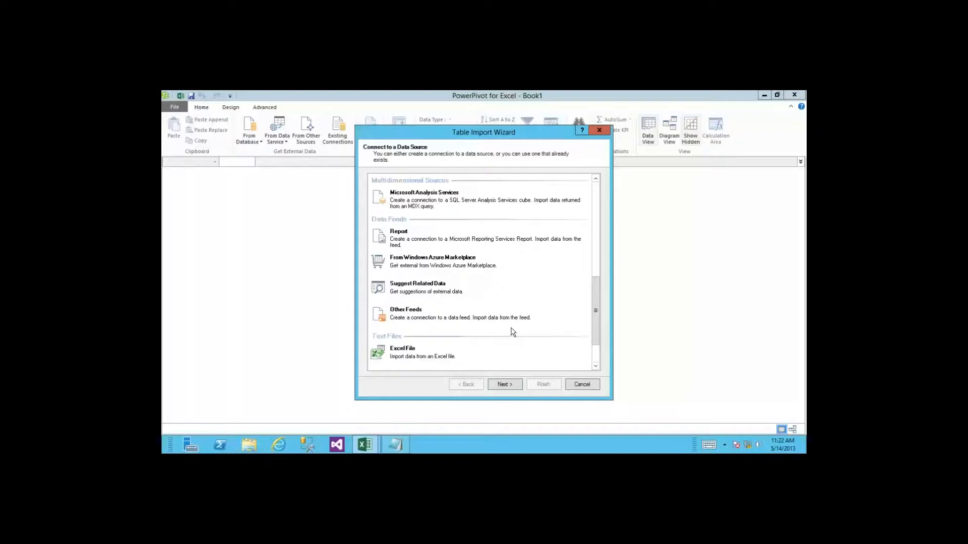
{"action": "left_click", "coordinate": [437, 271]}
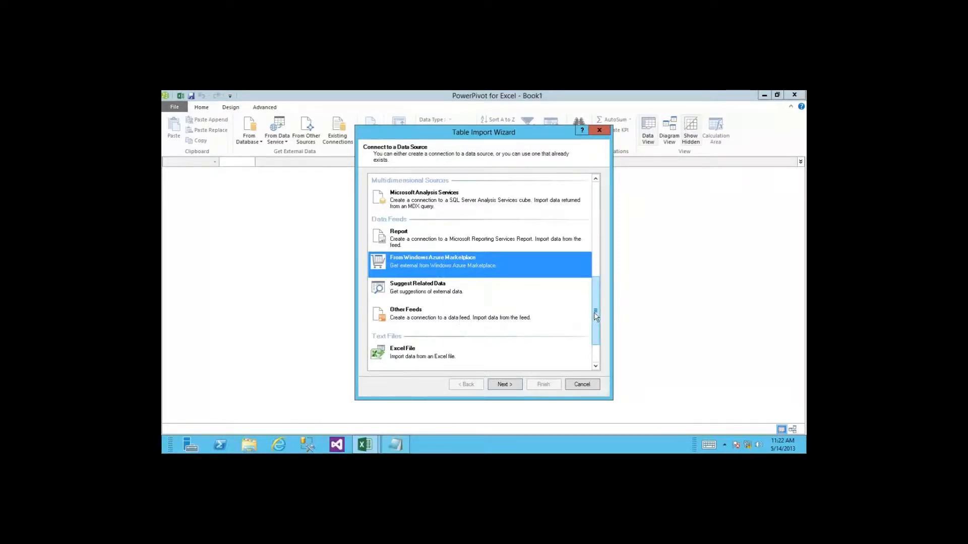
{"action": "left_click_drag", "start_coordinate": [596, 316], "coordinate": [607, 220]}
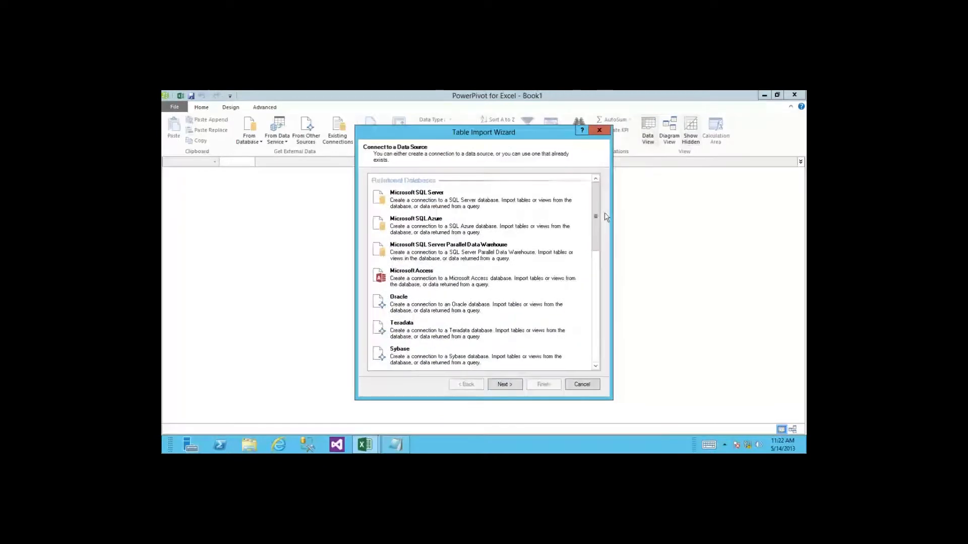
{"action": "left_click", "coordinate": [582, 385]}
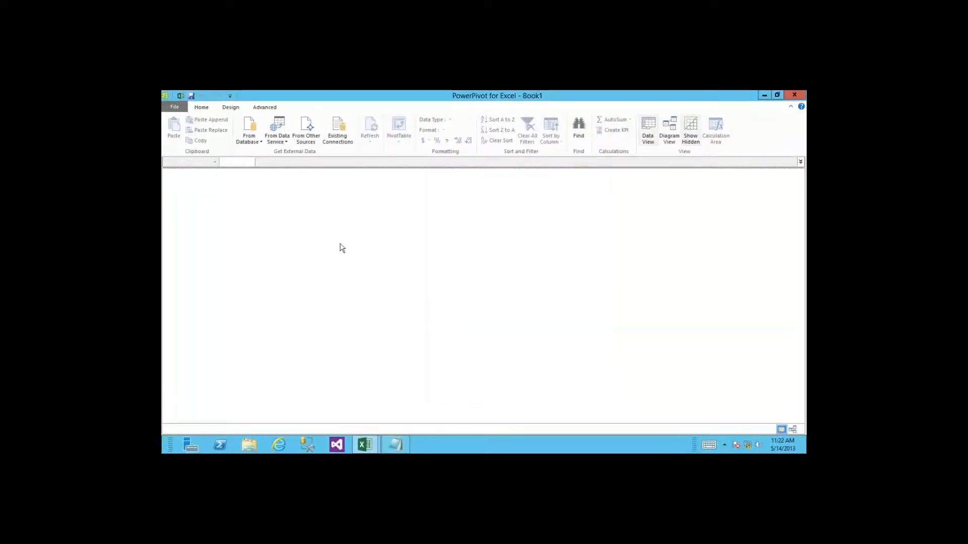
Step: Connect to SQL Server on localhost and choose the TailspinToys database
{"action": "left_click", "coordinate": [257, 146]}
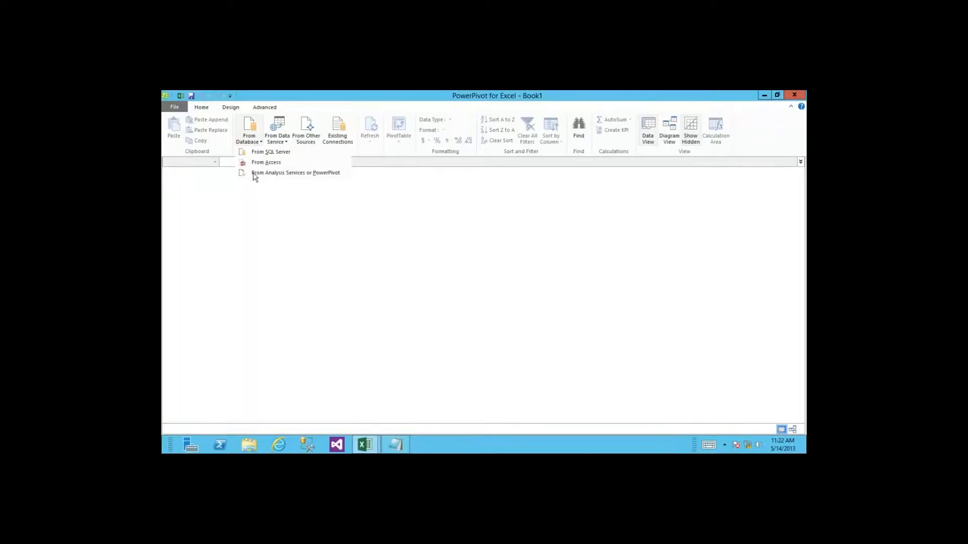
{"action": "left_click", "coordinate": [270, 153]}
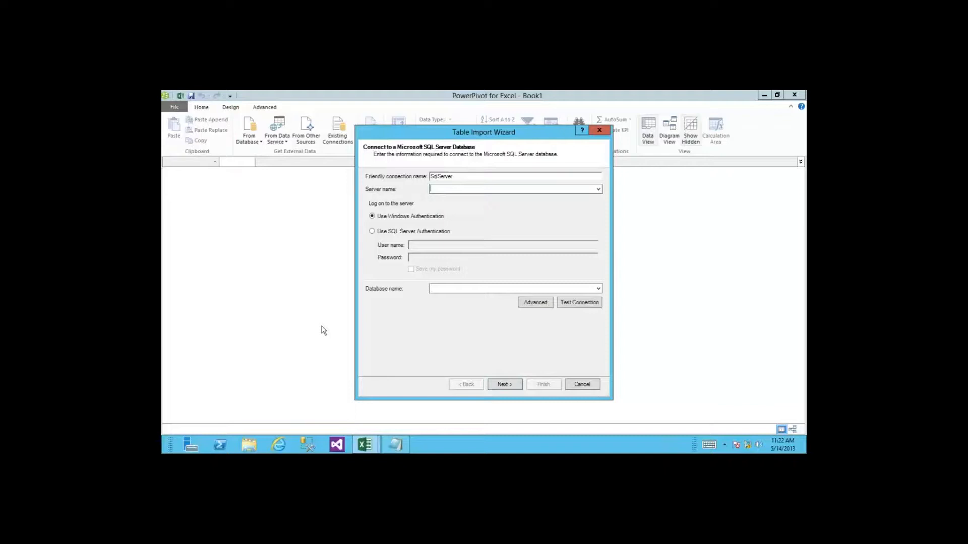
{"action": "type", "text": "localhost"}
{"action": "left_click", "coordinate": [599, 289]}
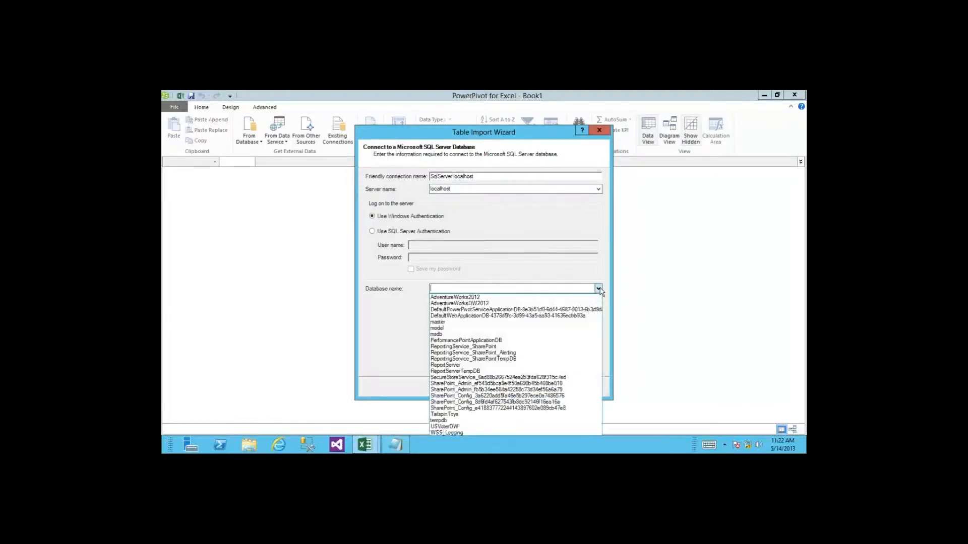
{"action": "left_click", "coordinate": [483, 414]}
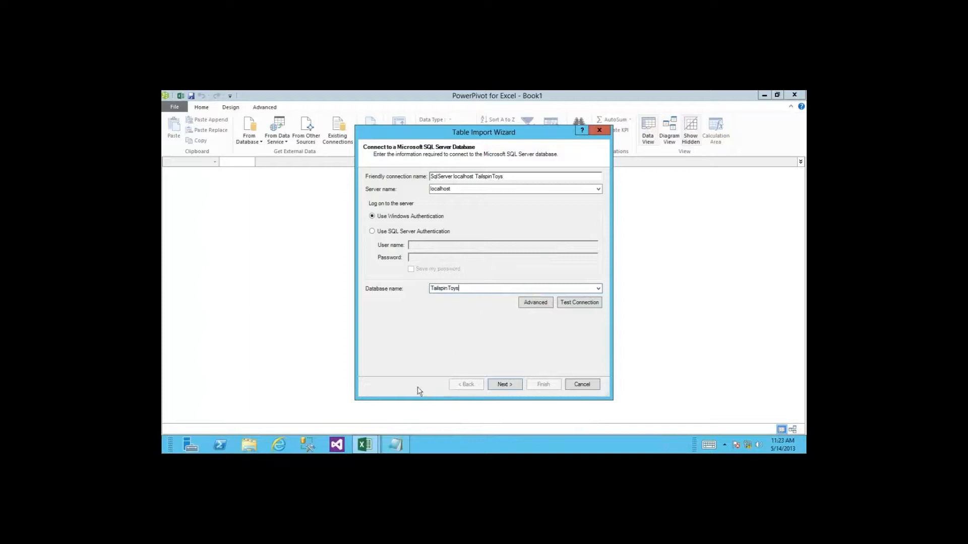
{"action": "left_click", "coordinate": [505, 386]}
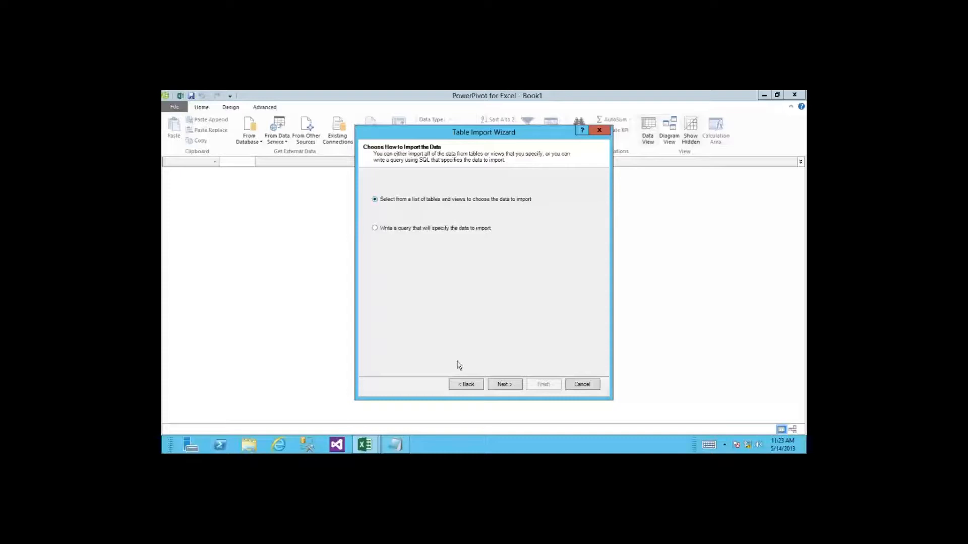
Step: Choose to import by selecting from a list of tables and views
{"action": "left_click", "coordinate": [502, 385]}
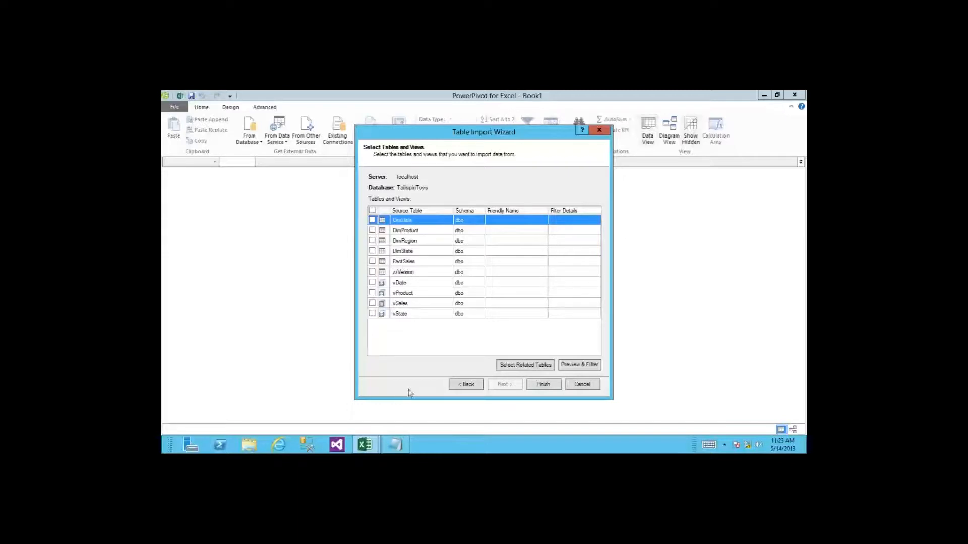
Step: Tick FactSales, add its related tables, and also tick DimRegion
{"action": "left_click", "coordinate": [372, 262]}
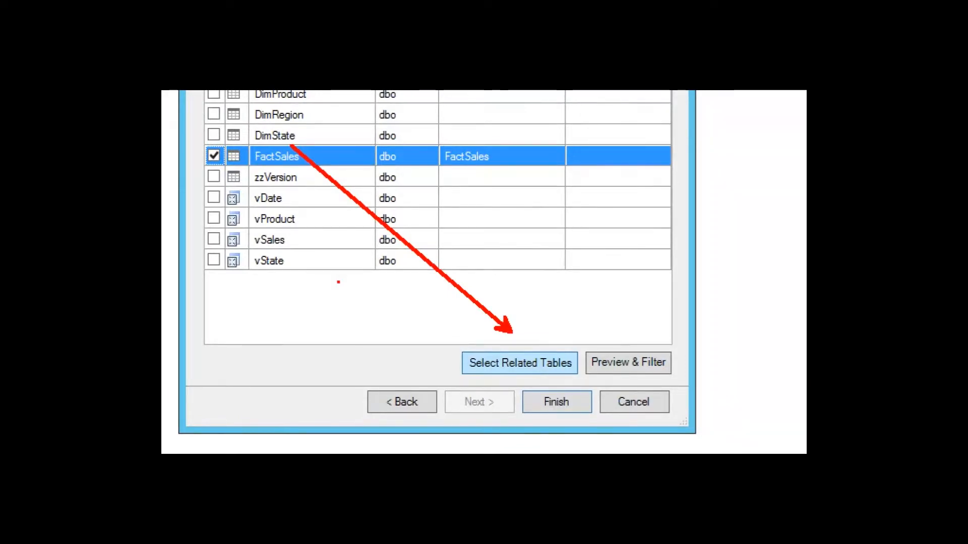
{"action": "left_click", "coordinate": [520, 363]}
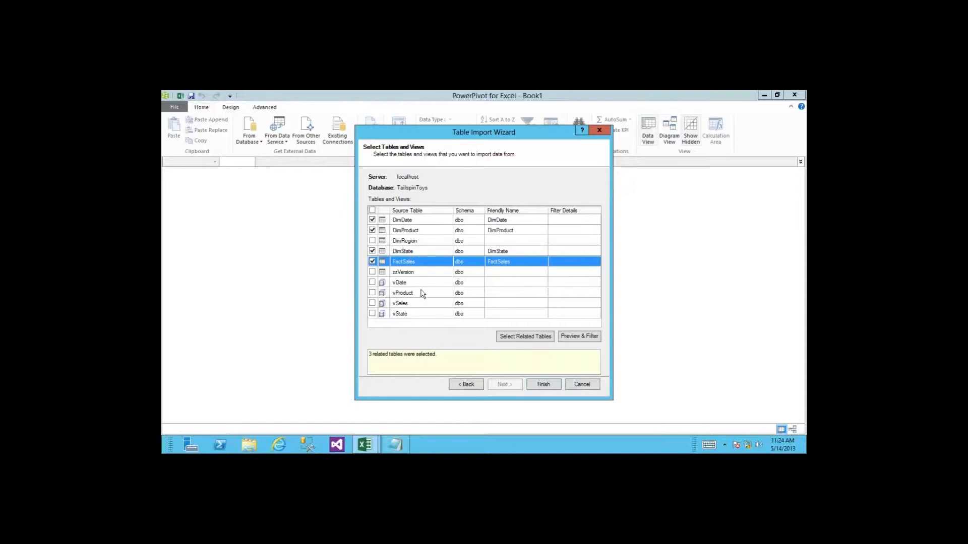
{"action": "left_click", "coordinate": [520, 338]}
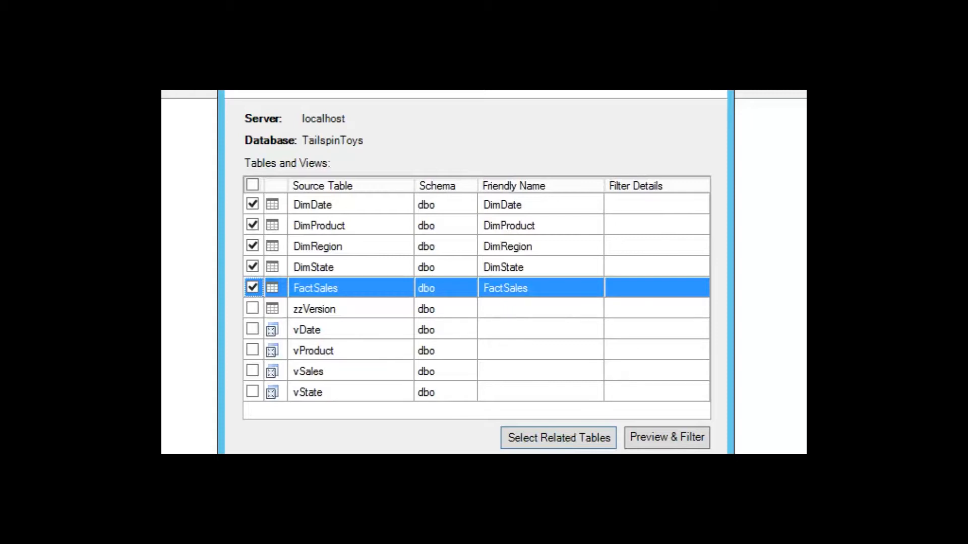
Step: Shorten the friendly names of DimDate, DimProduct and DimRegion to Date, Product and Region
{"action": "left_click", "coordinate": [494, 206]}
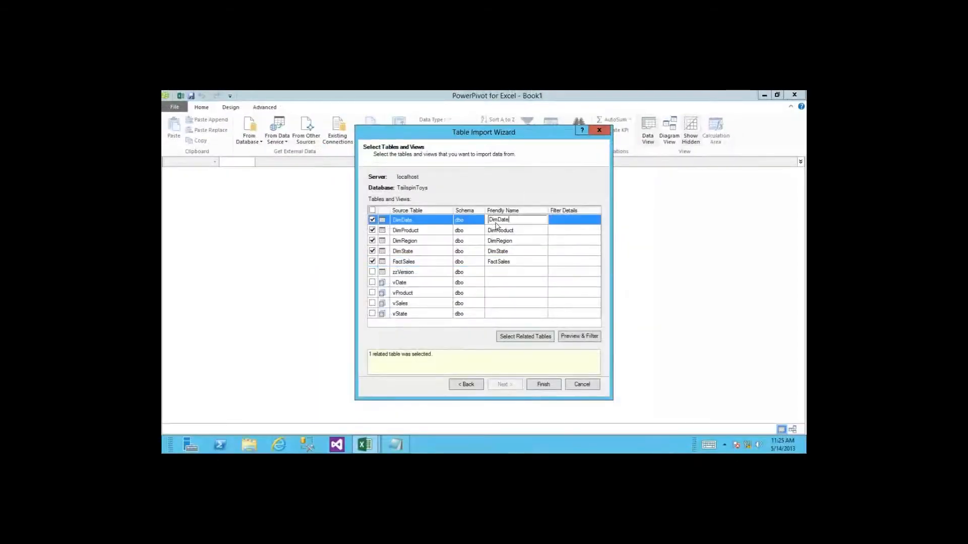
{"action": "key", "text": "Home"}
{"action": "key", "text": "Delete"}
{"action": "key", "text": "Delete"}
{"action": "key", "text": "Delete"}
{"action": "left_click", "coordinate": [490, 230]}
{"action": "key", "text": "Home"}
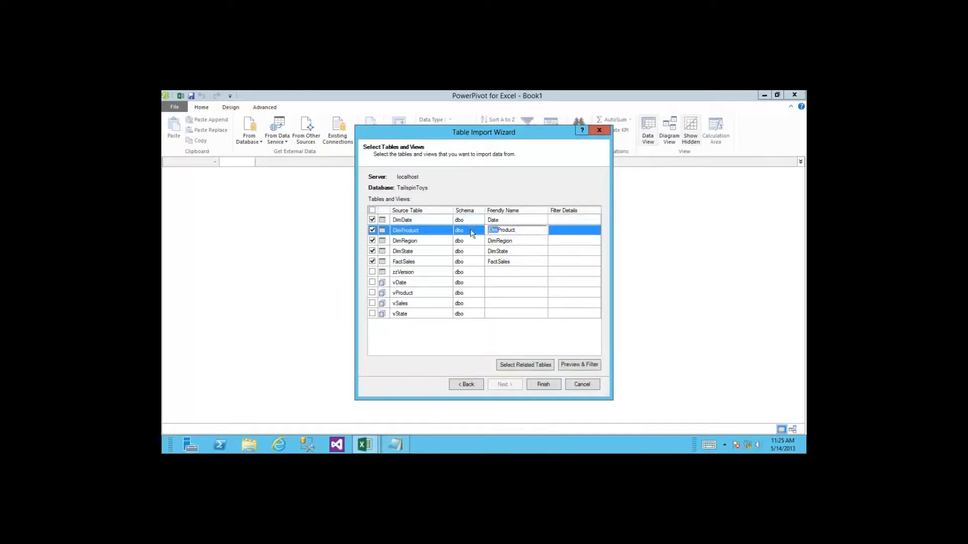
{"action": "key", "text": "Delete"}
{"action": "key", "text": "Delete"}
{"action": "key", "text": "Delete"}
{"action": "left_click", "coordinate": [499, 240]}
{"action": "key", "text": "Home"}
{"action": "key", "text": "Delete"}
{"action": "key", "text": "Delete"}
{"action": "key", "text": "Delete"}
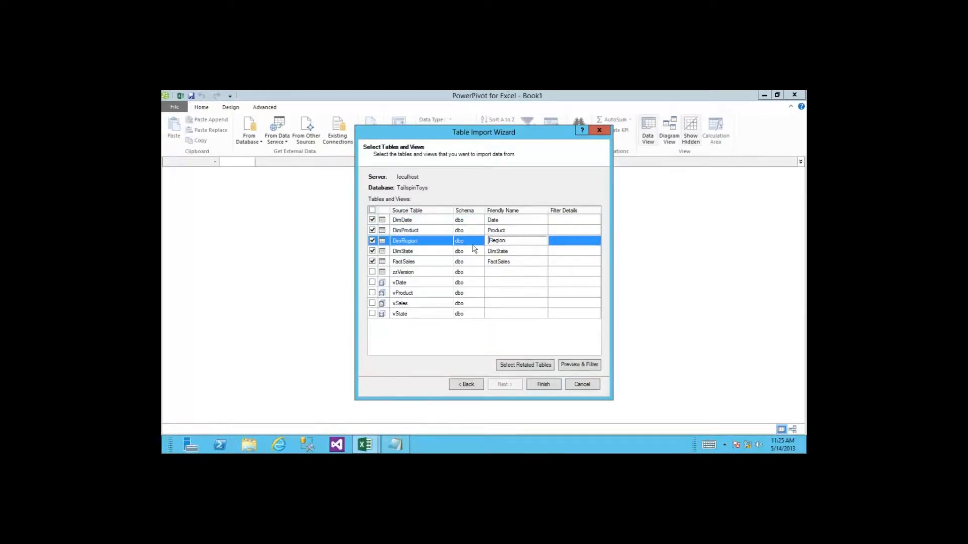
Step: Rename DimState and FactSales to State and Sales, then import the five tables
{"action": "left_click", "coordinate": [492, 262]}
{"action": "left_click", "coordinate": [493, 251]}
{"action": "key", "text": "Home"}
{"action": "key", "text": "Delete"}
{"action": "key", "text": "Delete"}
{"action": "key", "text": "Delete"}
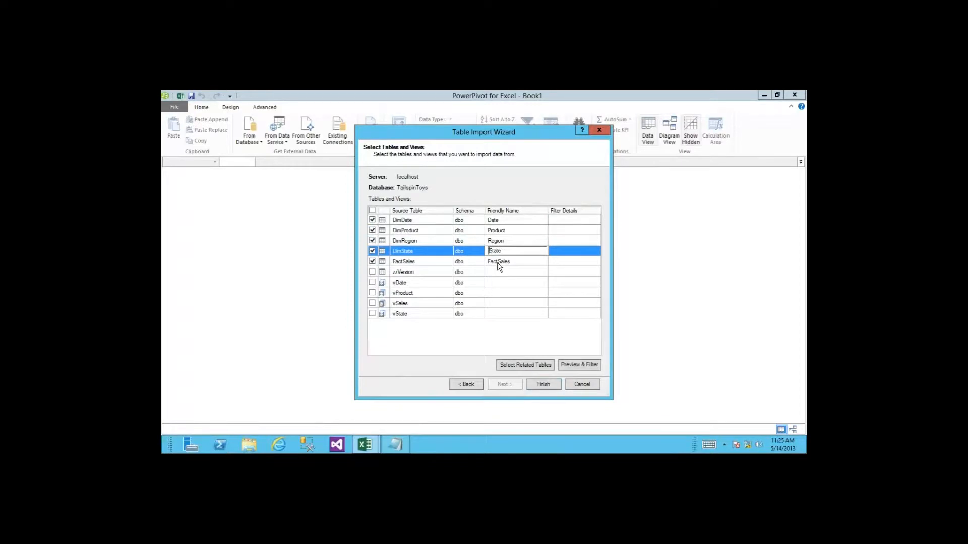
{"action": "left_click", "coordinate": [492, 262]}
{"action": "key", "text": "Home"}
{"action": "key", "text": "Delete"}
{"action": "key", "text": "Delete"}
{"action": "key", "text": "Delete"}
{"action": "key", "text": "Delete"}
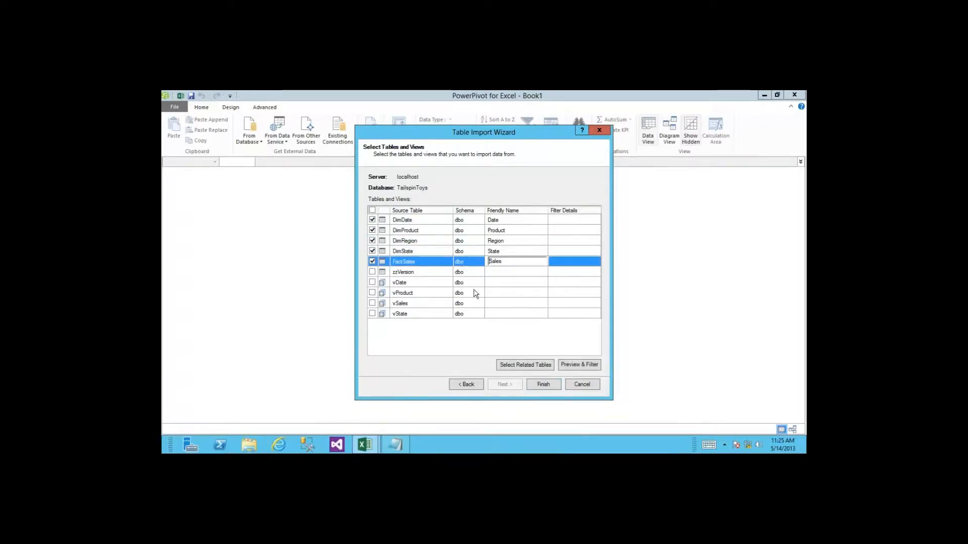
{"action": "left_click", "coordinate": [526, 252]}
{"action": "left_click", "coordinate": [526, 272]}
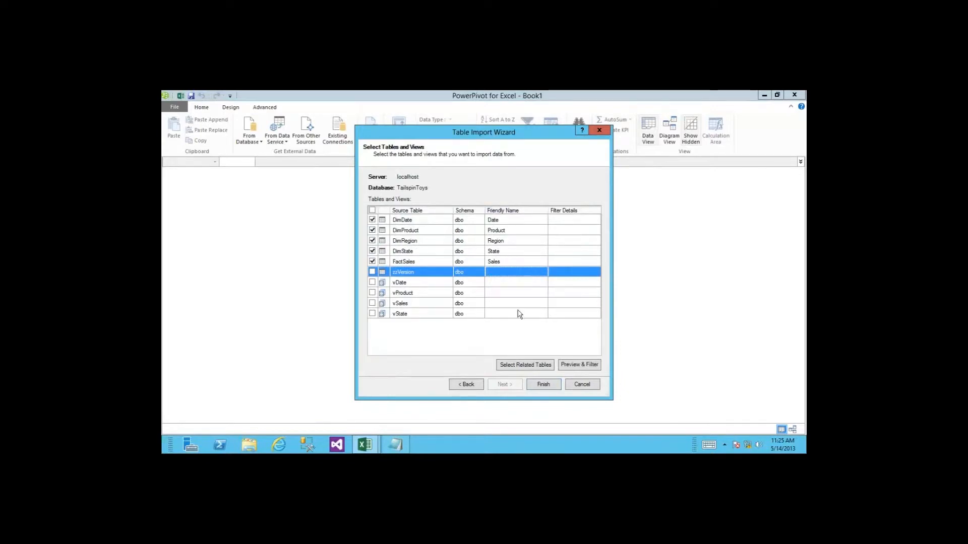
{"action": "key", "text": "Return"}
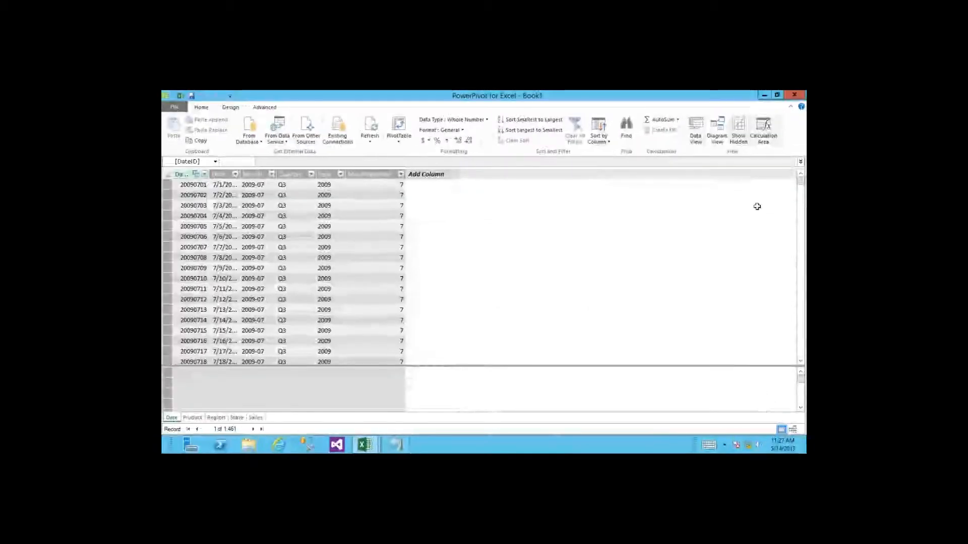
Step: Switch to Diagram View and drag the Product table further right
{"action": "left_click", "coordinate": [721, 131]}
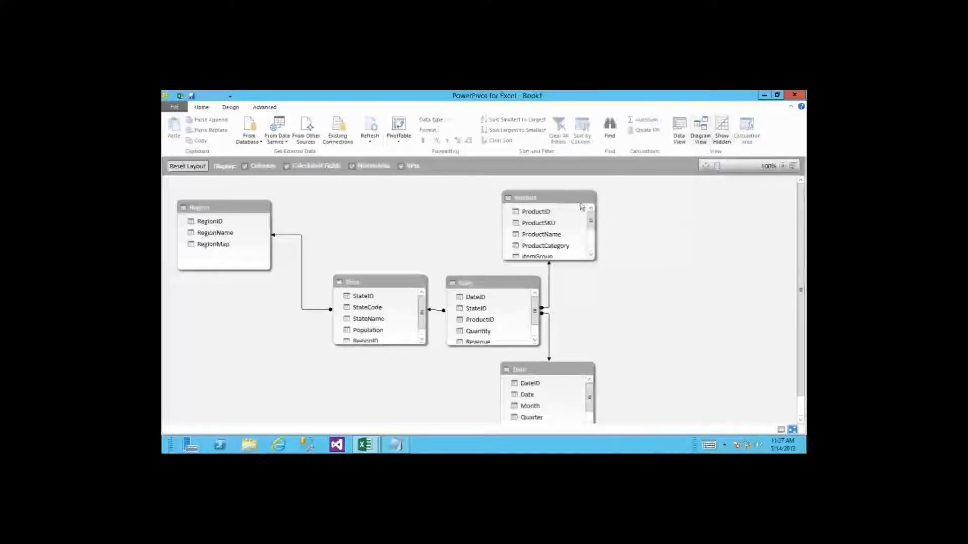
{"action": "left_click_drag", "start_coordinate": [569, 201], "coordinate": [651, 205]}
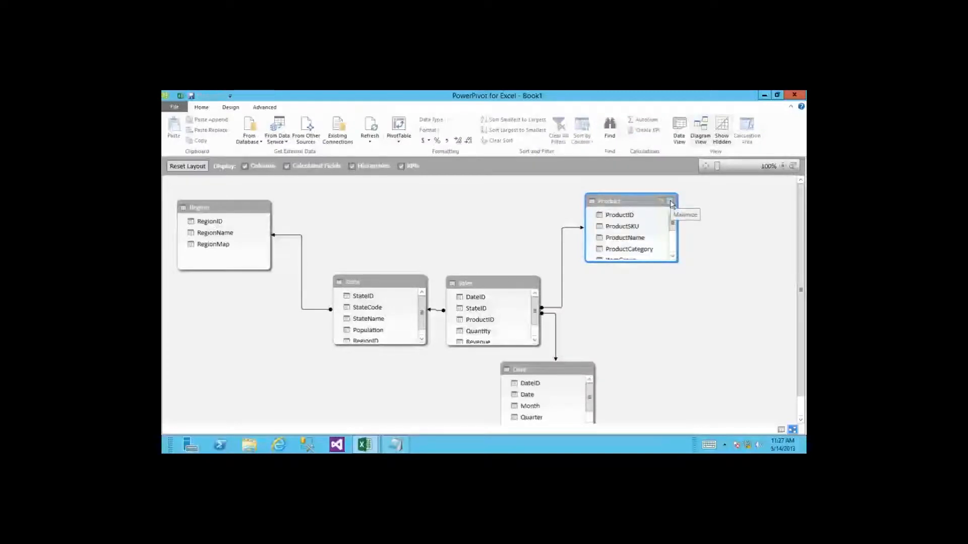
Step: Maximize the Product table and create a hierarchy named 'Product Drilldown'
{"action": "left_click", "coordinate": [671, 203]}
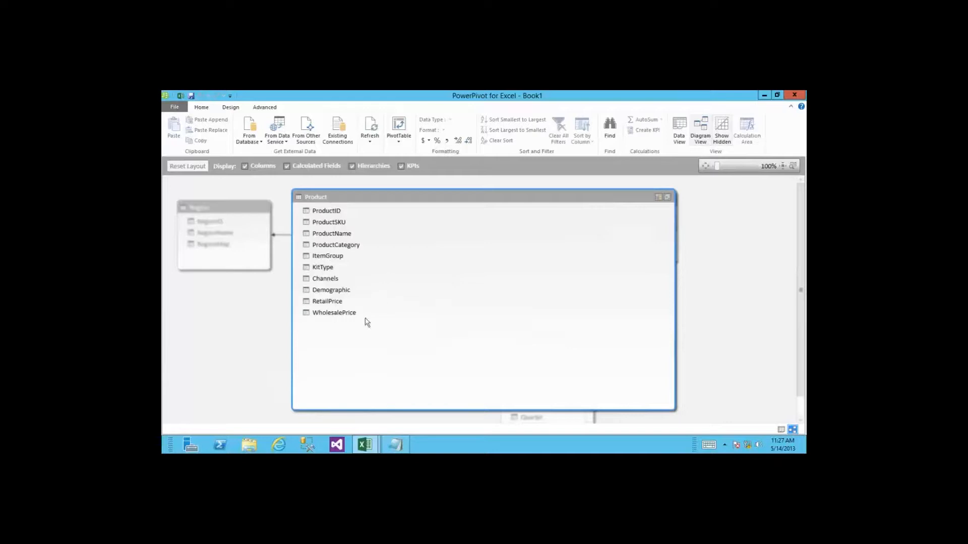
{"action": "left_click", "coordinate": [658, 198]}
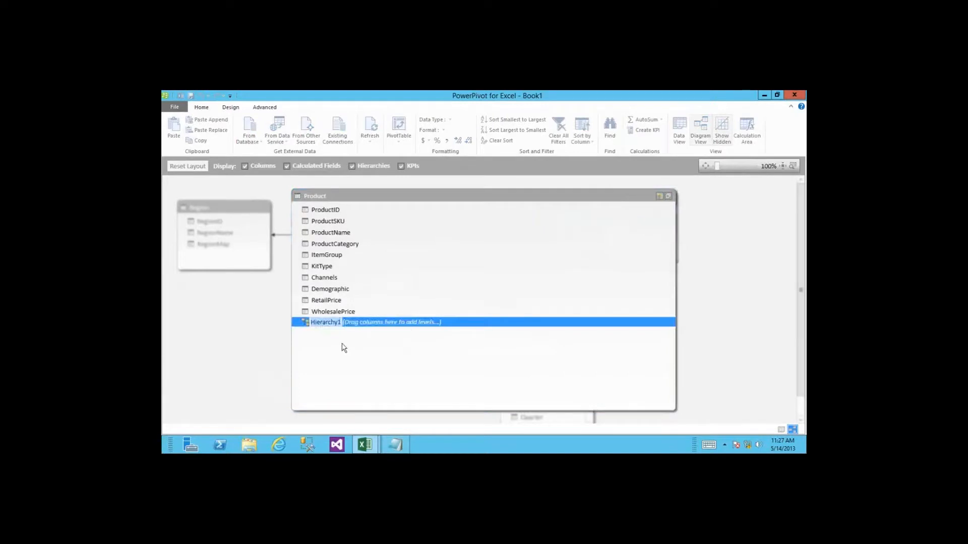
{"action": "type", "text": "P"}
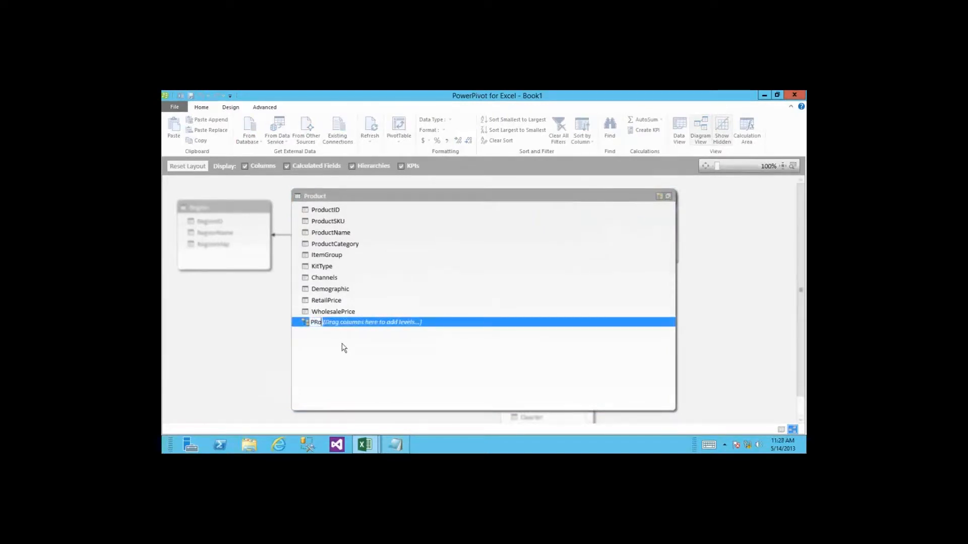
{"action": "type", "text": "roduct Drilldown"}
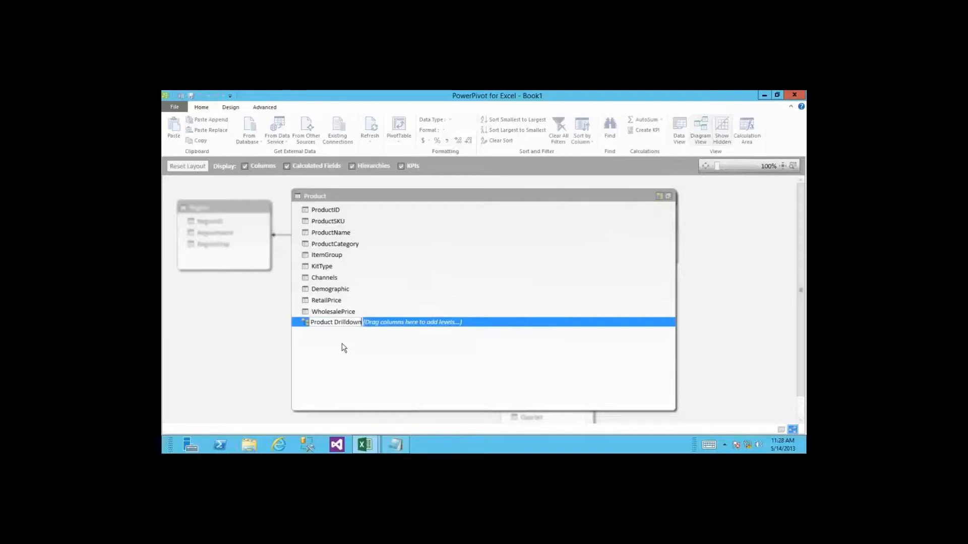
{"action": "left_click", "coordinate": [348, 400]}
{"action": "left_click", "coordinate": [335, 326]}
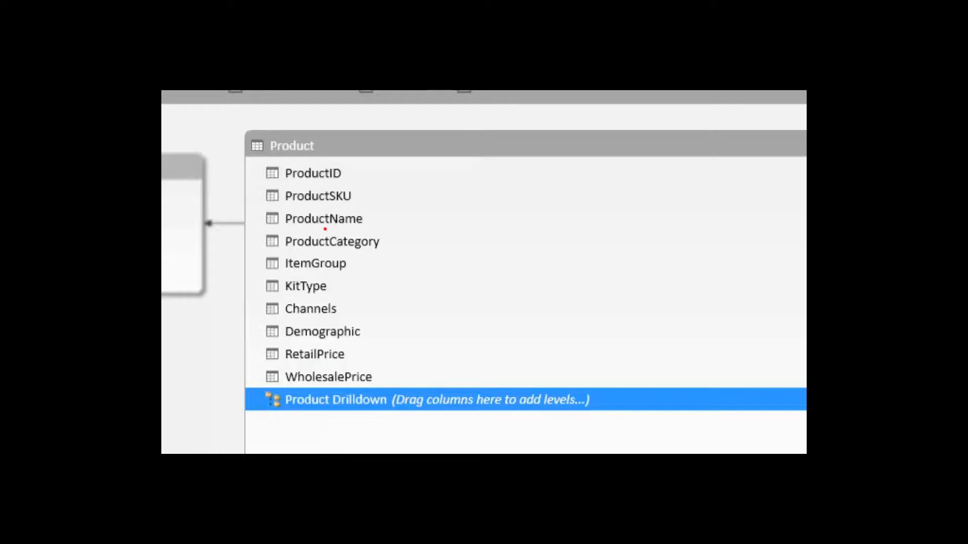
Step: Rename the ProductName column to 'Product Name'
{"action": "right_click", "coordinate": [352, 228]}
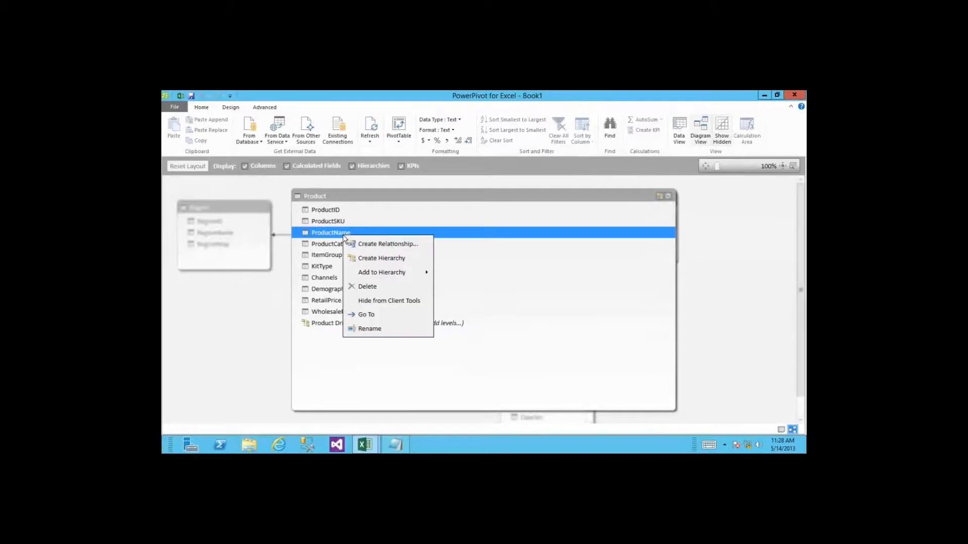
{"action": "left_click", "coordinate": [389, 330]}
{"action": "left_click", "coordinate": [332, 232]}
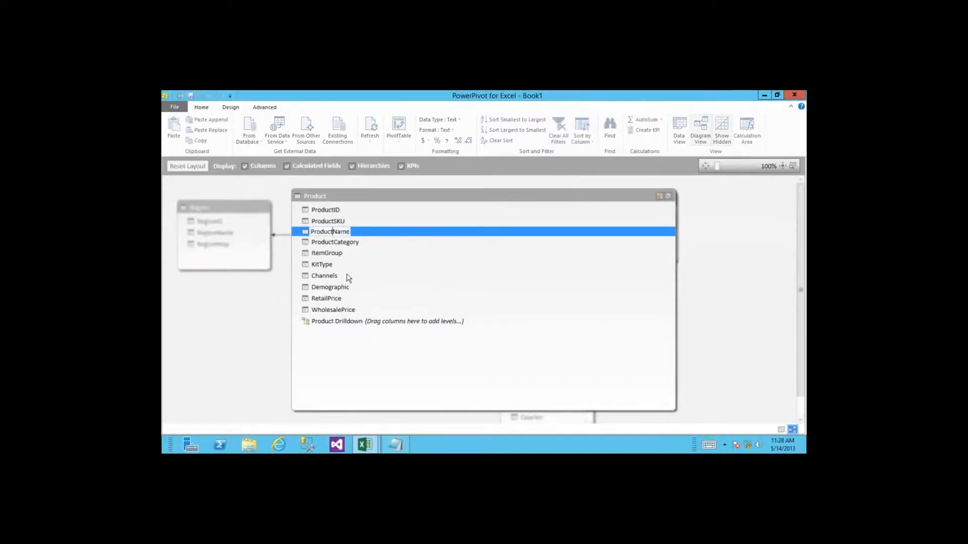
{"action": "left_click", "coordinate": [336, 244]}
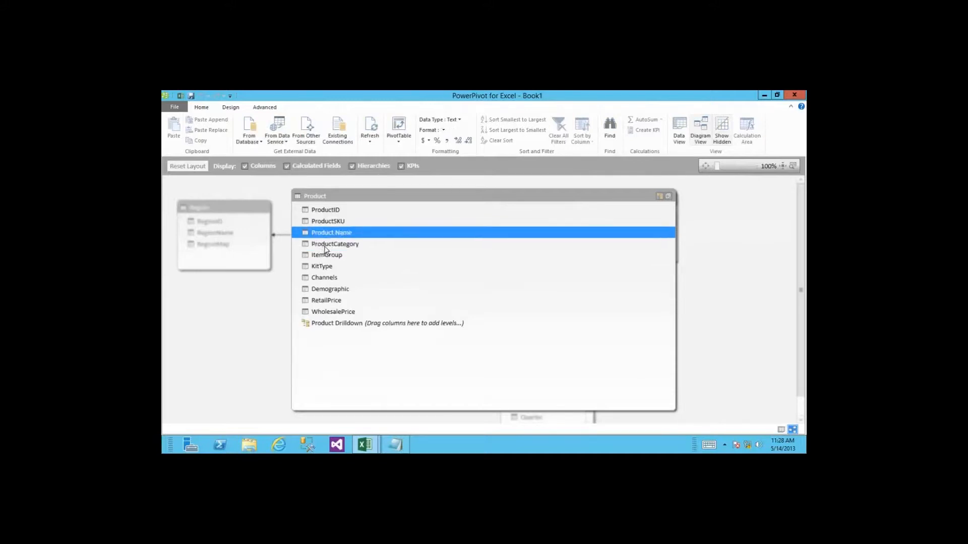
Step: Rename the ProductCategory column to 'Category' and select it
{"action": "right_click", "coordinate": [325, 249]}
{"action": "left_click", "coordinate": [362, 339]}
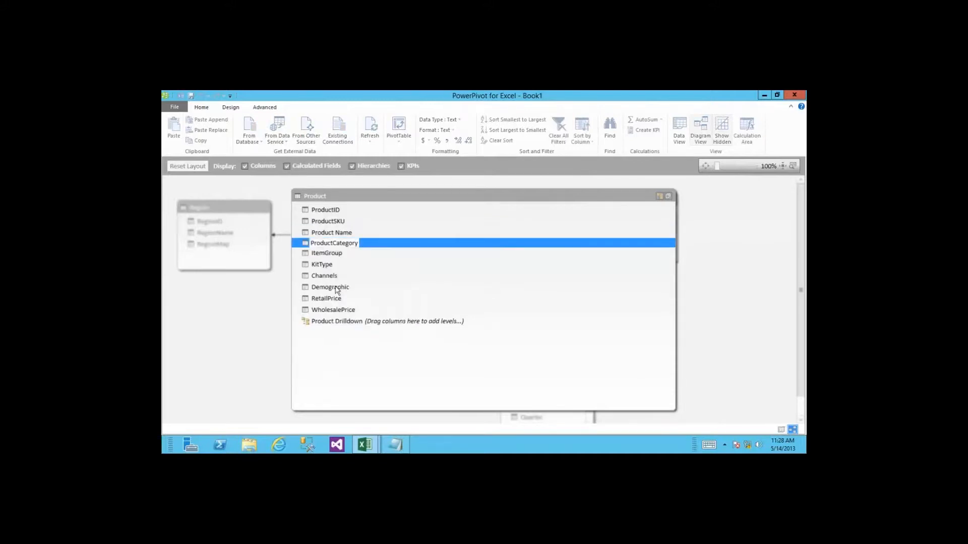
{"action": "left_click", "coordinate": [330, 244]}
{"action": "key", "text": "BackSpace"}
{"action": "key", "text": "BackSpace"}
{"action": "key", "text": "BackSpace"}
{"action": "key", "text": "BackSpace"}
{"action": "key", "text": "BackSpace"}
{"action": "key", "text": "BackSpace"}
{"action": "key", "text": "BackSpace"}
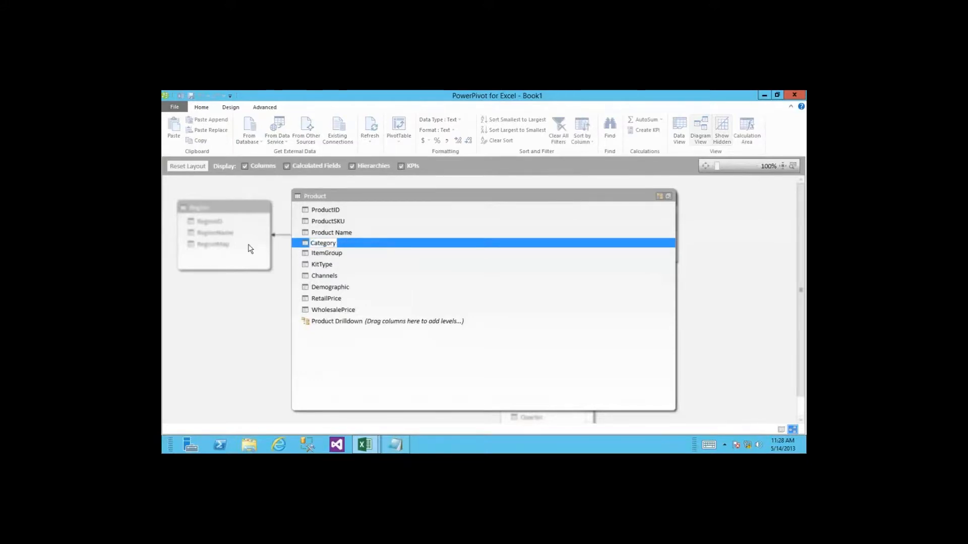
{"action": "left_click", "coordinate": [375, 264]}
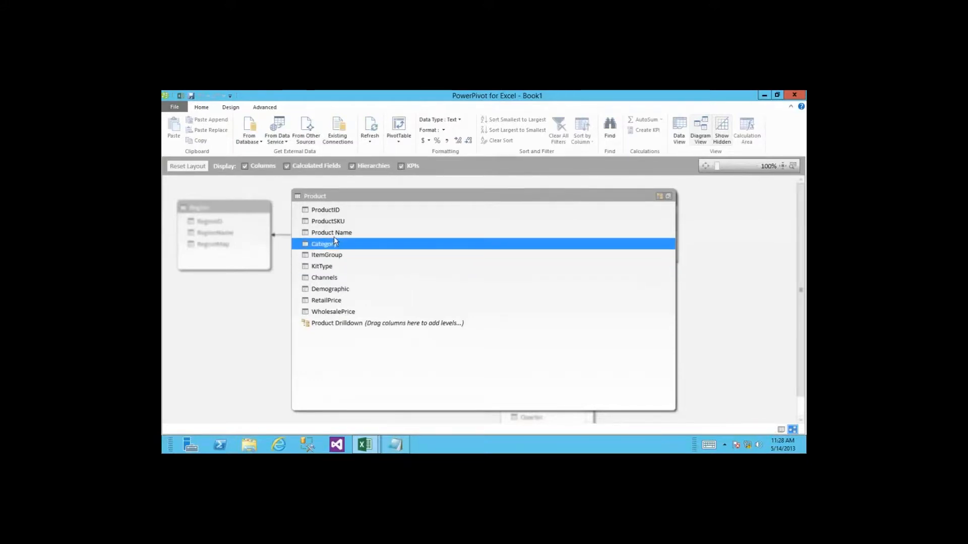
{"action": "key", "text": "Up"}
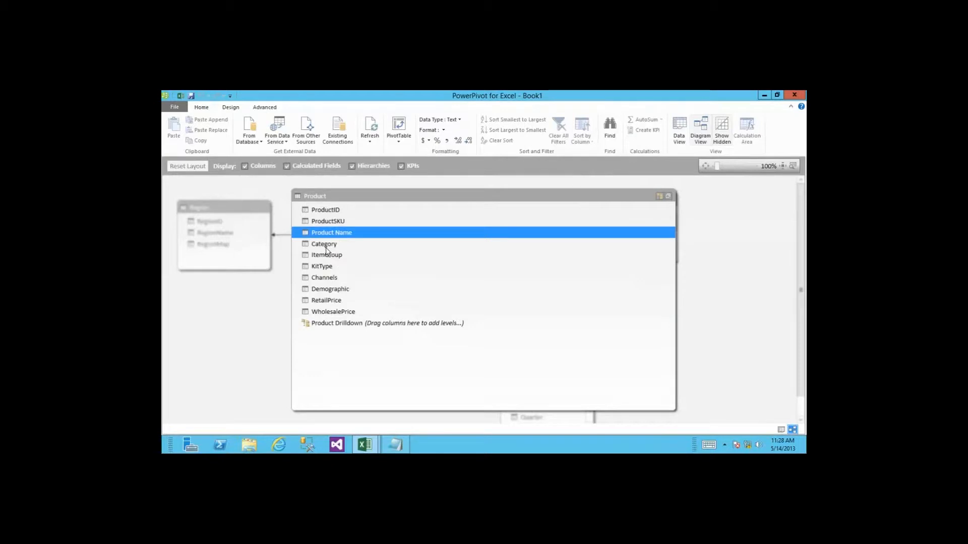
{"action": "left_click", "coordinate": [326, 247]}
{"action": "left_click", "coordinate": [333, 237]}
{"action": "left_click", "coordinate": [336, 243]}
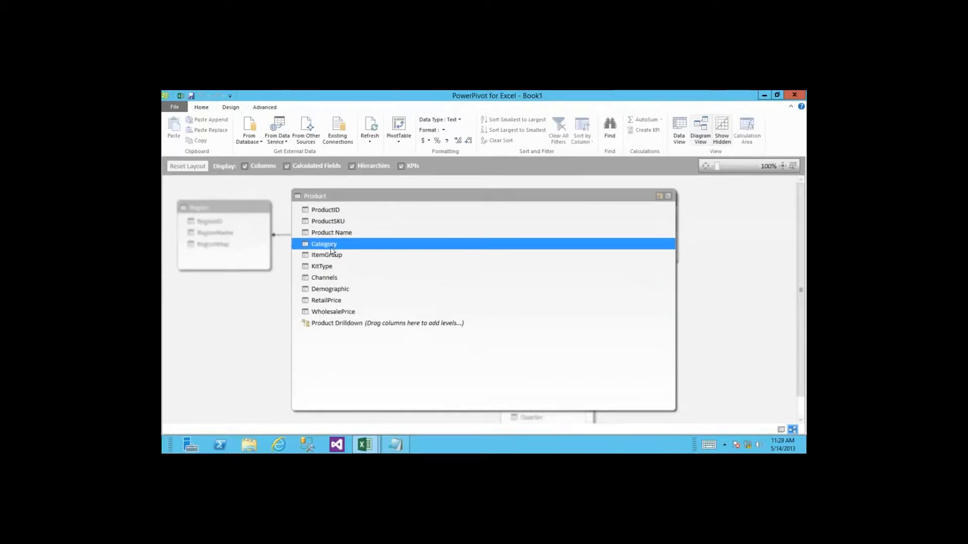
Step: Add Category, then Product Name, as Product Drilldown hierarchy levels and restore the Product table
{"action": "left_click_drag", "start_coordinate": [331, 250], "coordinate": [330, 361]}
{"action": "left_click_drag", "start_coordinate": [318, 247], "coordinate": [342, 338]}
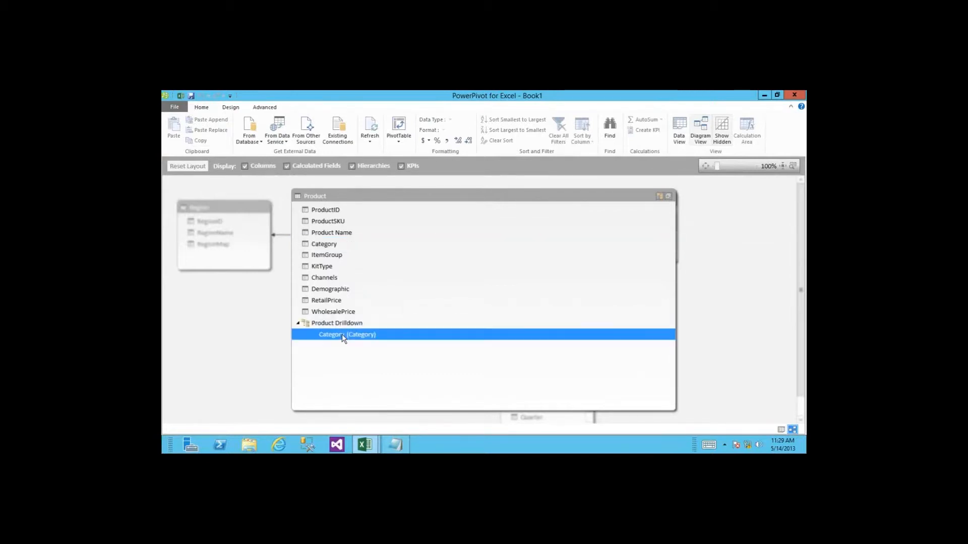
{"action": "left_click", "coordinate": [366, 349]}
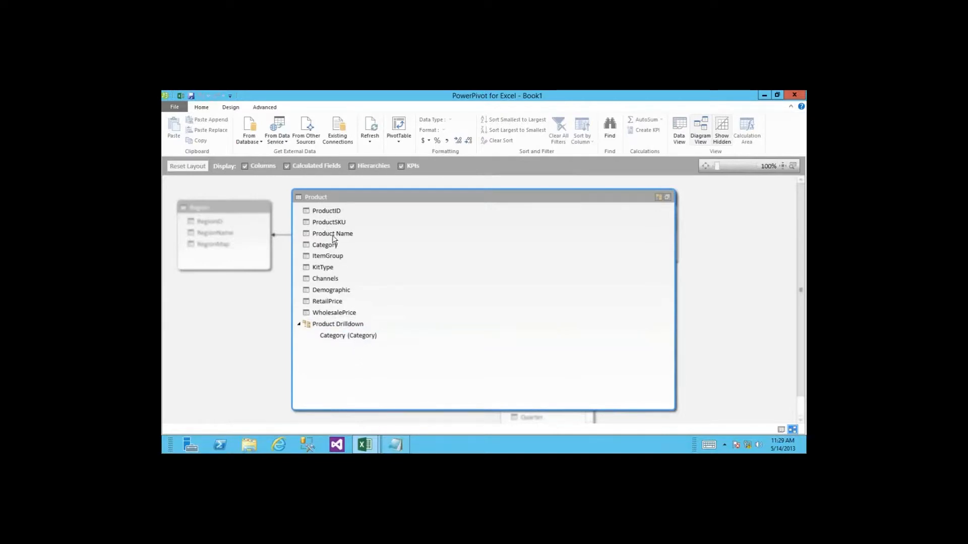
{"action": "left_click_drag", "start_coordinate": [333, 235], "coordinate": [271, 391]}
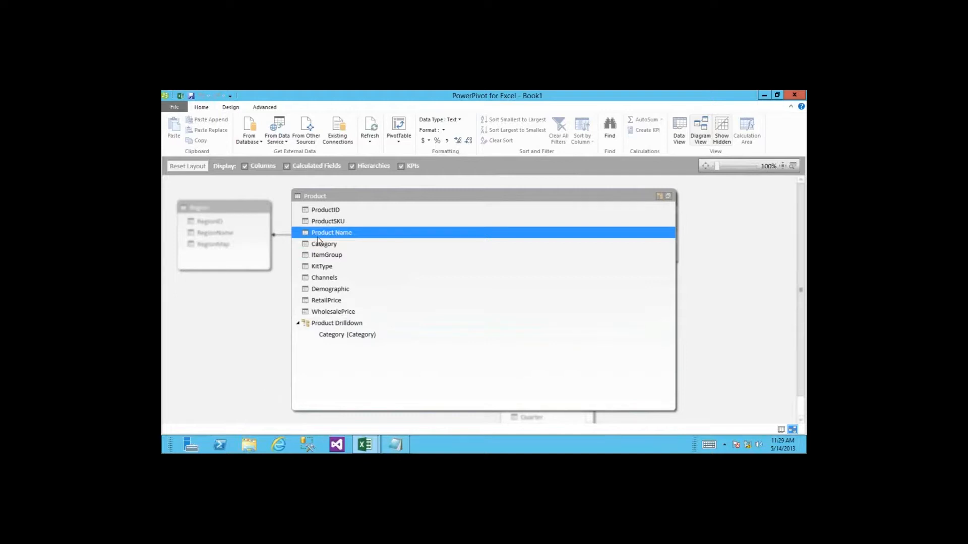
{"action": "left_click_drag", "start_coordinate": [318, 238], "coordinate": [331, 340]}
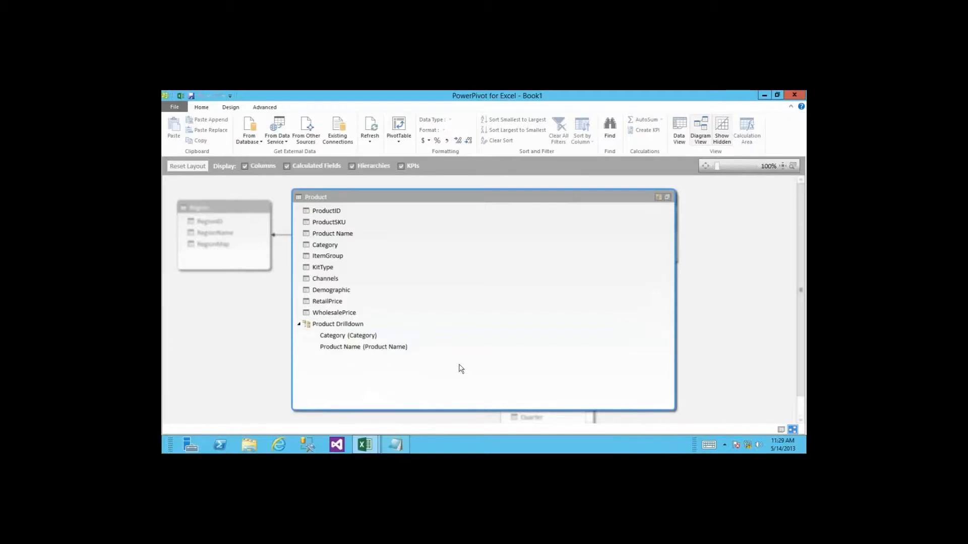
{"action": "left_click", "coordinate": [668, 201]}
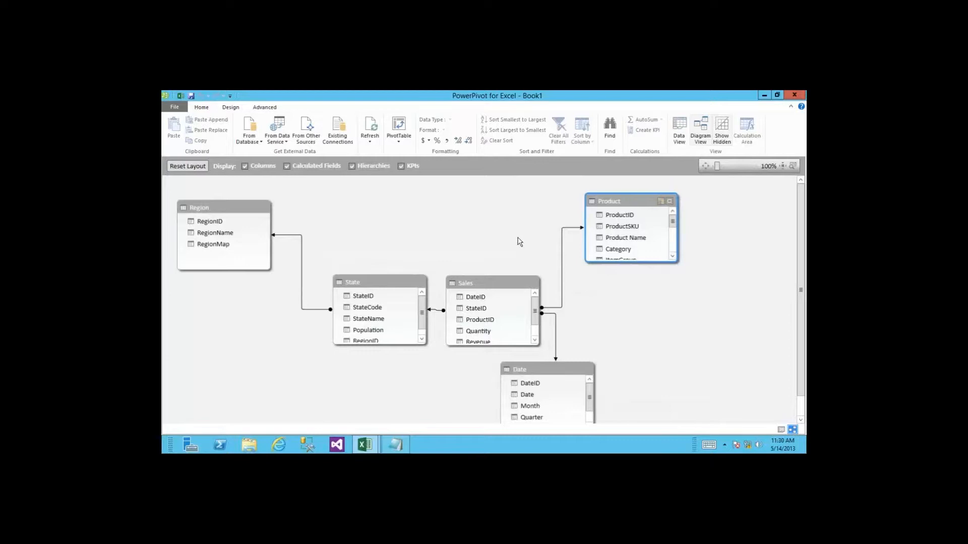
{"action": "left_click", "coordinate": [192, 97]}
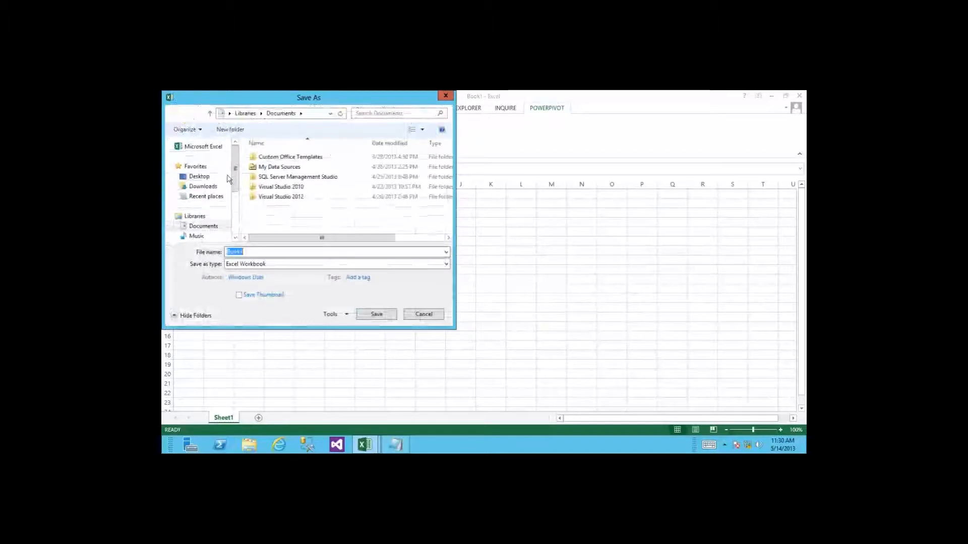
{"action": "left_click", "coordinate": [309, 115]}
{"action": "type", "text": "http"}
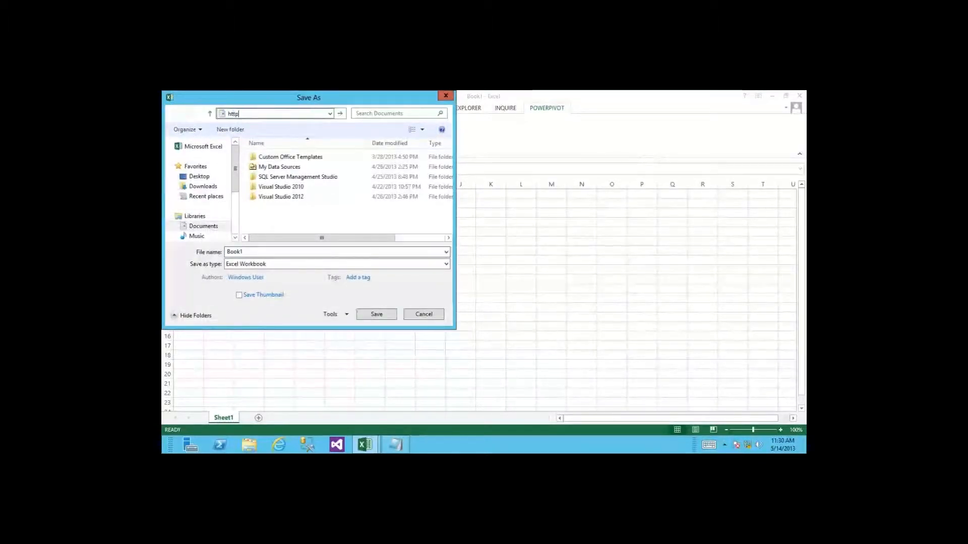
{"action": "type", "text": "://spsq"}
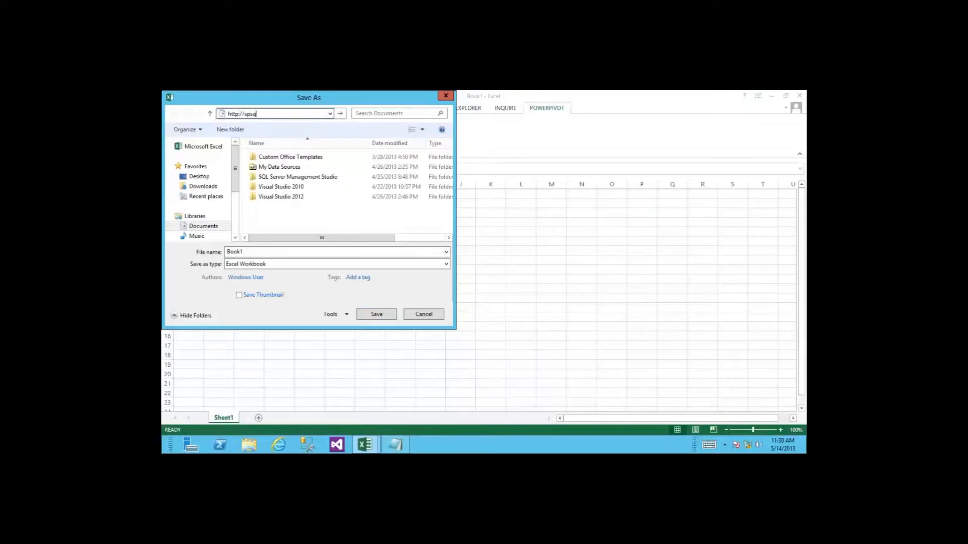
{"action": "type", "text": "lbi"}
{"action": "key", "text": "Return"}
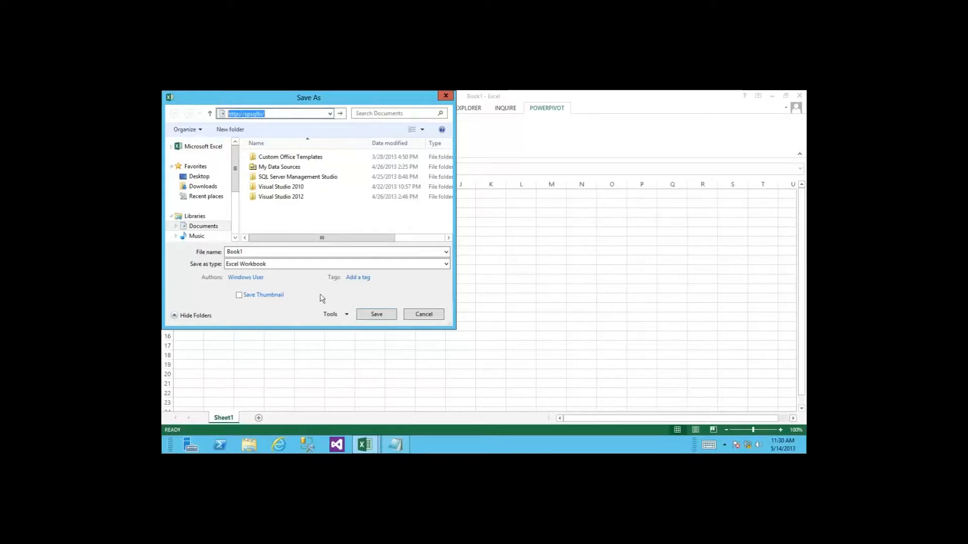
{"action": "left_click", "coordinate": [424, 315]}
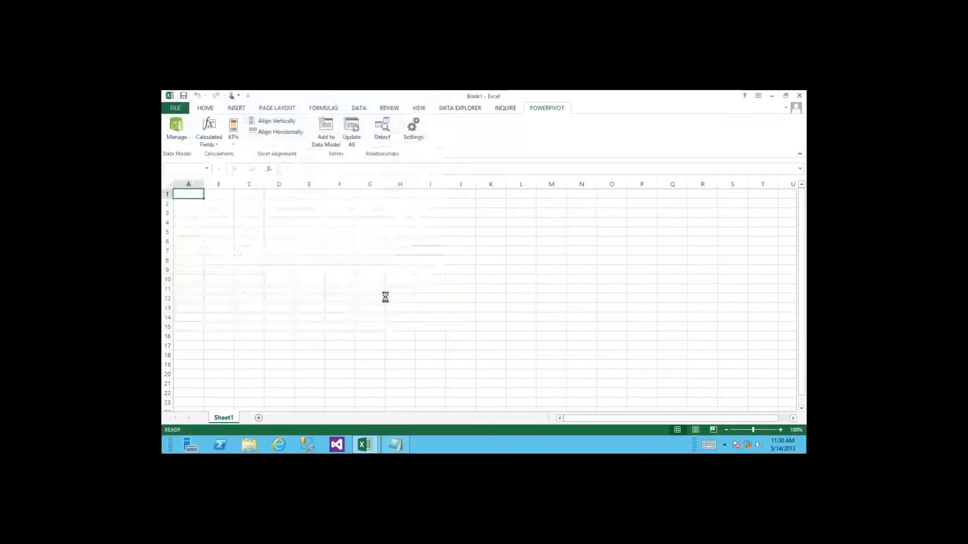
{"action": "left_click", "coordinate": [177, 109]}
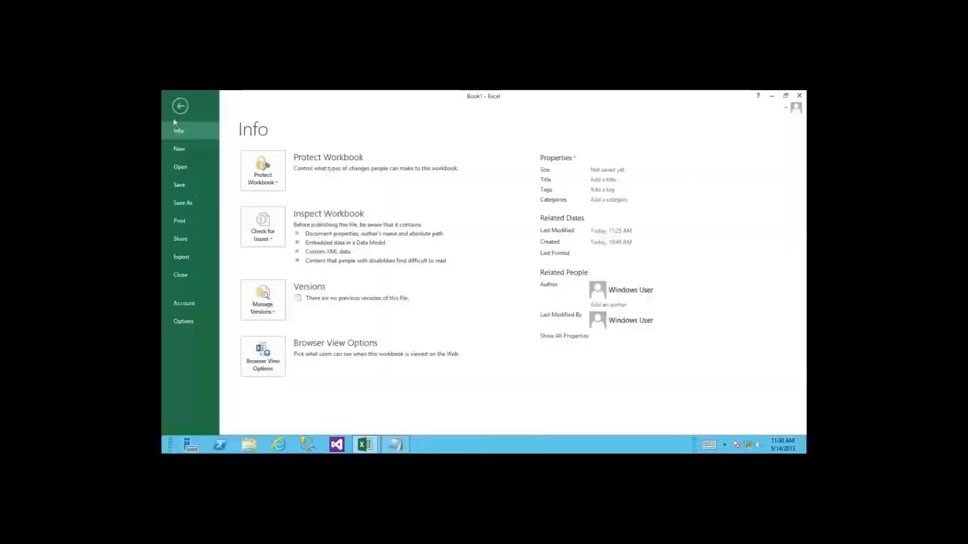
Step: Choose SharePoint, open the PowerPivot Gallery folder, and save the workbook there as PWDemo
{"action": "left_click", "coordinate": [196, 207]}
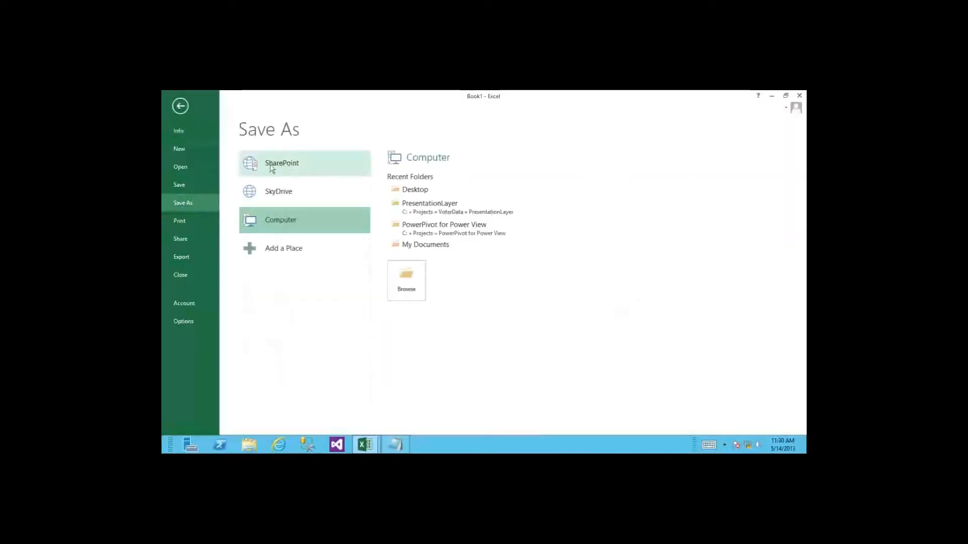
{"action": "left_click", "coordinate": [281, 165]}
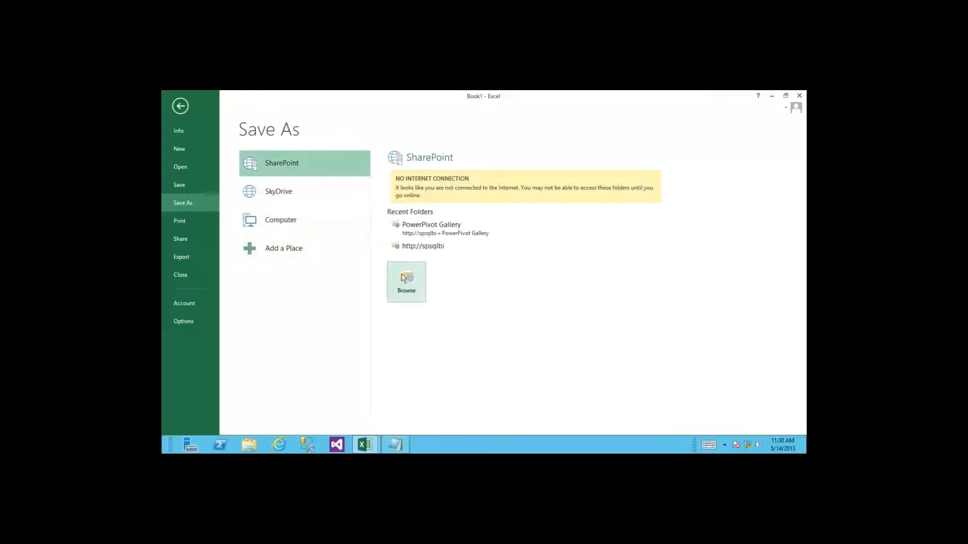
{"action": "left_click", "coordinate": [432, 226]}
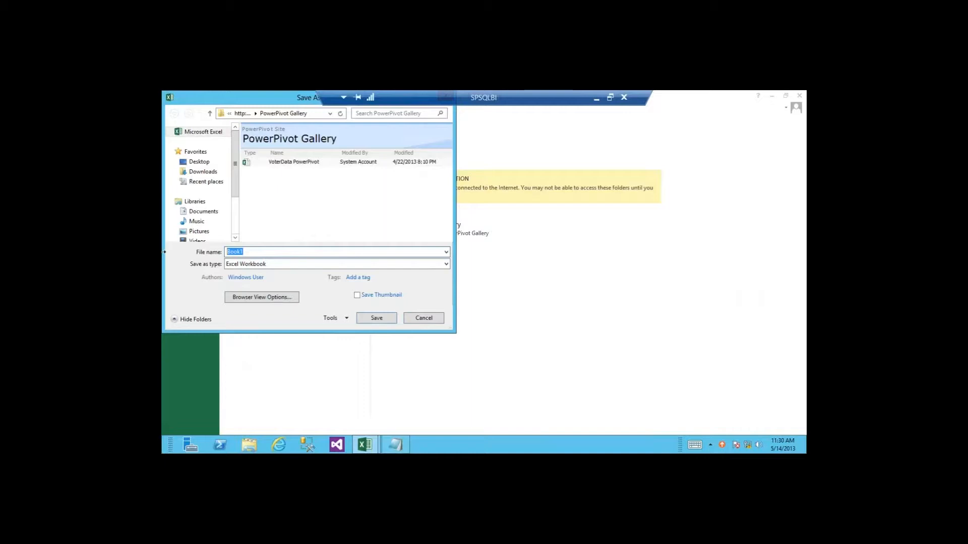
{"action": "type", "text": "PW"}
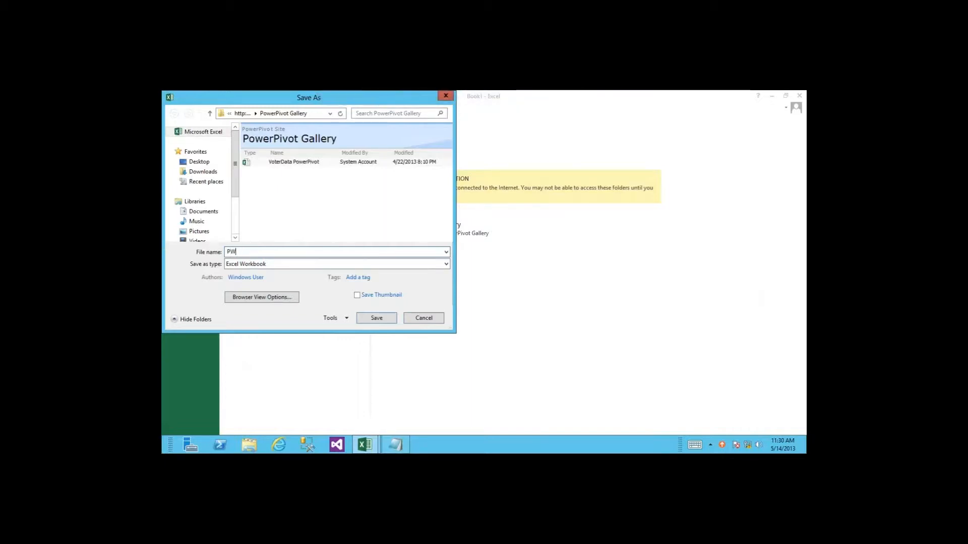
{"action": "type", "text": "Demo"}
{"action": "key", "text": "Return"}
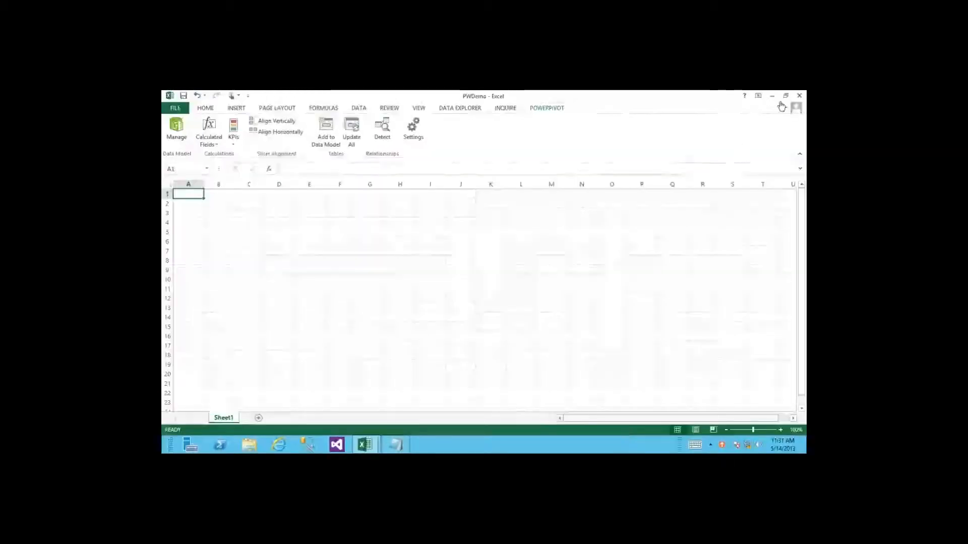
Step: Minimize Excel, PowerPivot and the remote session, then go from the site home to the PowerPivot Gallery
{"action": "left_click", "coordinate": [772, 97]}
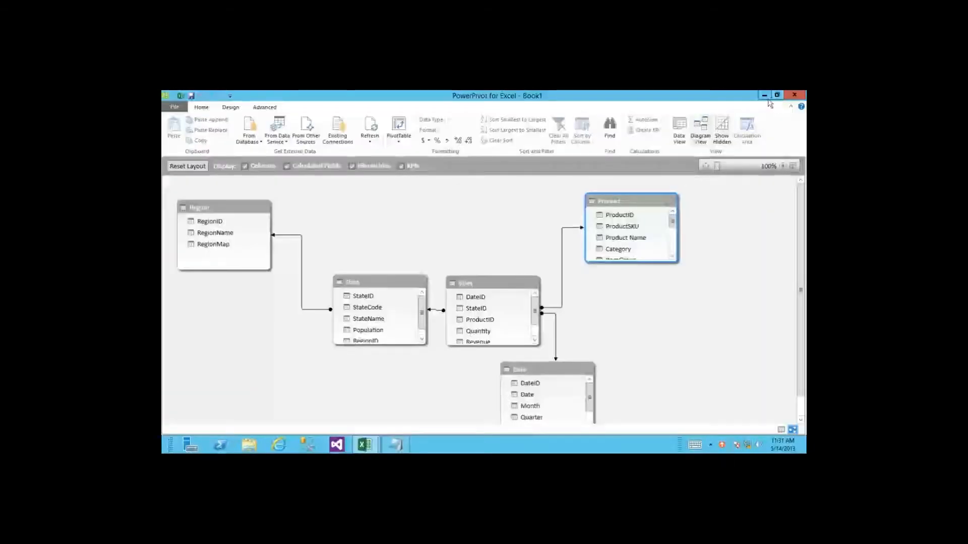
{"action": "left_click", "coordinate": [764, 99]}
{"action": "mouse_move", "coordinate": [568, 94]}
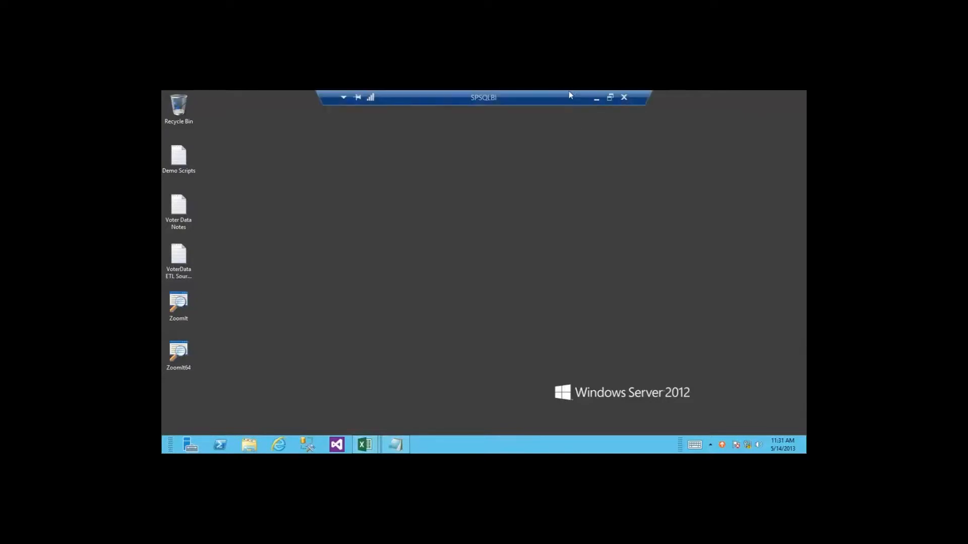
{"action": "left_click", "coordinate": [598, 100]}
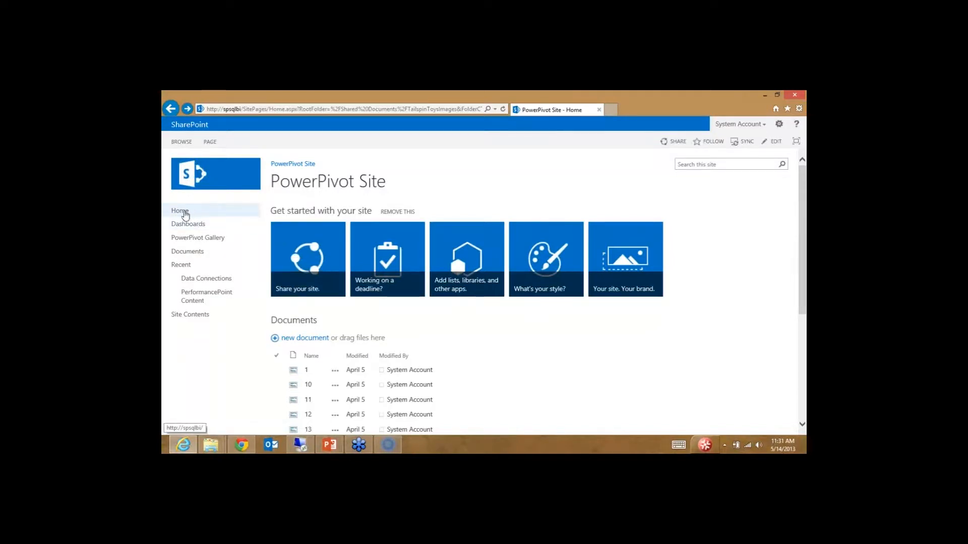
{"action": "left_click", "coordinate": [183, 210]}
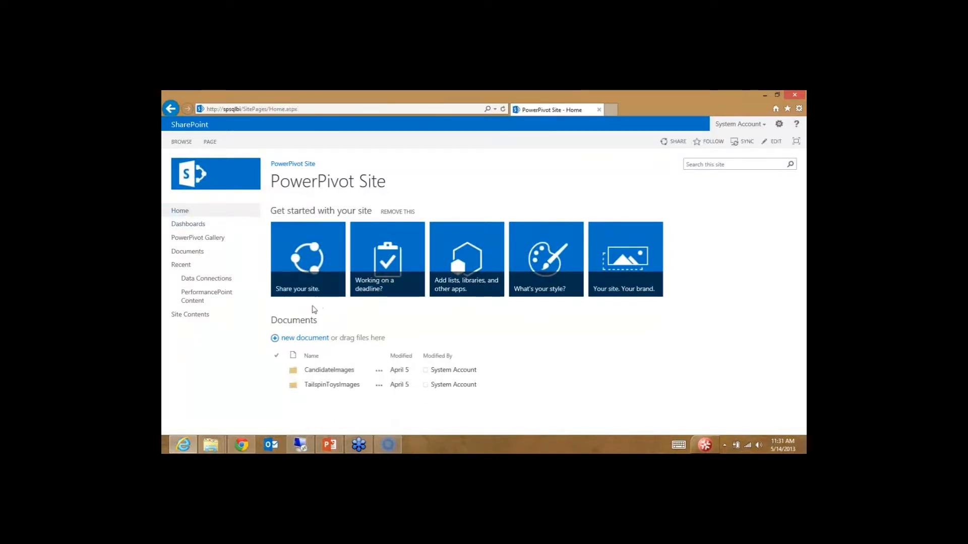
{"action": "left_click", "coordinate": [198, 239]}
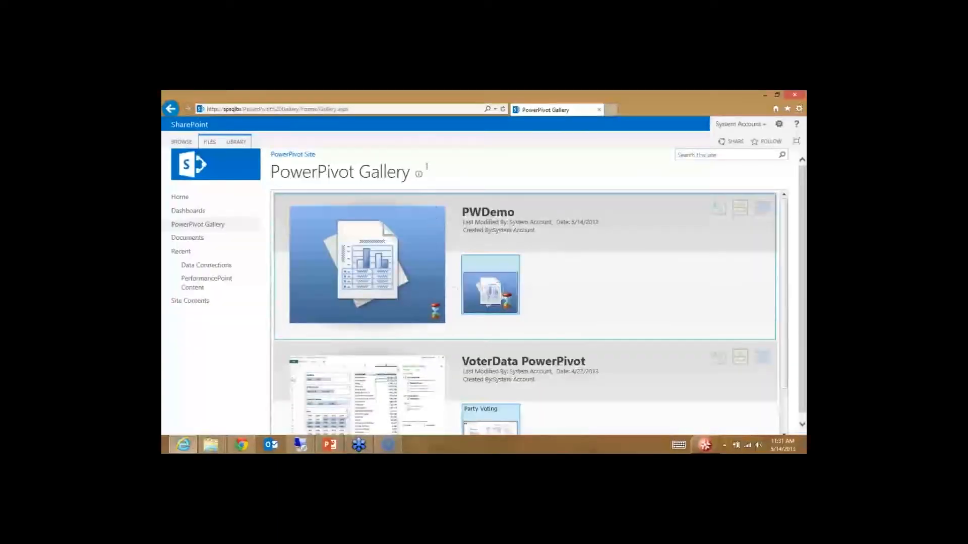
Step: Reload the PowerPivot Gallery page and browse PWDemo's finished Sheet1 preview
{"action": "left_click", "coordinate": [396, 110]}
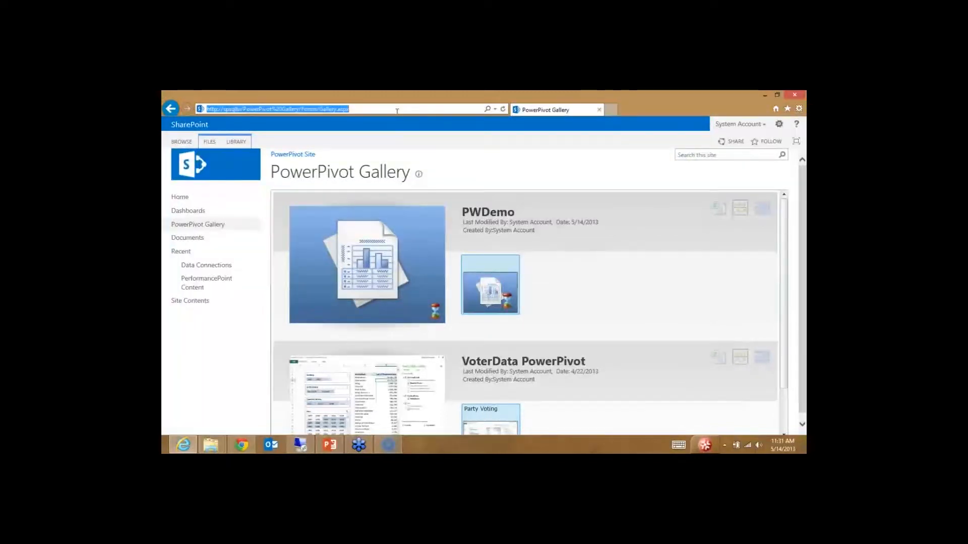
{"action": "key", "text": "Return"}
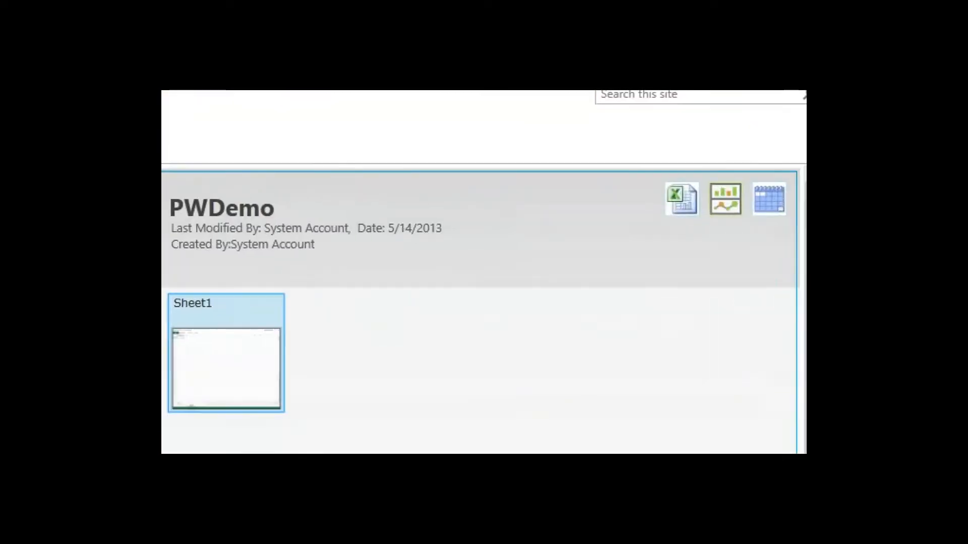
{"action": "left_click", "coordinate": [711, 241]}
{"action": "left_click_drag", "start_coordinate": [646, 169], "coordinate": [759, 246]}
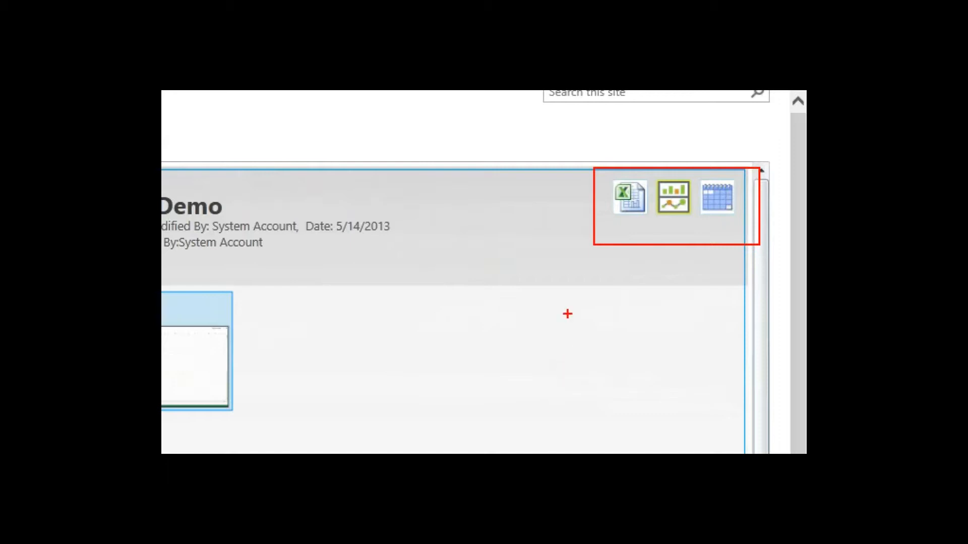
{"action": "left_click_drag", "start_coordinate": [605, 226], "coordinate": [585, 261]}
{"action": "left_click_drag", "start_coordinate": [664, 221], "coordinate": [648, 273]}
{"action": "left_click_drag", "start_coordinate": [717, 220], "coordinate": [714, 263]}
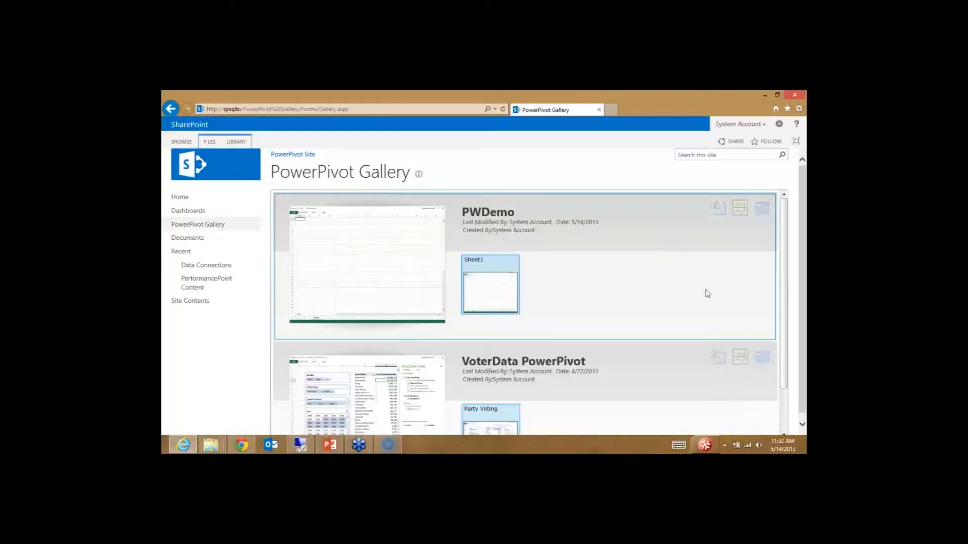
Step: Create a Power View report from the PWDemo gallery entry and select its title placeholder
{"action": "left_click", "coordinate": [739, 210]}
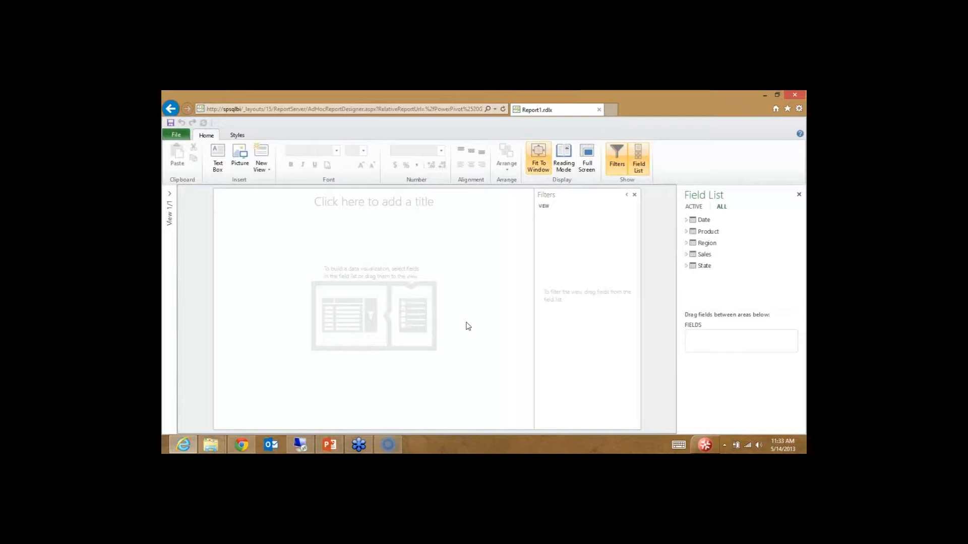
{"action": "left_click", "coordinate": [429, 204]}
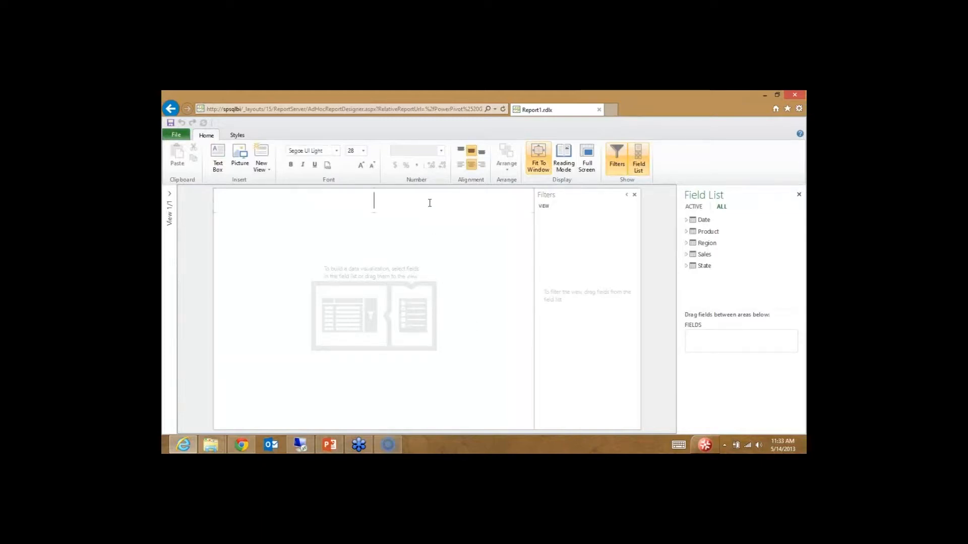
Step: Title the report 'Sales Analysis' and close the Filters pane
{"action": "type", "text": "Salas"}
{"action": "key", "text": "BackSpace"}
{"action": "key", "text": "BackSpace"}
{"action": "key", "text": "BackSpace"}
{"action": "type", "text": "es Analysis"}
{"action": "left_click", "coordinate": [635, 196]}
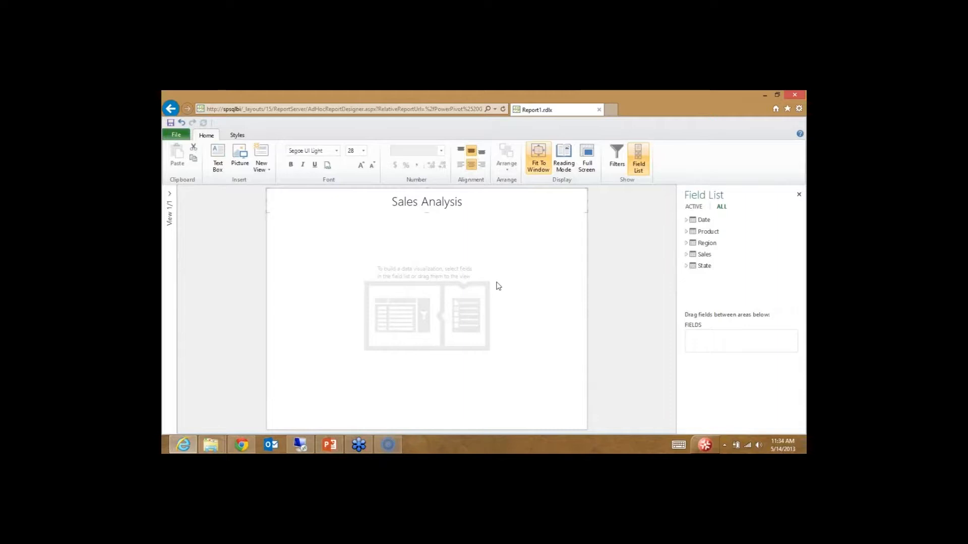
Step: Build a table of Revenue by Category from the Product and Sales fields
{"action": "left_click", "coordinate": [686, 233]}
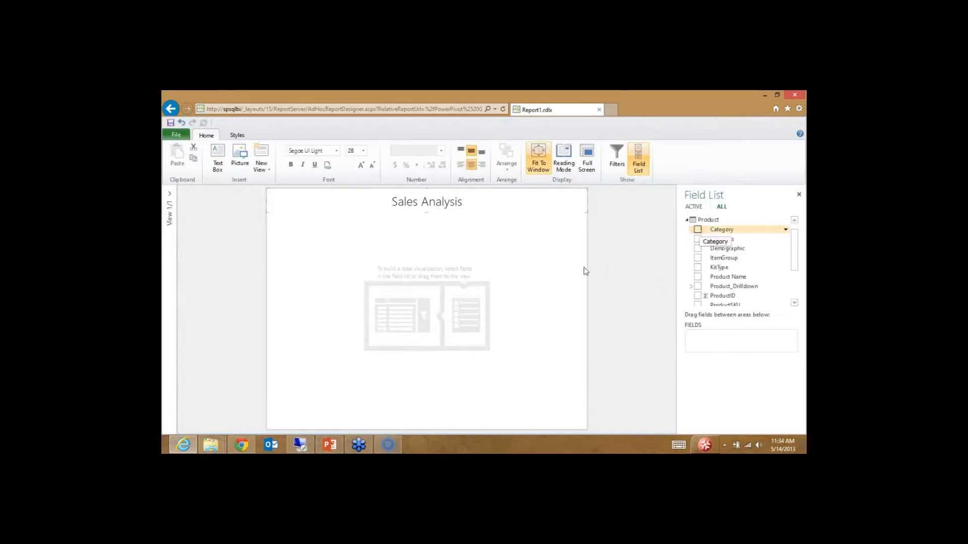
{"action": "left_click", "coordinate": [698, 230]}
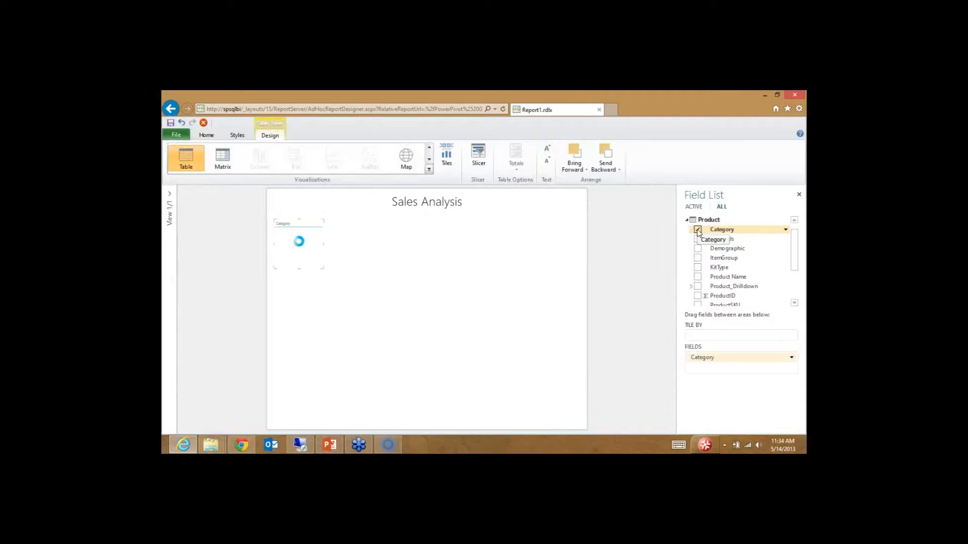
{"action": "left_click", "coordinate": [687, 221]}
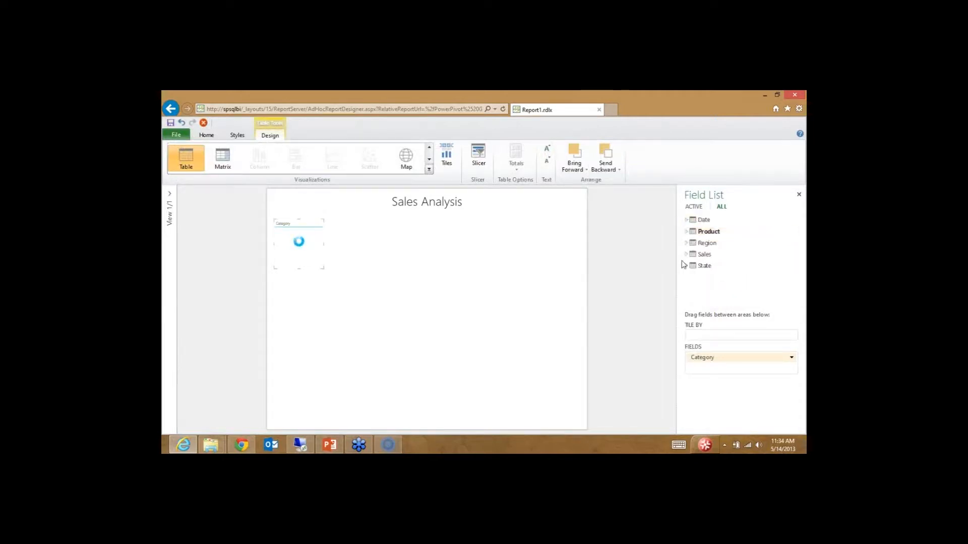
{"action": "left_click", "coordinate": [686, 254]}
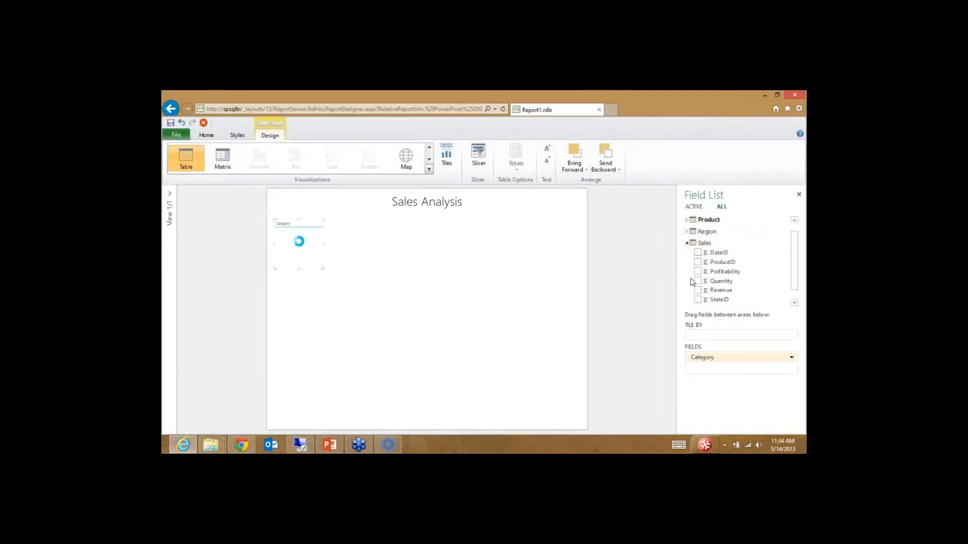
{"action": "scroll", "coordinate": [795, 295], "scroll_direction": "down", "scroll_amount": 1}
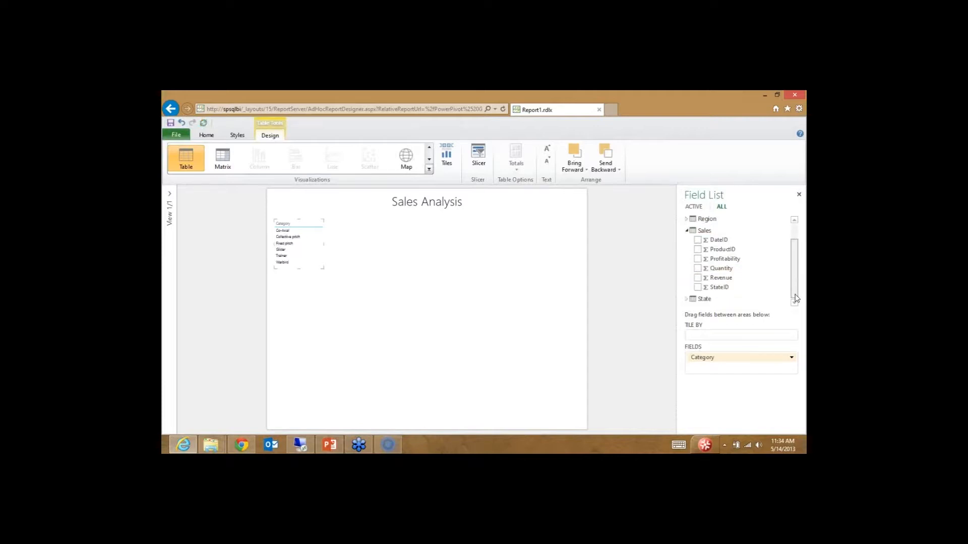
{"action": "left_click", "coordinate": [697, 278]}
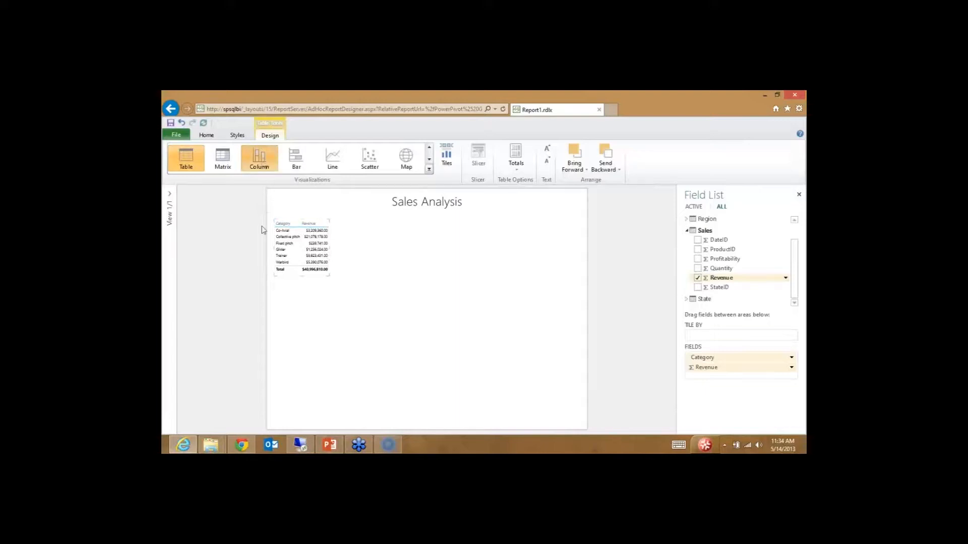
Step: Convert the Revenue table to a column chart, enlarge it and move it right
{"action": "left_click", "coordinate": [260, 160]}
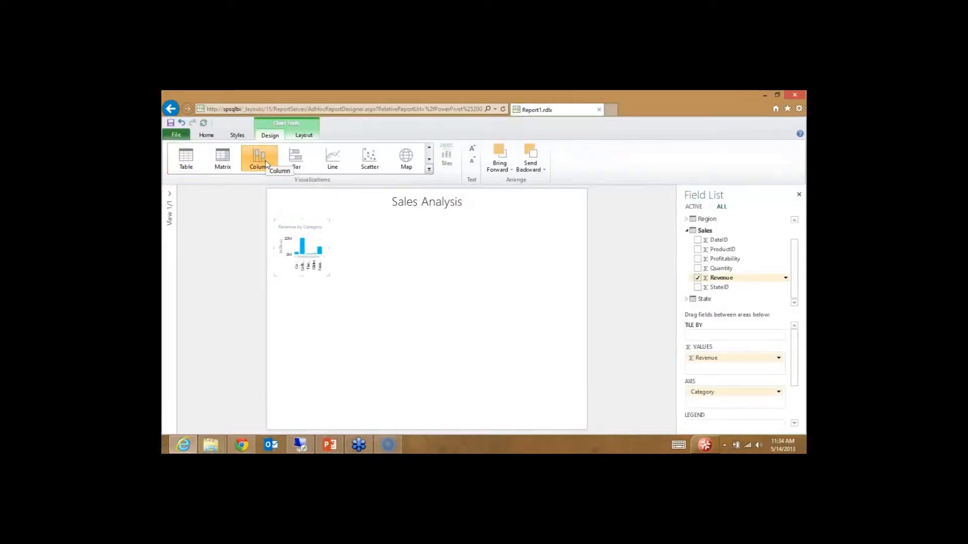
{"action": "left_click_drag", "start_coordinate": [328, 276], "coordinate": [406, 306]}
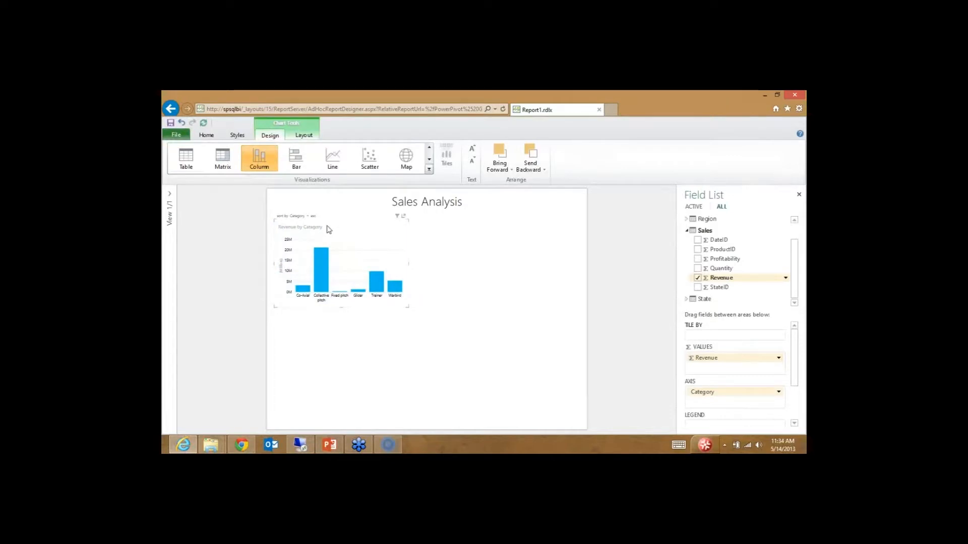
{"action": "left_click_drag", "start_coordinate": [328, 223], "coordinate": [503, 223]}
{"action": "left_click", "coordinate": [492, 337]}
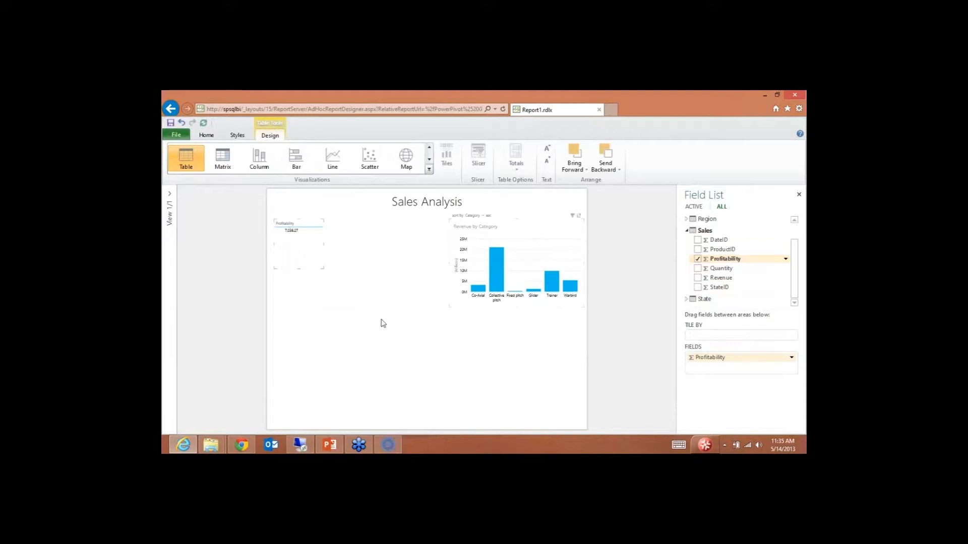
Step: Add Month from the Date table to the Profitability table
{"action": "left_click", "coordinate": [346, 332]}
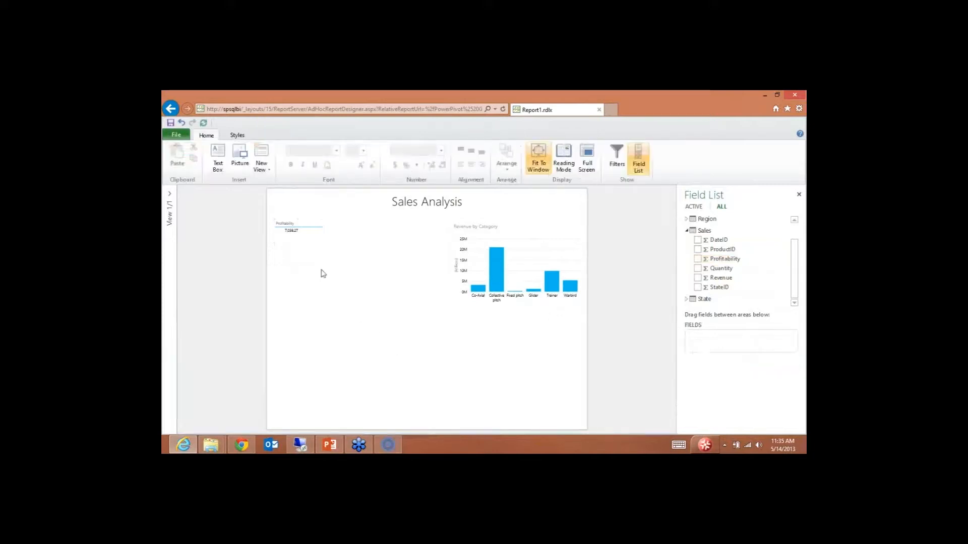
{"action": "left_click", "coordinate": [304, 241]}
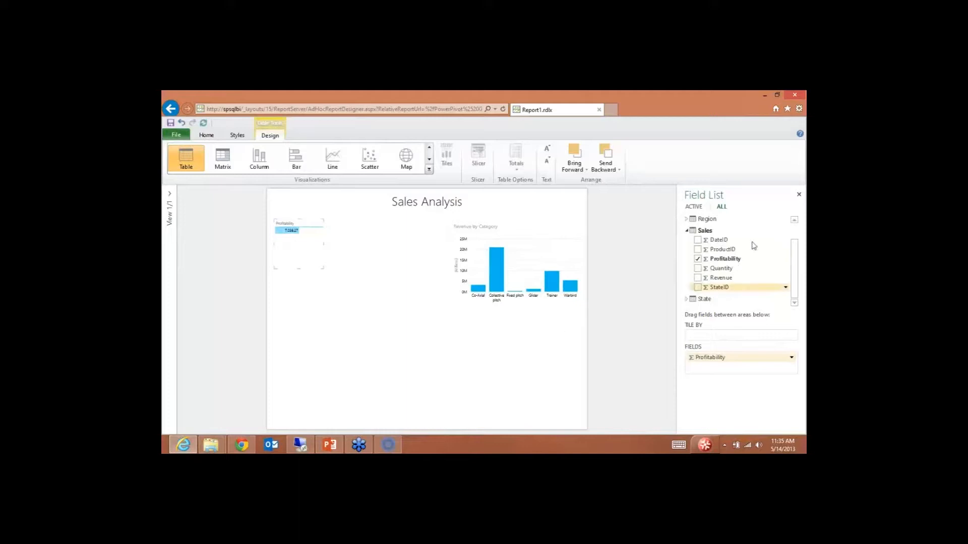
{"action": "left_click", "coordinate": [795, 236]}
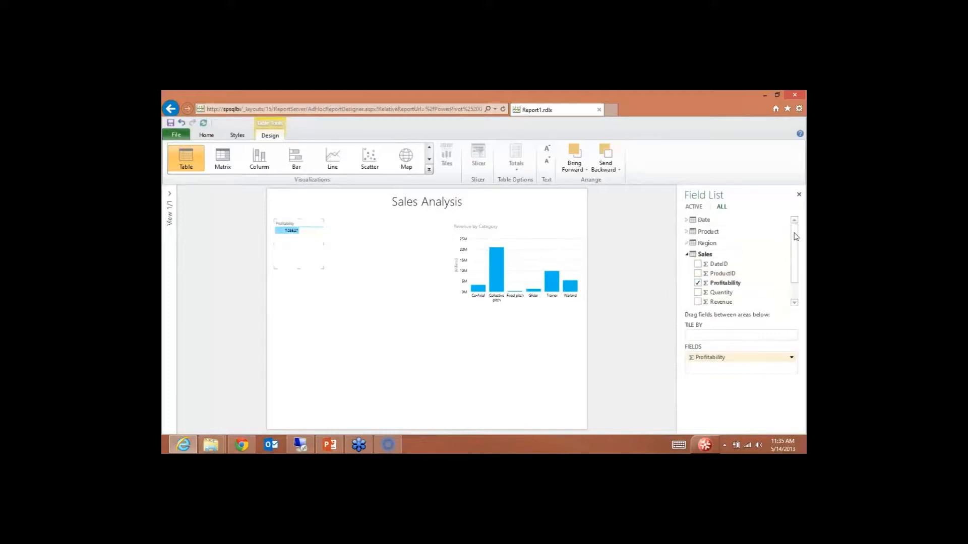
{"action": "left_click", "coordinate": [686, 220]}
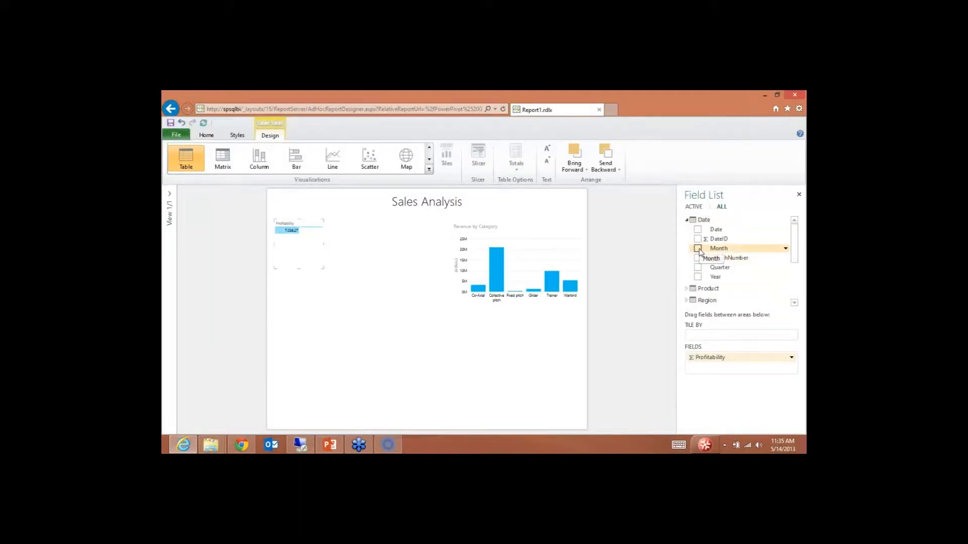
{"action": "left_click", "coordinate": [698, 248]}
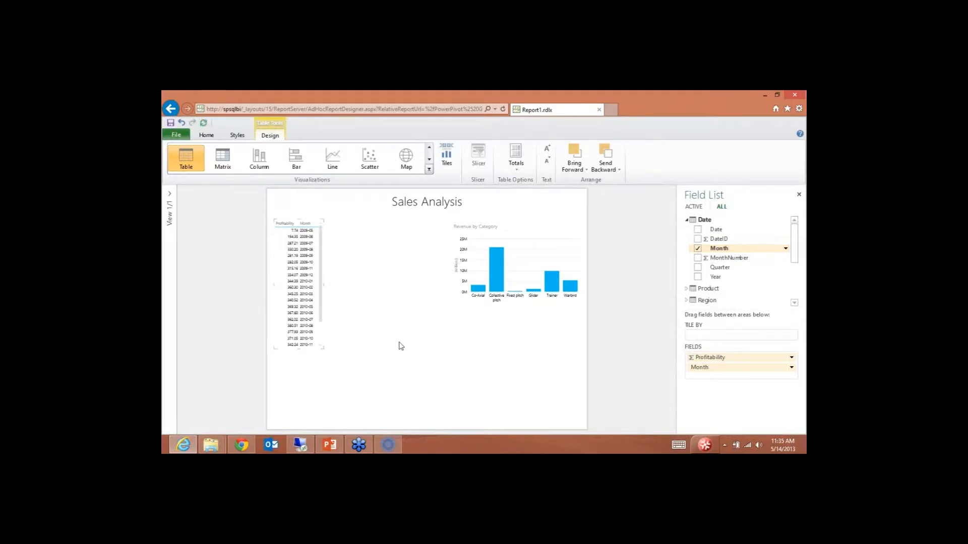
Step: Make Profitability by Month a line chart, widened and placed under the column chart
{"action": "left_click", "coordinate": [337, 161]}
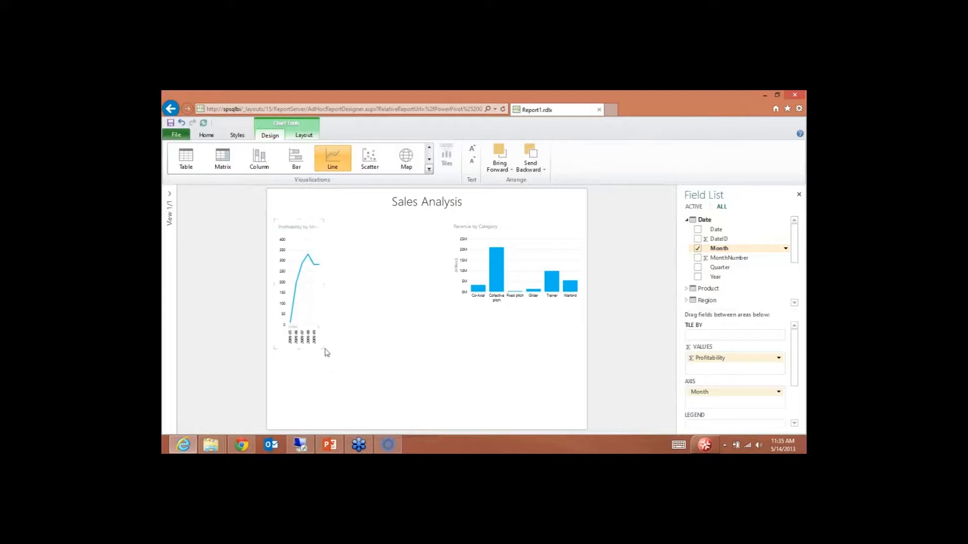
{"action": "left_click_drag", "start_coordinate": [325, 349], "coordinate": [428, 319]}
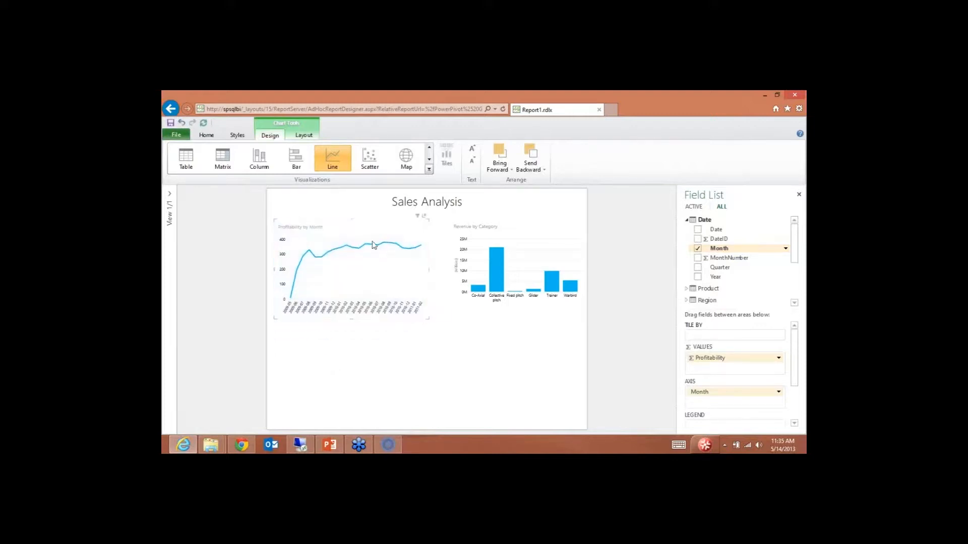
{"action": "left_click_drag", "start_coordinate": [347, 225], "coordinate": [504, 325]}
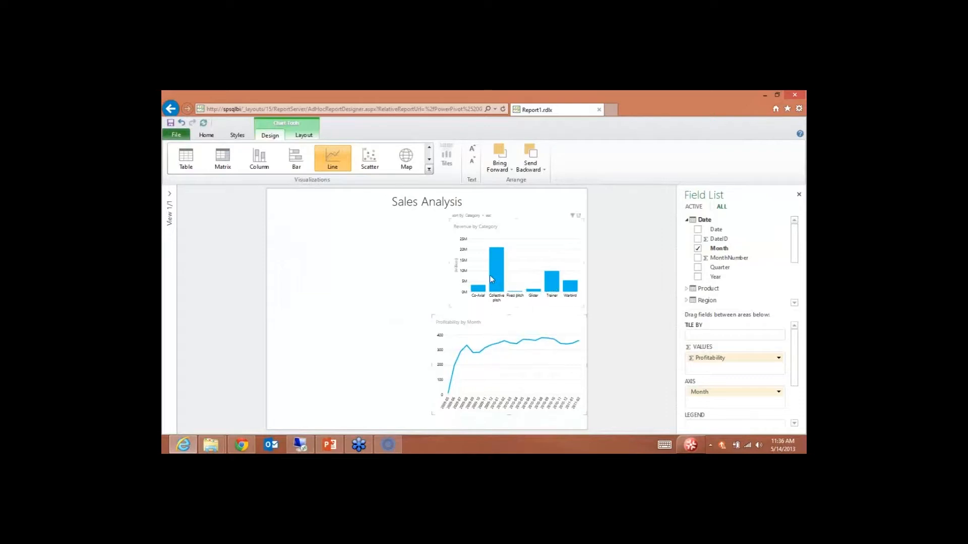
{"action": "left_click", "coordinate": [551, 287]}
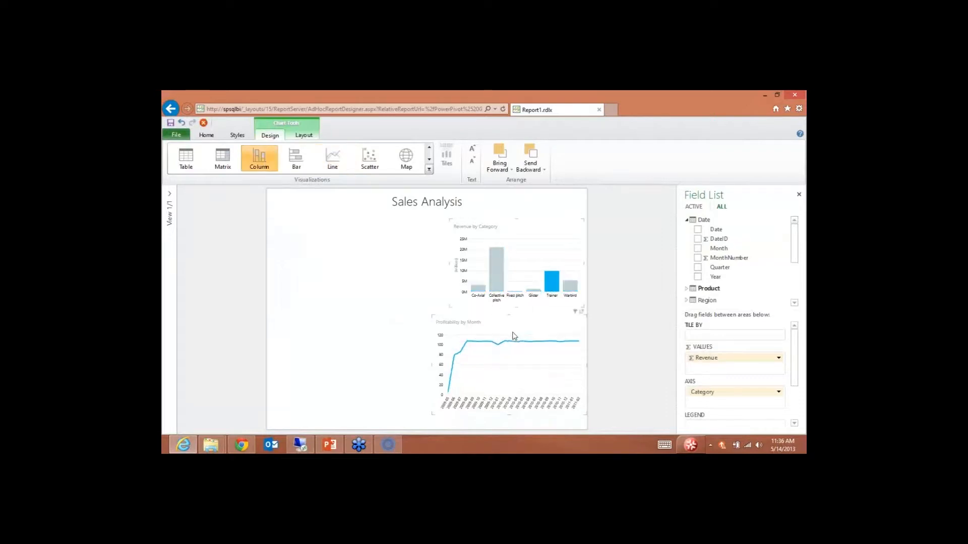
{"action": "left_click", "coordinate": [496, 277]}
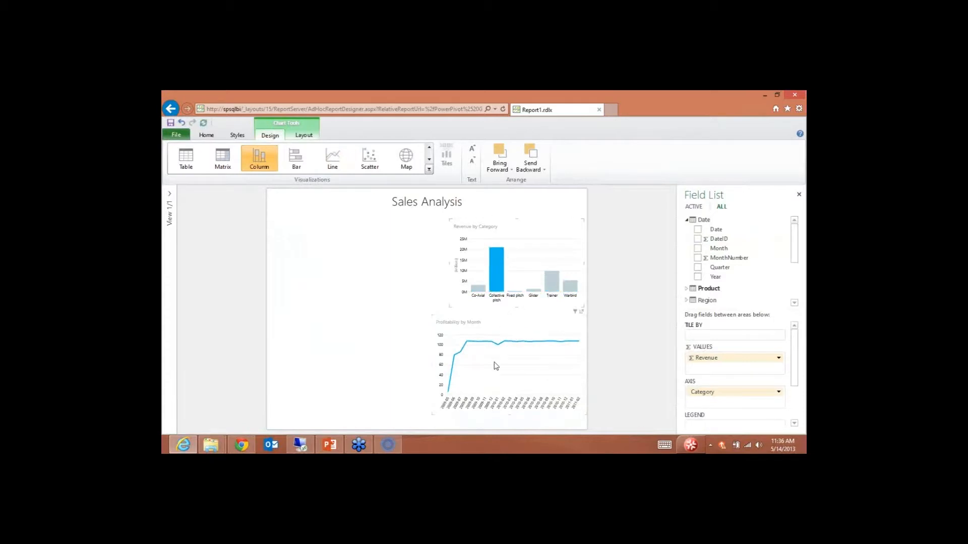
{"action": "left_click", "coordinate": [480, 290]}
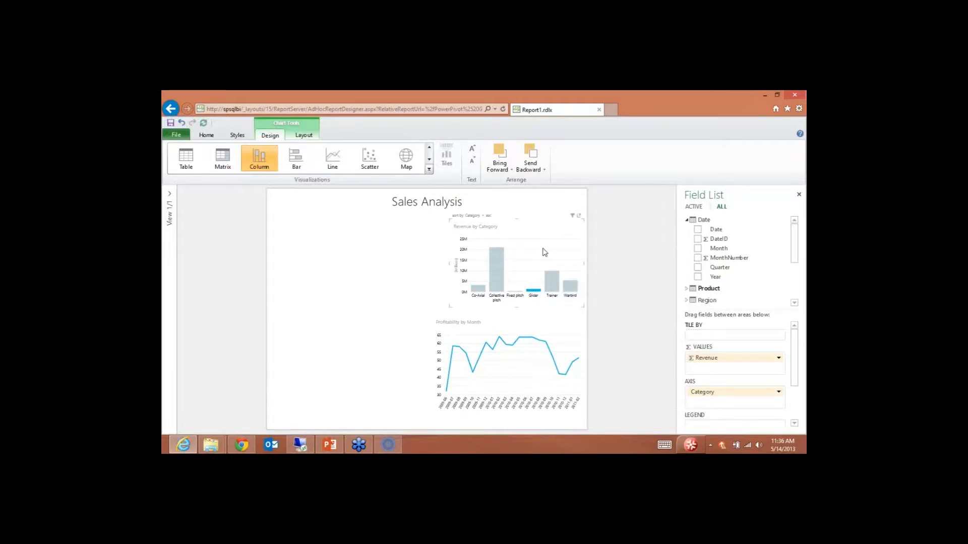
{"action": "left_click", "coordinate": [533, 262]}
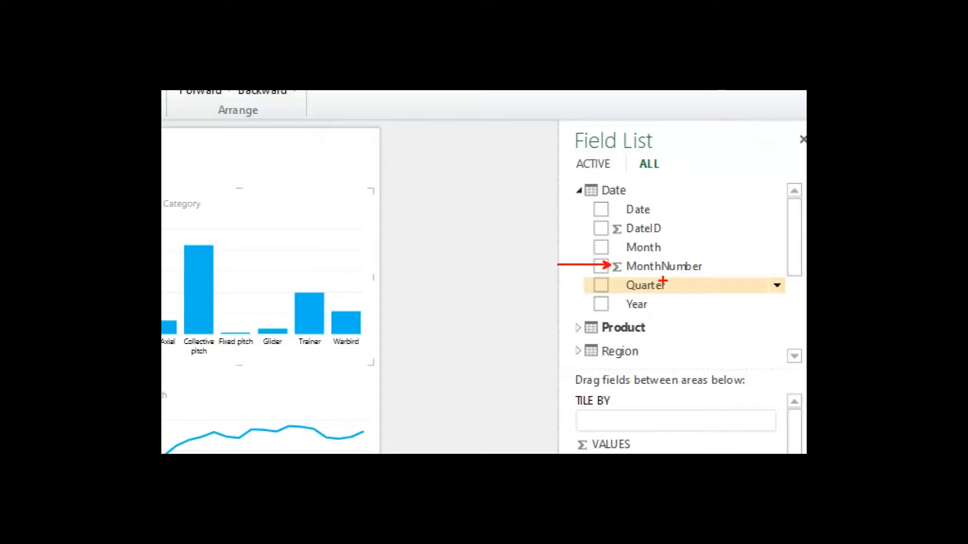
Step: Clear the chart selection and free up canvas space for a Sales ProductID table
{"action": "key", "text": "Escape"}
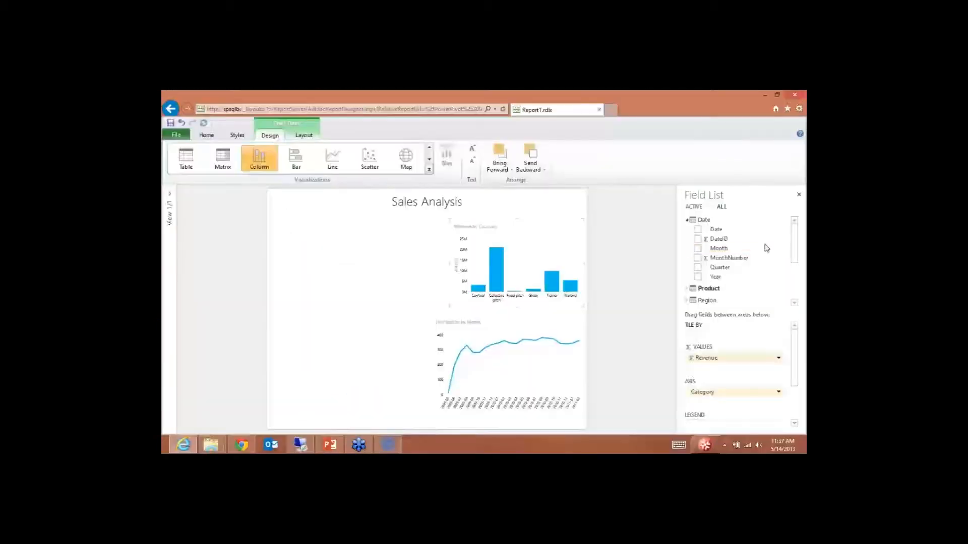
{"action": "left_click_drag", "start_coordinate": [795, 248], "coordinate": [795, 282]}
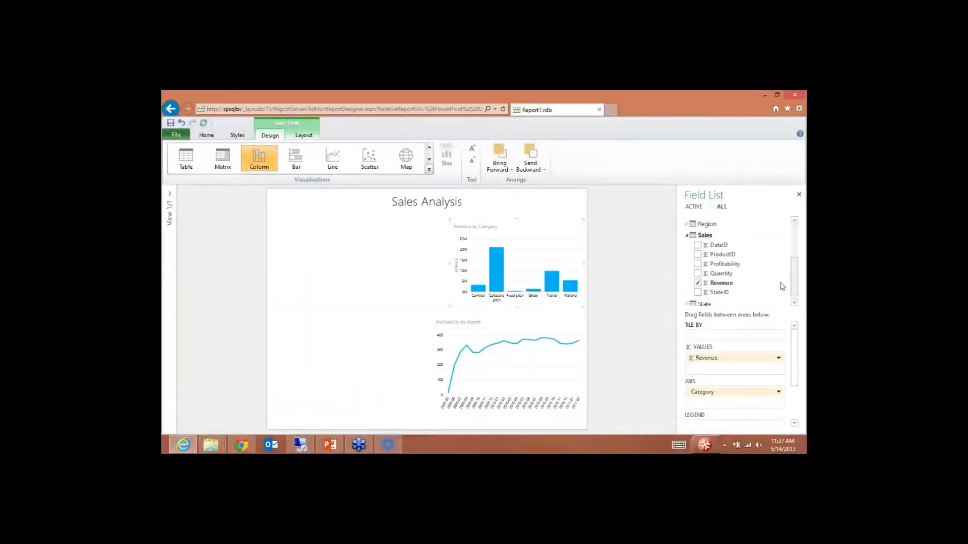
{"action": "key", "text": "ctrl+1"}
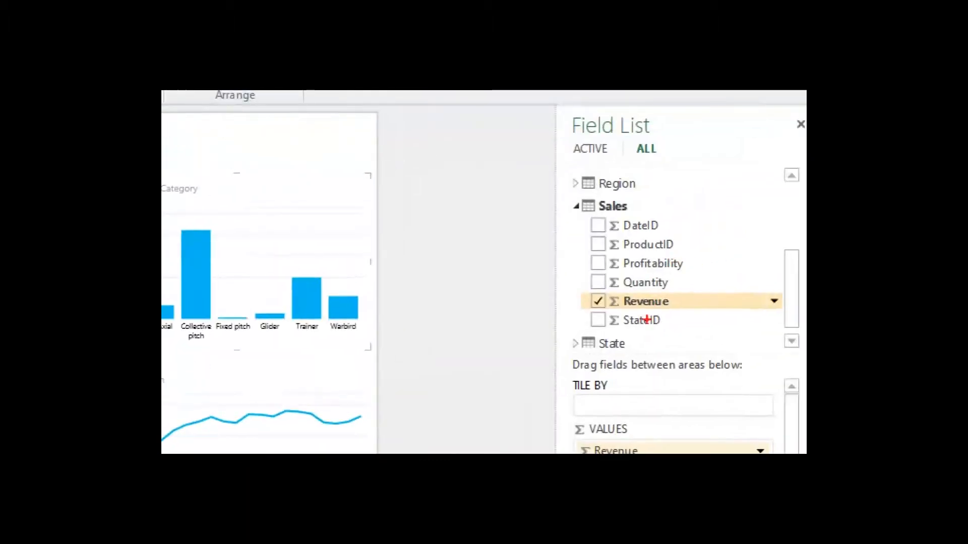
{"action": "mouse_move", "coordinate": [587, 226]}
{"action": "left_mouse_down"}
{"action": "mouse_move", "coordinate": [560, 226]}
{"action": "mouse_move", "coordinate": [564, 244]}
{"action": "left_mouse_up"}
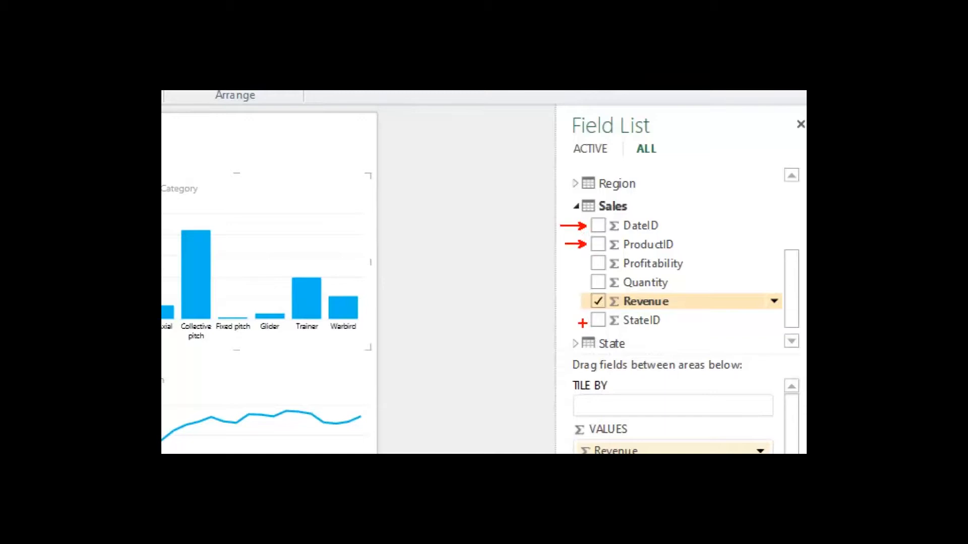
{"action": "left_click_drag", "start_coordinate": [583, 323], "coordinate": [574, 323]}
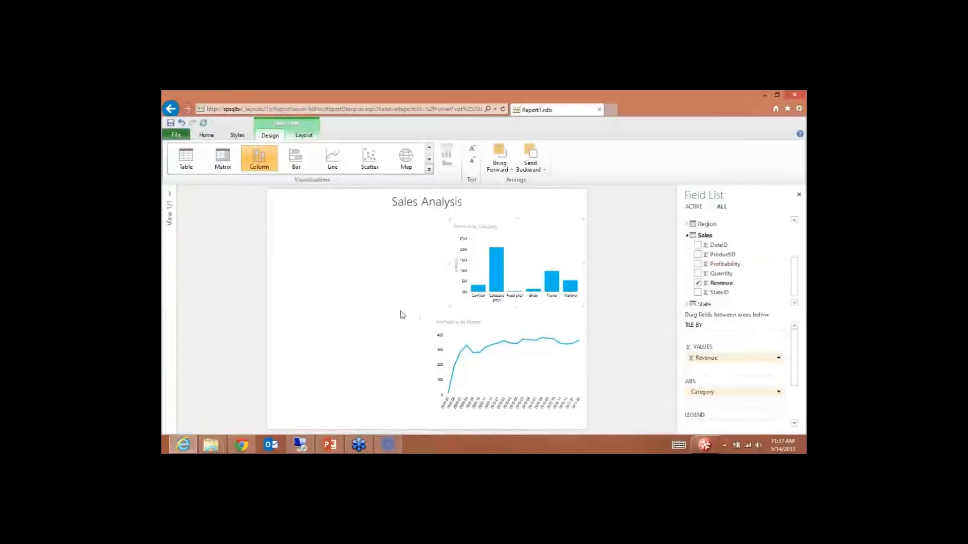
{"action": "left_click", "coordinate": [669, 294]}
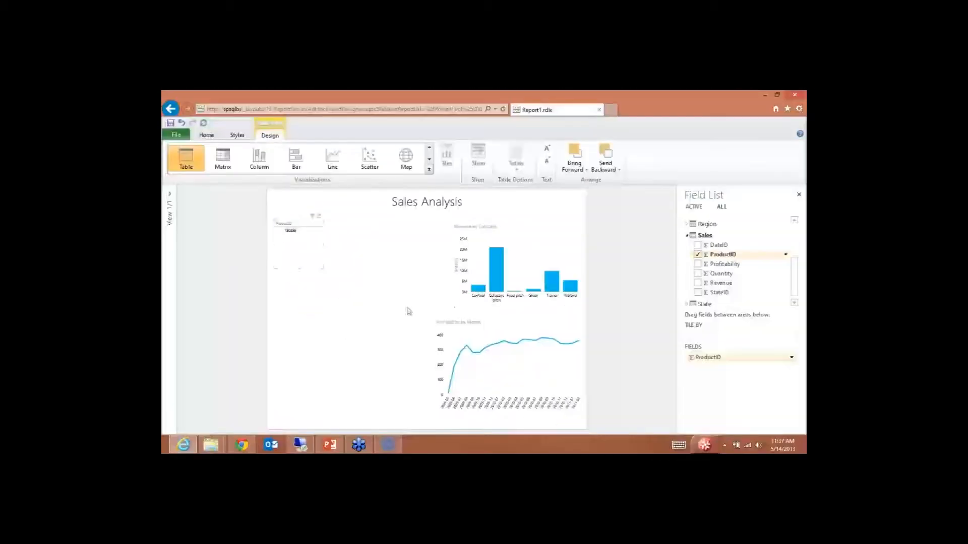
Step: Remove the ProductID table, then filter the charts to Trainer and clear that filter
{"action": "left_click", "coordinate": [698, 255]}
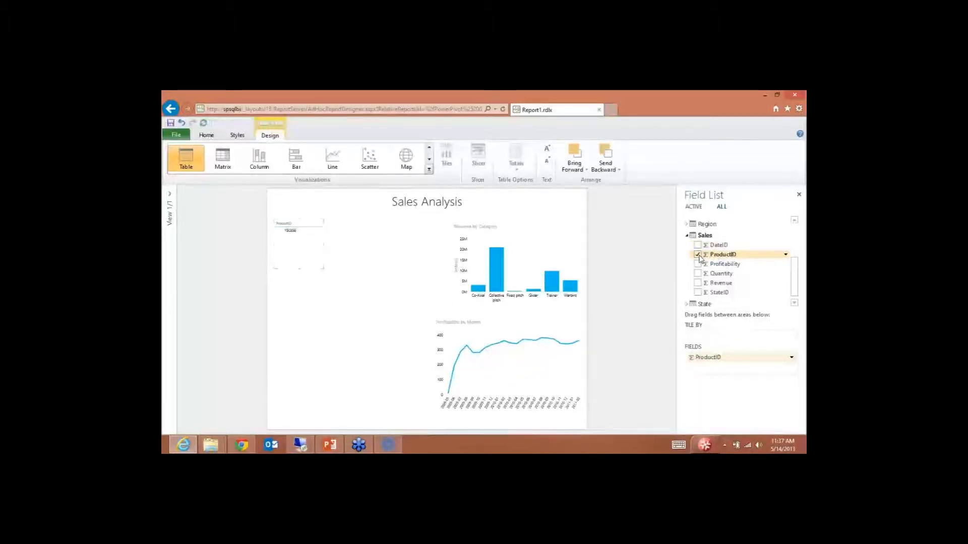
{"action": "left_click", "coordinate": [796, 233]}
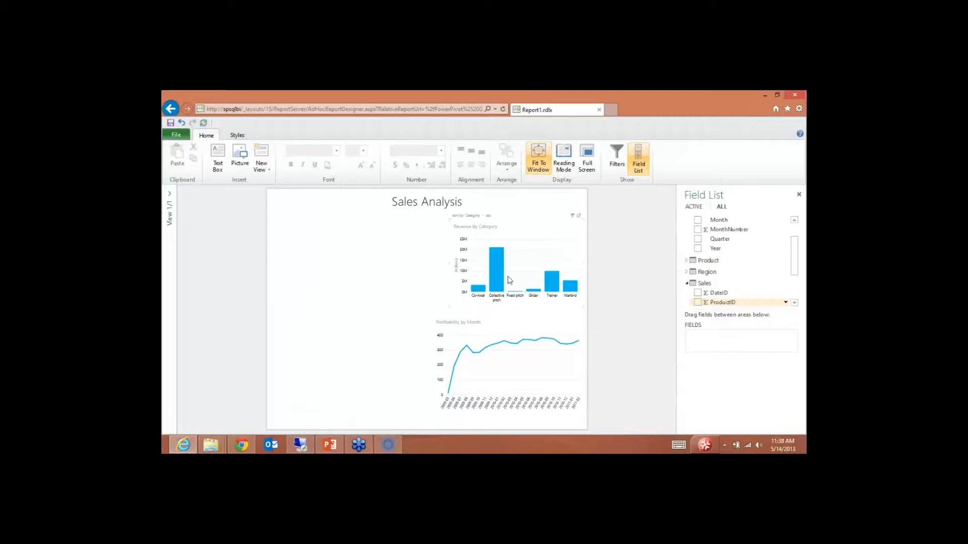
{"action": "left_click", "coordinate": [552, 285]}
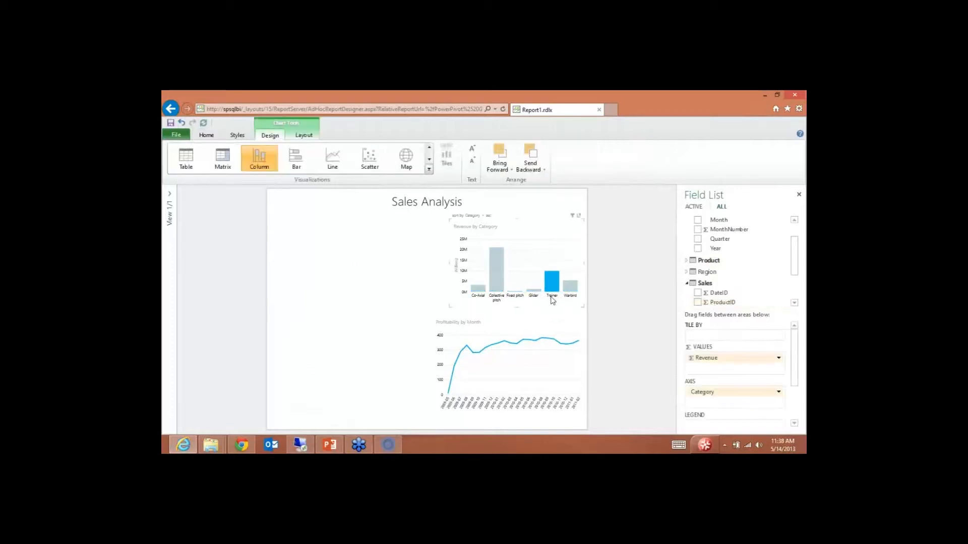
{"action": "left_click", "coordinate": [505, 288]}
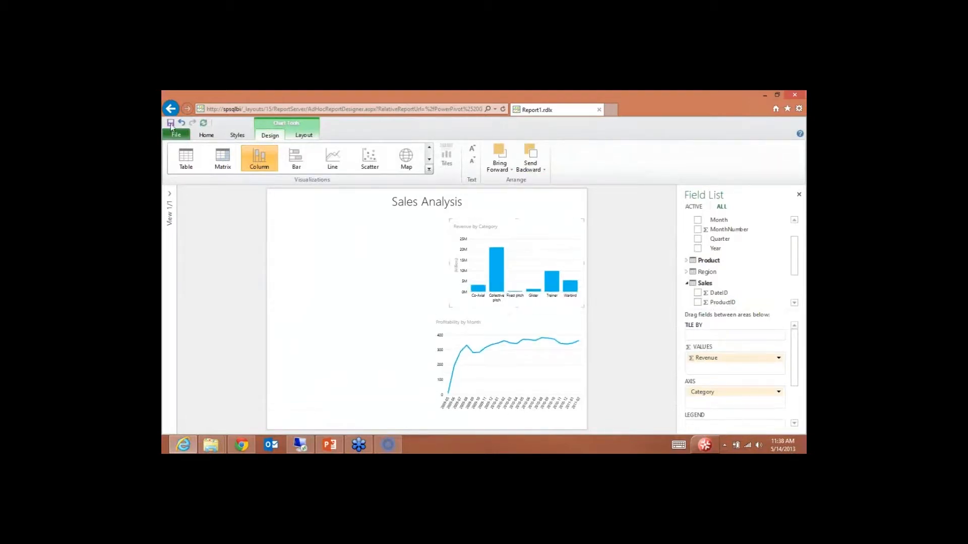
Step: Save the Power View report to the PowerPivot Gallery as PWPowerView
{"action": "left_click", "coordinate": [177, 136]}
{"action": "left_click", "coordinate": [216, 220]}
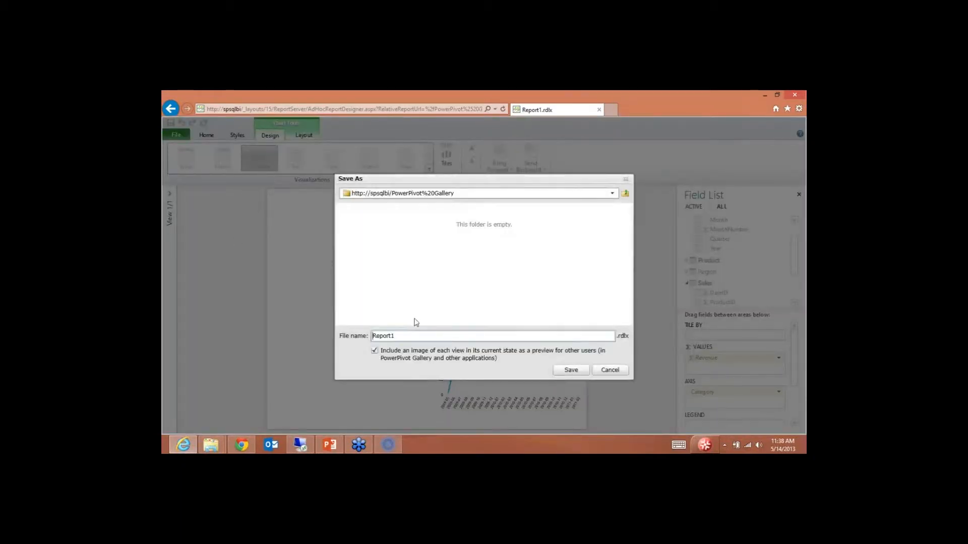
{"action": "type", "text": "PWPowerView"}
{"action": "key", "text": "Return"}
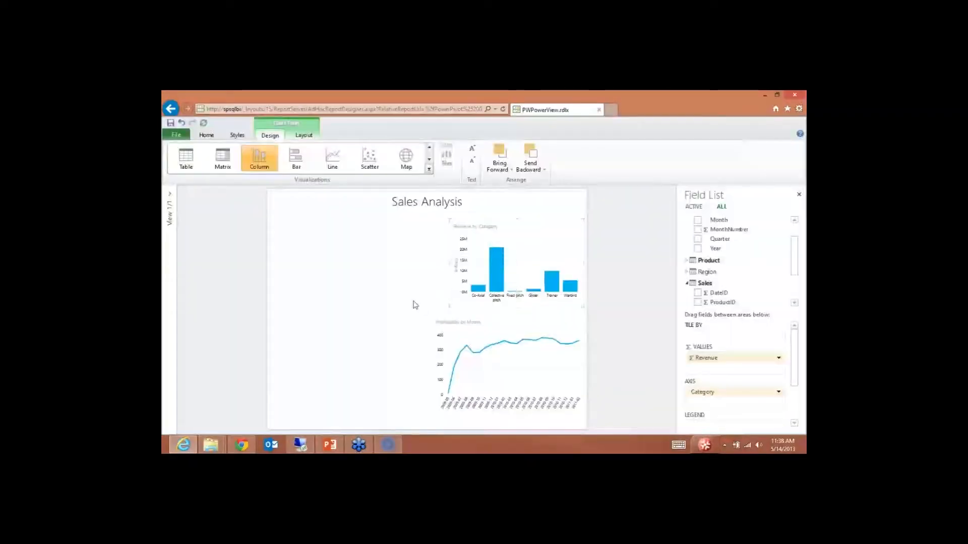
Step: Verify PWPowerView is listed in the gallery, then bring up PowerPivot for Excel on PWDemo.xlsx
{"action": "left_click", "coordinate": [171, 109]}
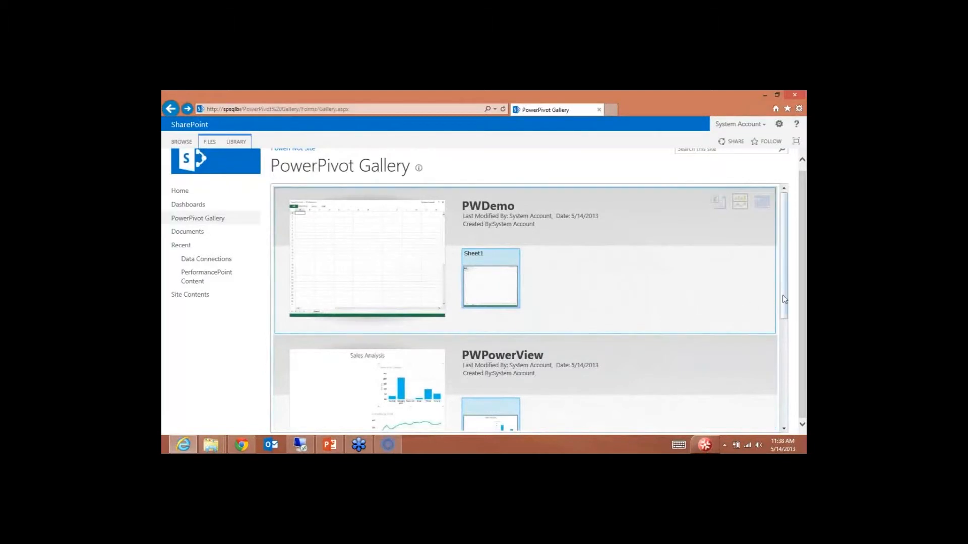
{"action": "left_click_drag", "start_coordinate": [783, 286], "coordinate": [789, 335]}
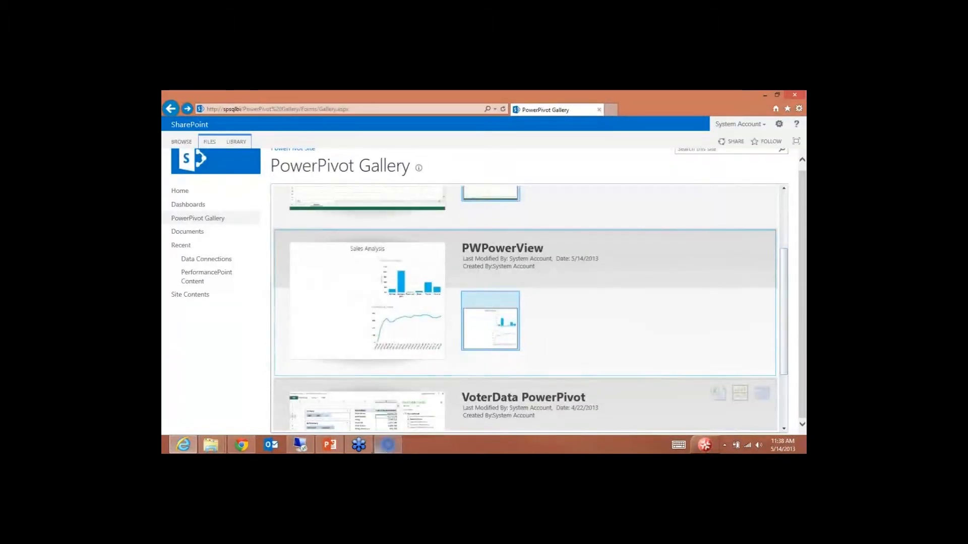
{"action": "left_click", "coordinate": [301, 446]}
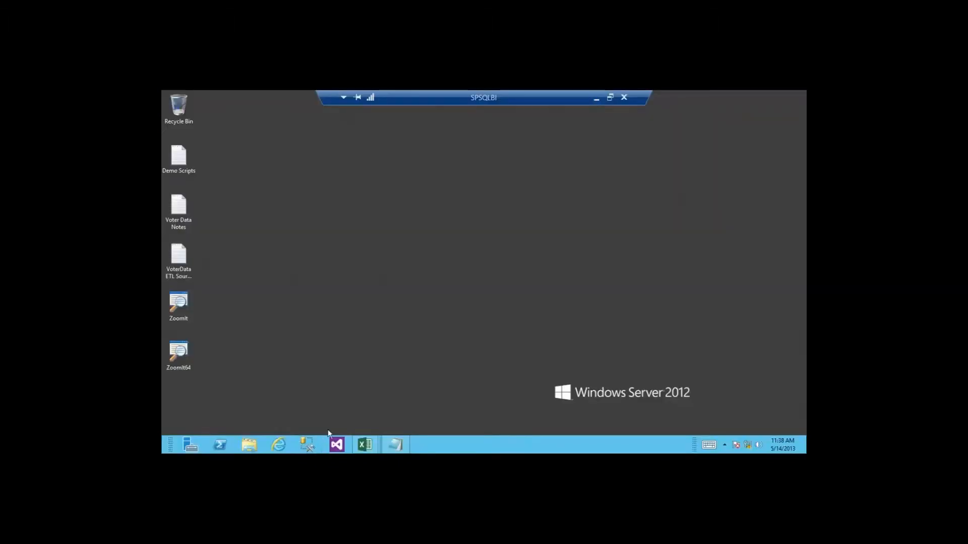
{"action": "mouse_move", "coordinate": [366, 444]}
{"action": "left_click", "coordinate": [387, 417]}
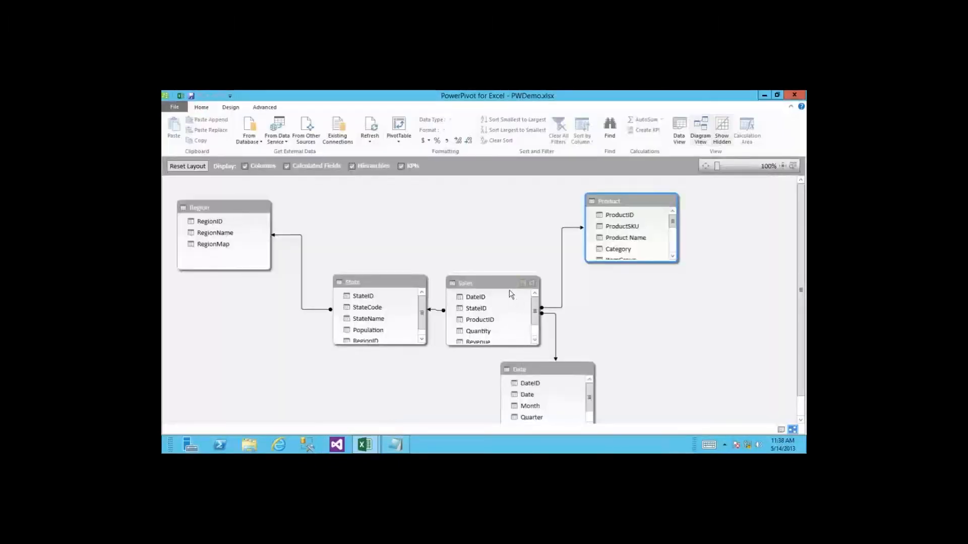
Step: Rearrange the Sales, State and Date tables and select all the ID key columns
{"action": "left_click_drag", "start_coordinate": [505, 287], "coordinate": [493, 242]}
{"action": "left_click_drag", "start_coordinate": [406, 283], "coordinate": [391, 242]}
{"action": "left_click_drag", "start_coordinate": [534, 371], "coordinate": [575, 319]}
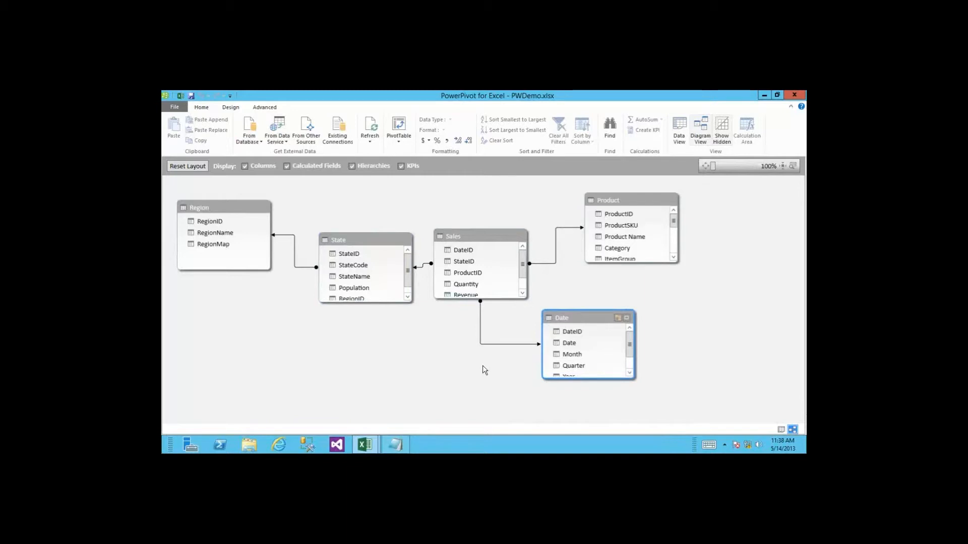
{"action": "left_click", "coordinate": [462, 251]}
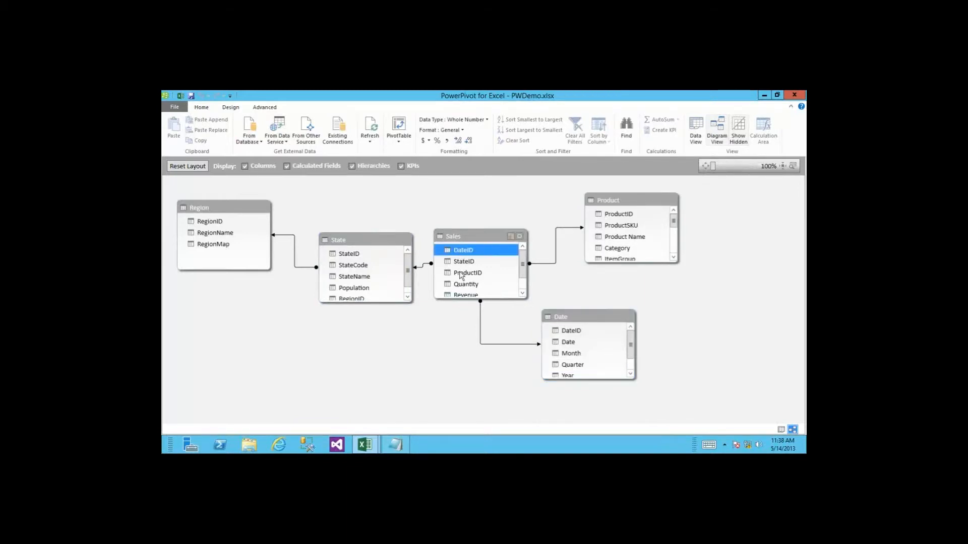
{"action": "left_click", "coordinate": [466, 274], "text": "shift"}
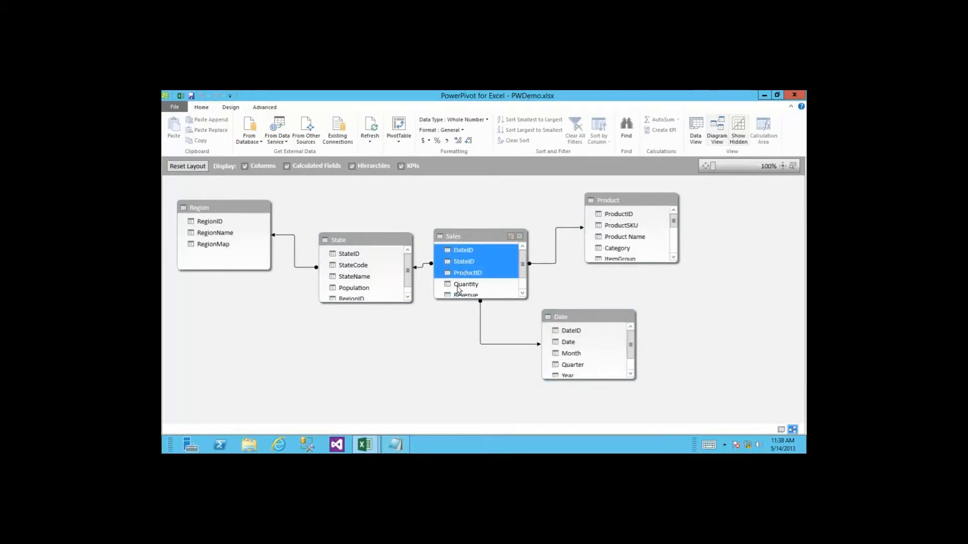
{"action": "left_click", "coordinate": [216, 223], "text": "ctrl"}
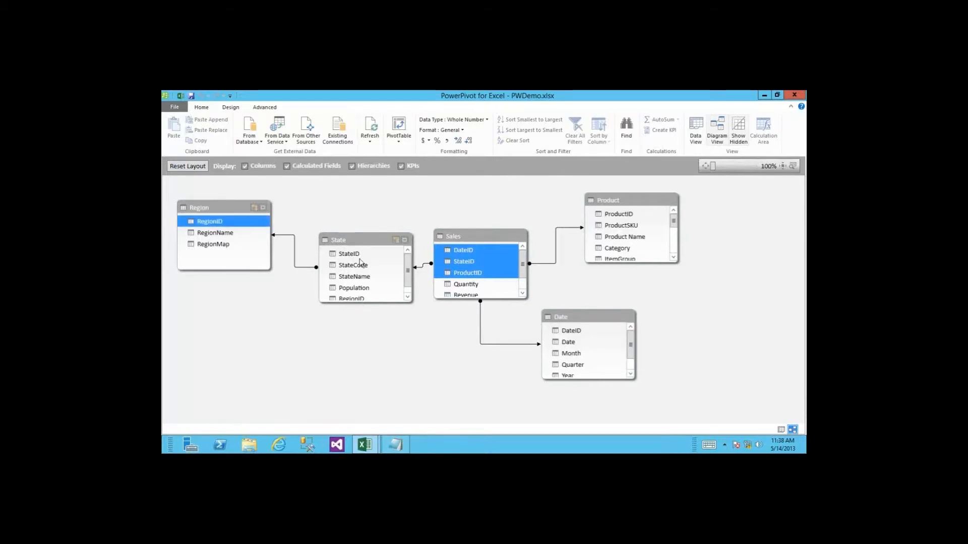
{"action": "left_click", "coordinate": [359, 255], "text": "ctrl"}
{"action": "left_click", "coordinate": [603, 216], "text": "ctrl"}
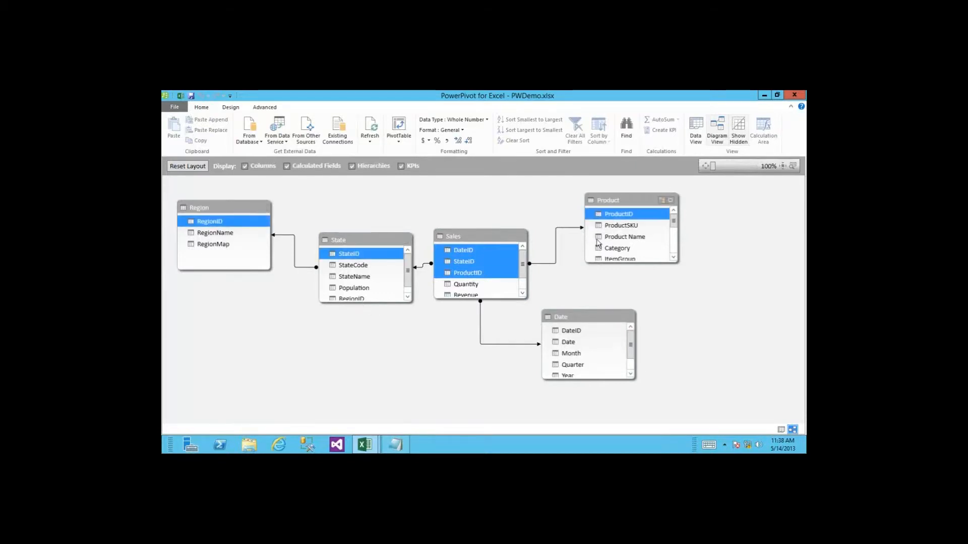
{"action": "left_click", "coordinate": [577, 332], "text": "ctrl"}
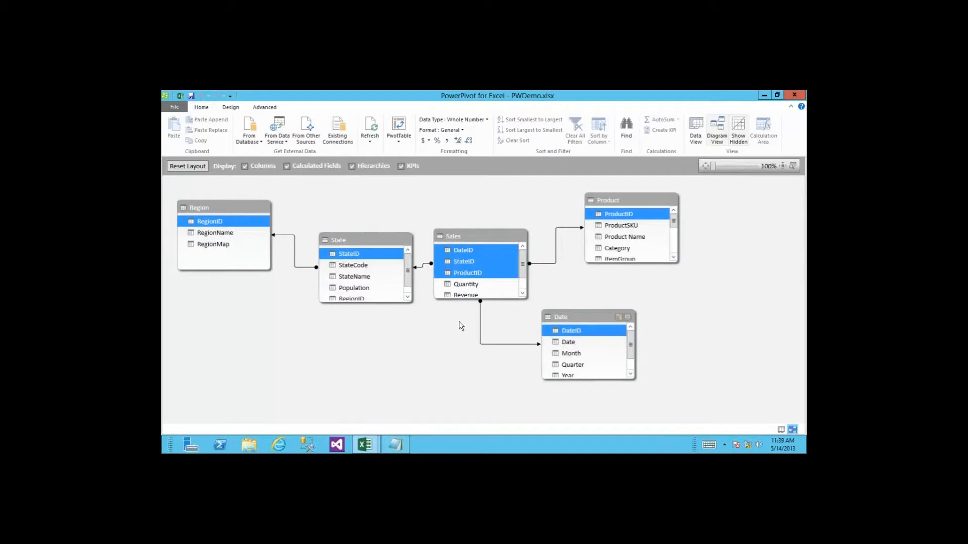
Step: Hide the selected ID columns from client tools so they appear greyed
{"action": "right_click", "coordinate": [494, 259]}
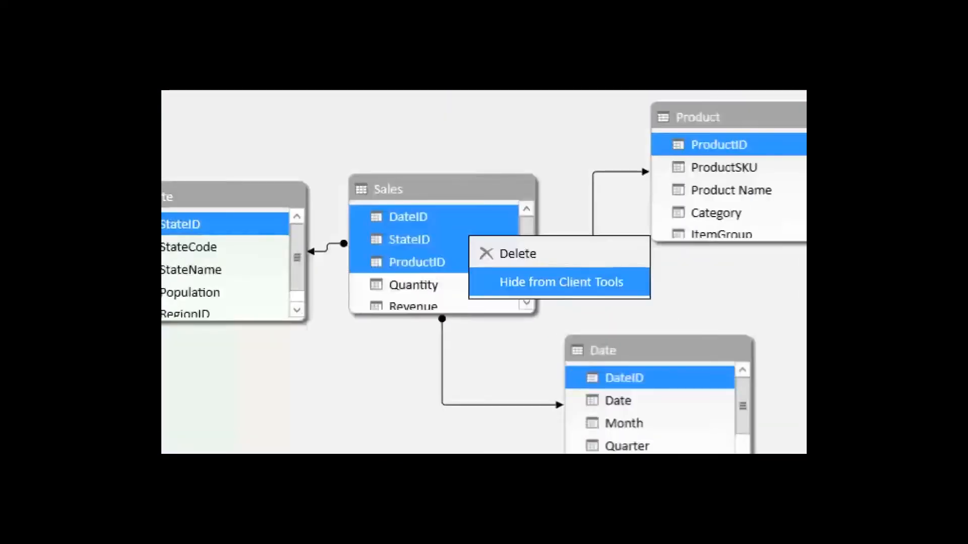
{"action": "left_click", "coordinate": [519, 283]}
{"action": "right_click", "coordinate": [478, 246]}
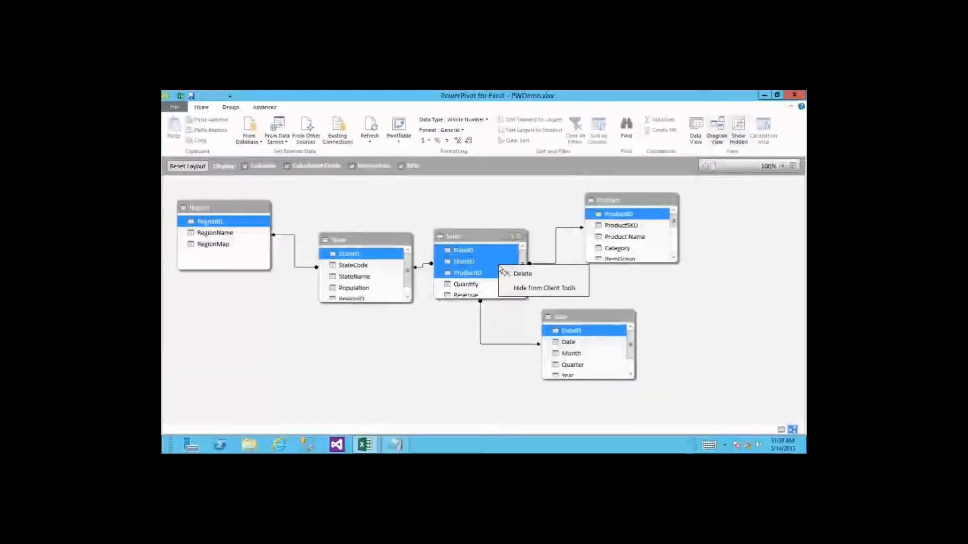
{"action": "left_click", "coordinate": [527, 290]}
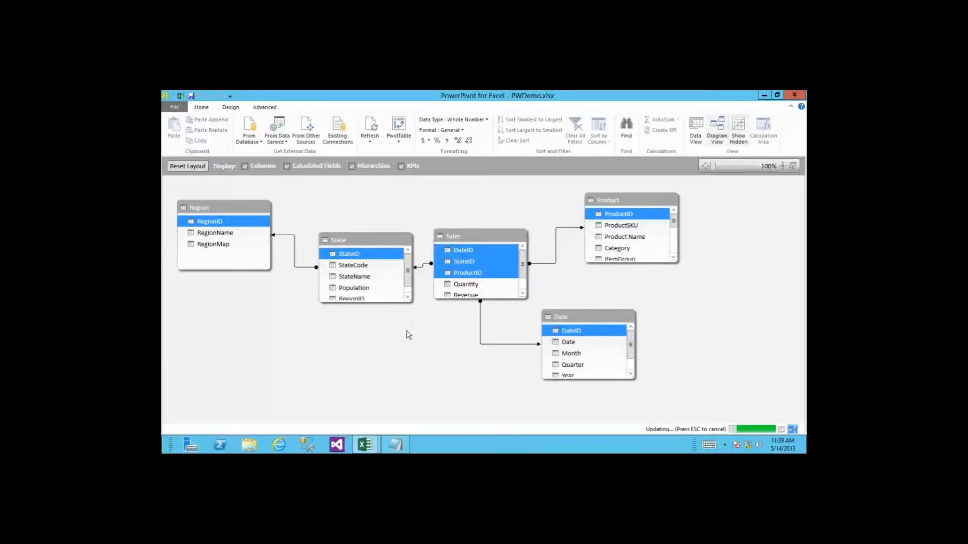
{"action": "left_click", "coordinate": [470, 290]}
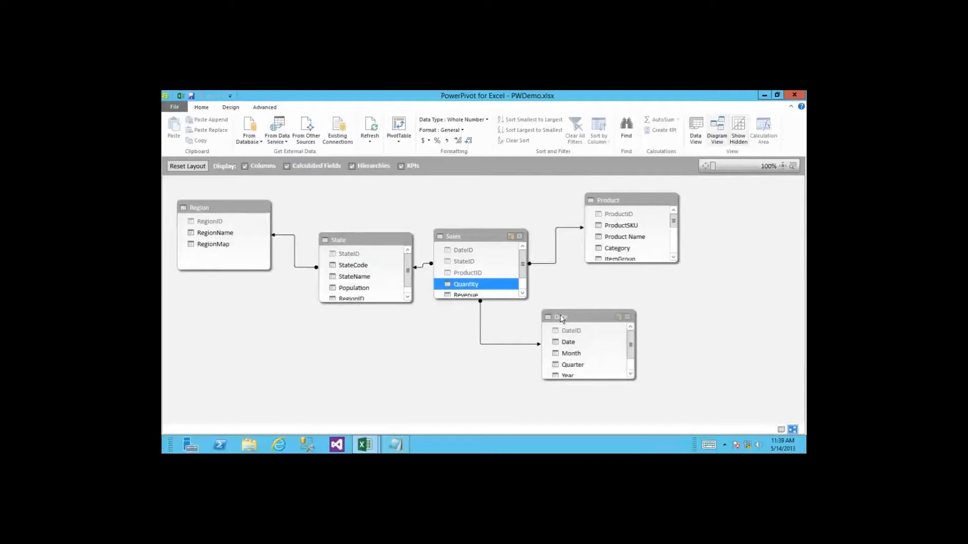
Step: Reposition the Date table, scroll its fields and select MonthNumber
{"action": "left_click_drag", "start_coordinate": [560, 315], "coordinate": [573, 297]}
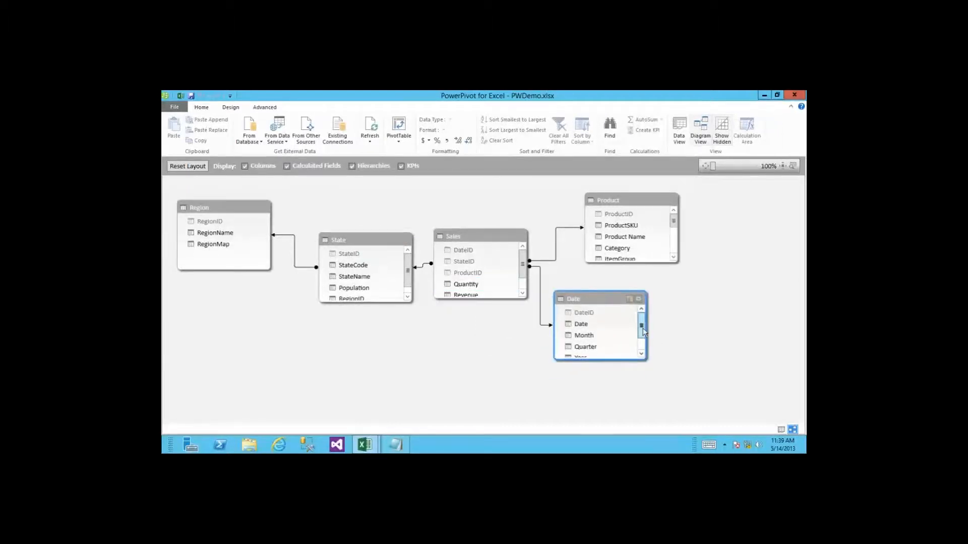
{"action": "left_click_drag", "start_coordinate": [642, 328], "coordinate": [643, 345]}
{"action": "left_click", "coordinate": [604, 349]}
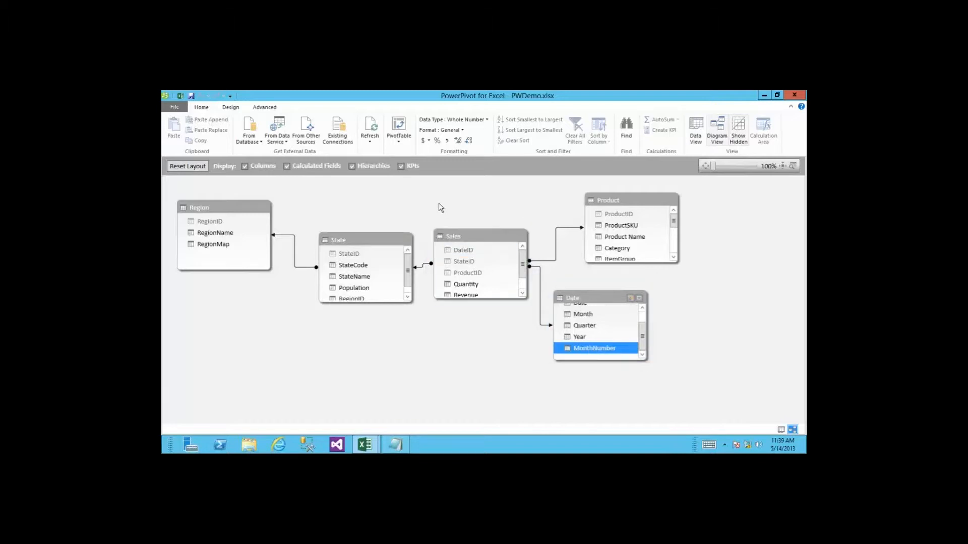
Step: Set MonthNumber's Summarize By property to Do not summarize on the Advanced tab
{"action": "left_click", "coordinate": [265, 108]}
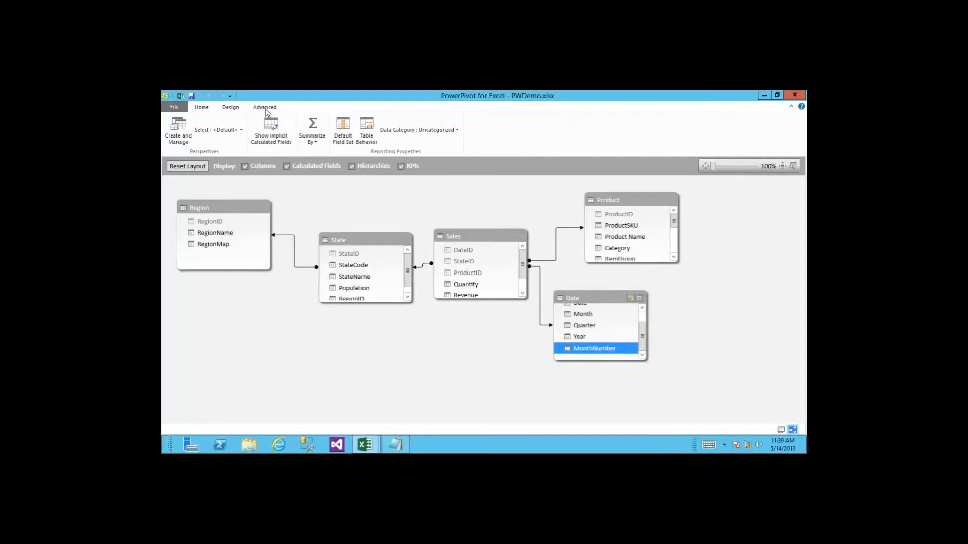
{"action": "left_click", "coordinate": [315, 144]}
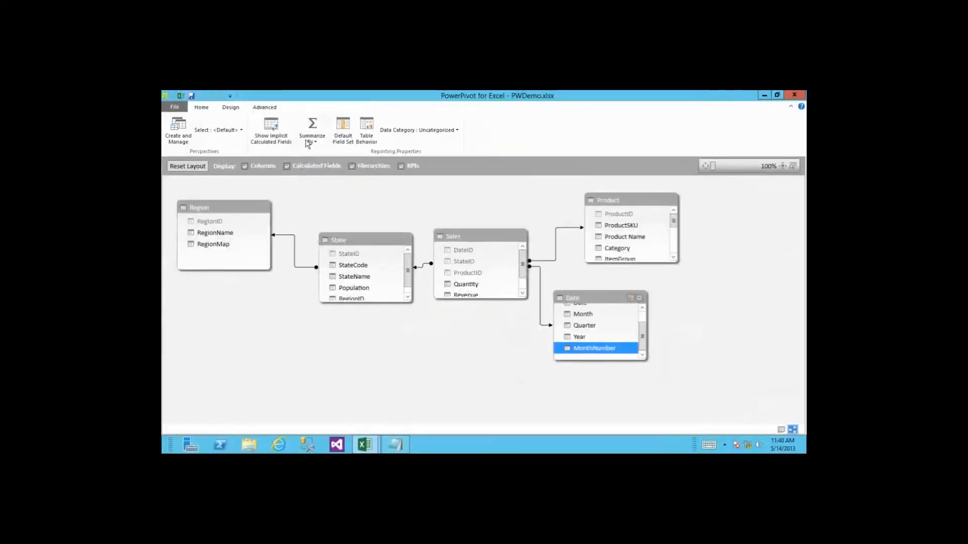
{"action": "left_click", "coordinate": [304, 141]}
{"action": "left_click", "coordinate": [325, 233]}
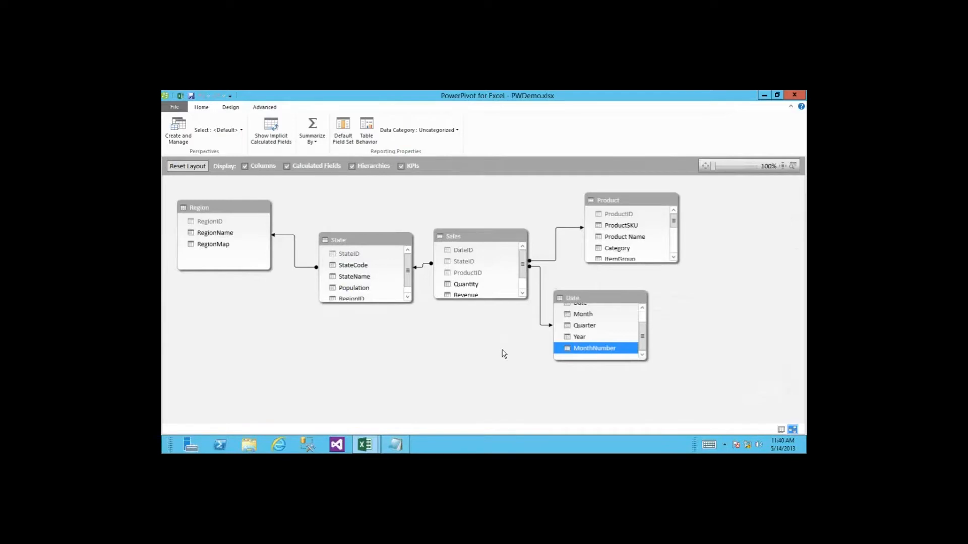
{"action": "left_click", "coordinate": [279, 445]}
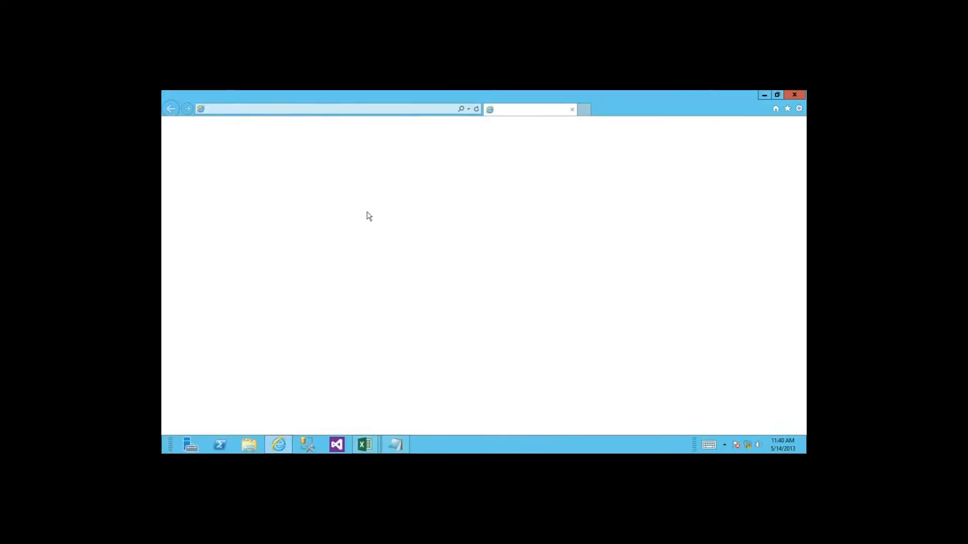
{"action": "left_click", "coordinate": [382, 109]}
{"action": "type", "text": "spsqlbi"}
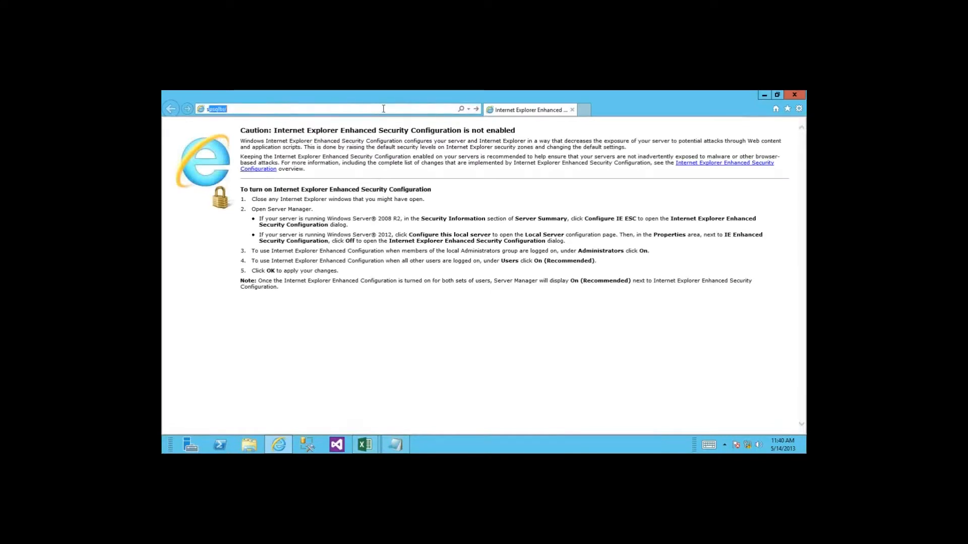
{"action": "key", "text": "Down"}
{"action": "key", "text": "Down"}
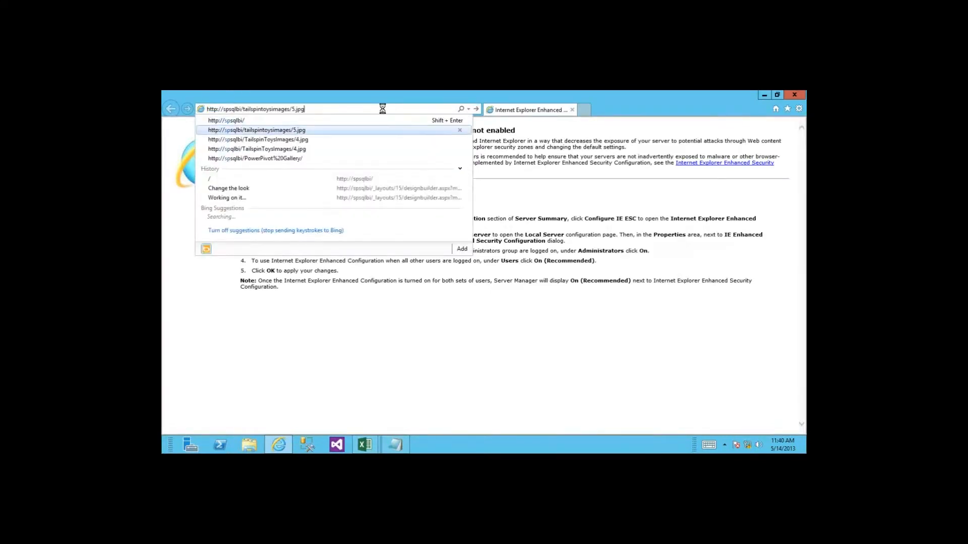
{"action": "key", "text": "Return"}
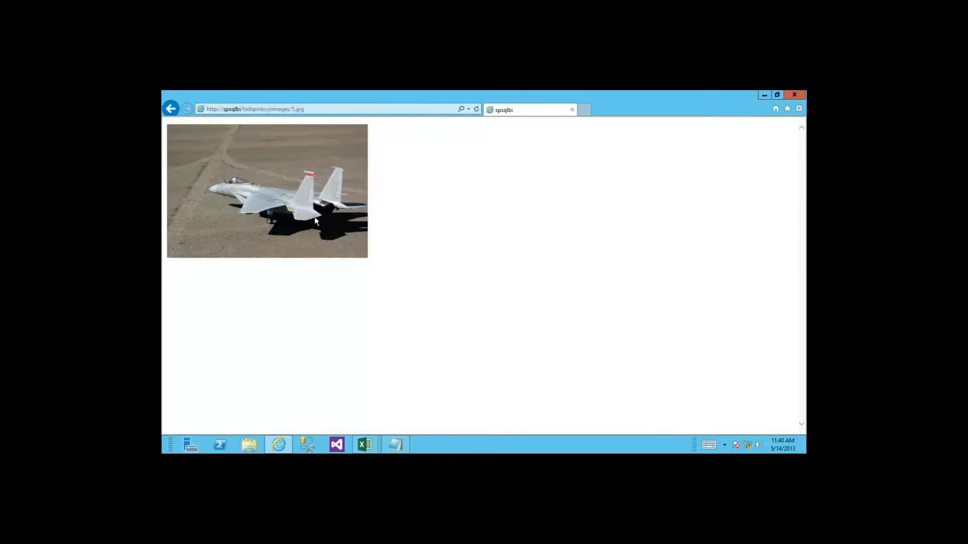
{"action": "left_click", "coordinate": [762, 94]}
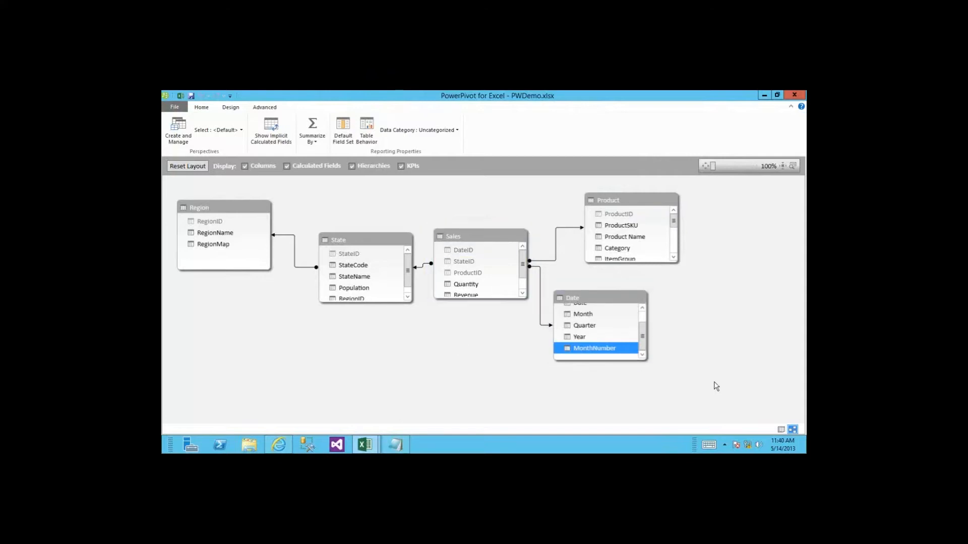
Step: Switch to Data View and display the Product table's 20 rows
{"action": "left_click", "coordinate": [781, 430]}
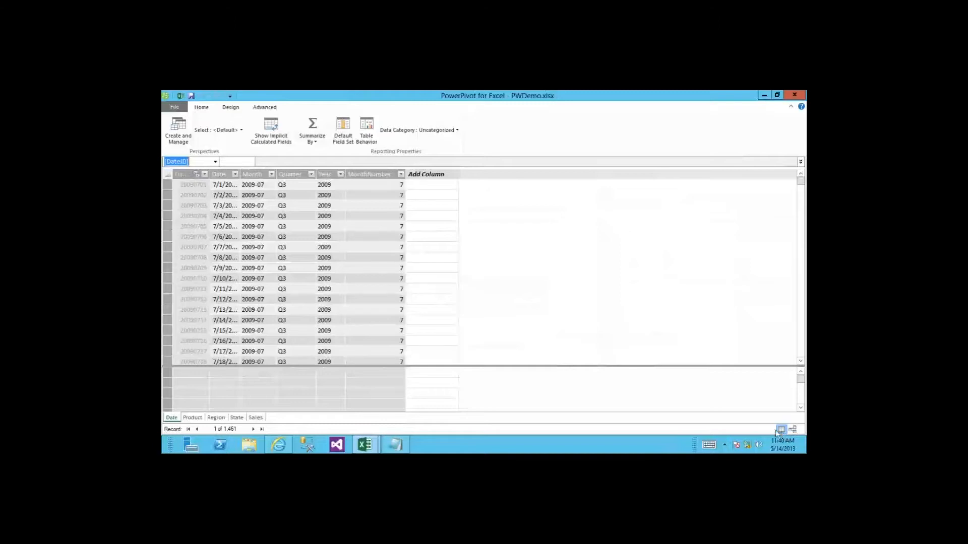
{"action": "left_click", "coordinate": [191, 418]}
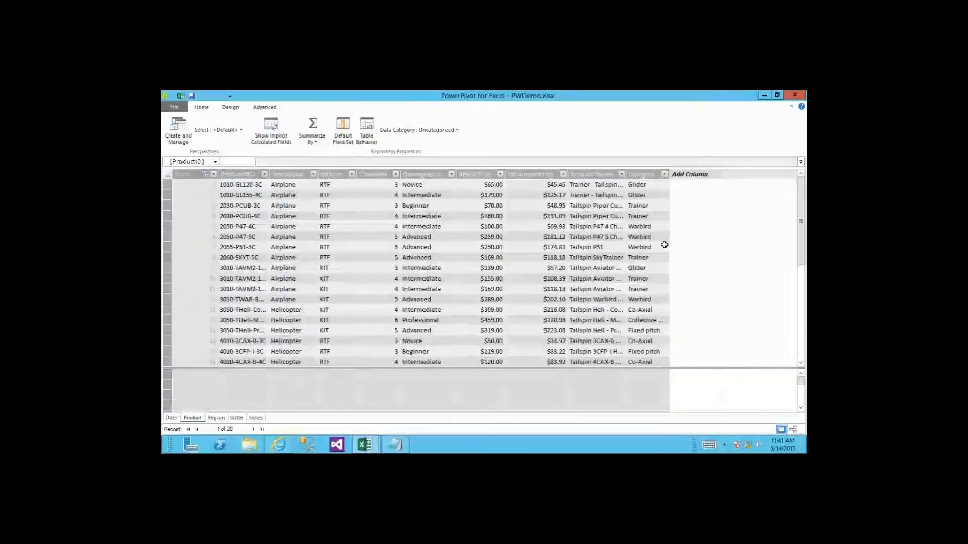
Step: Remove 5.jpg from the image address in Internet Explorer to load the image folder
{"action": "left_click", "coordinate": [274, 446]}
{"action": "left_click", "coordinate": [296, 106]}
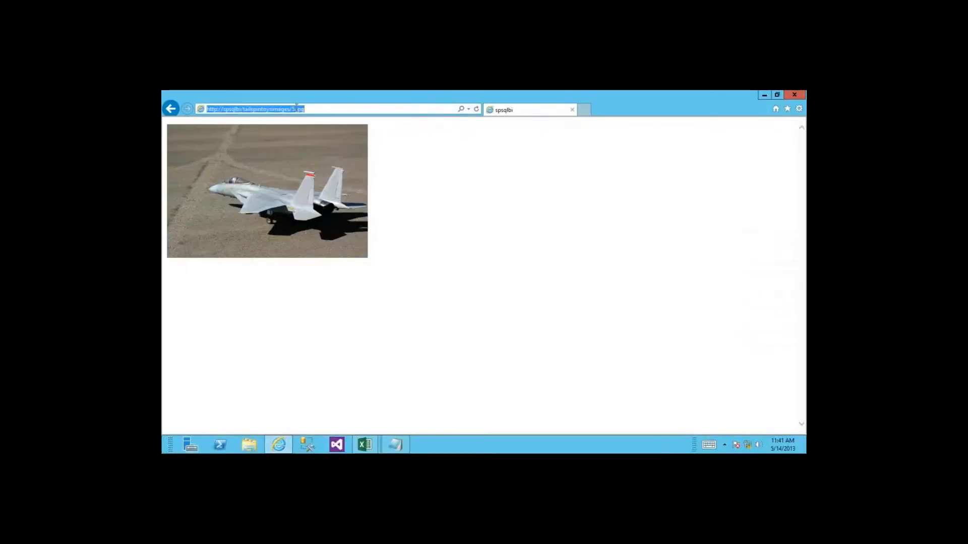
{"action": "left_click_drag", "start_coordinate": [292, 109], "coordinate": [441, 125]}
{"action": "key", "text": "BackSpace"}
{"action": "key", "text": "Return"}
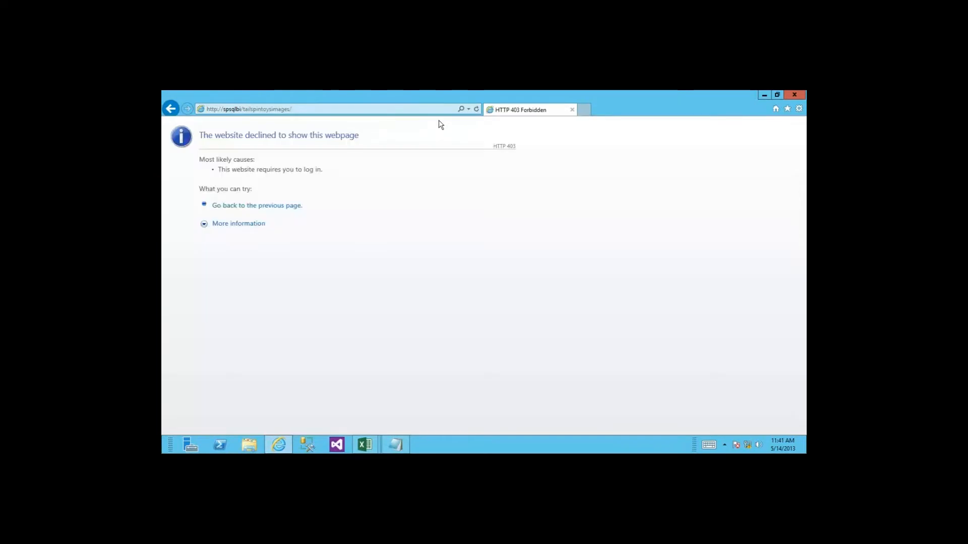
{"action": "left_click", "coordinate": [343, 106]}
{"action": "left_click", "coordinate": [331, 108]}
{"action": "key", "text": "BackSpace"}
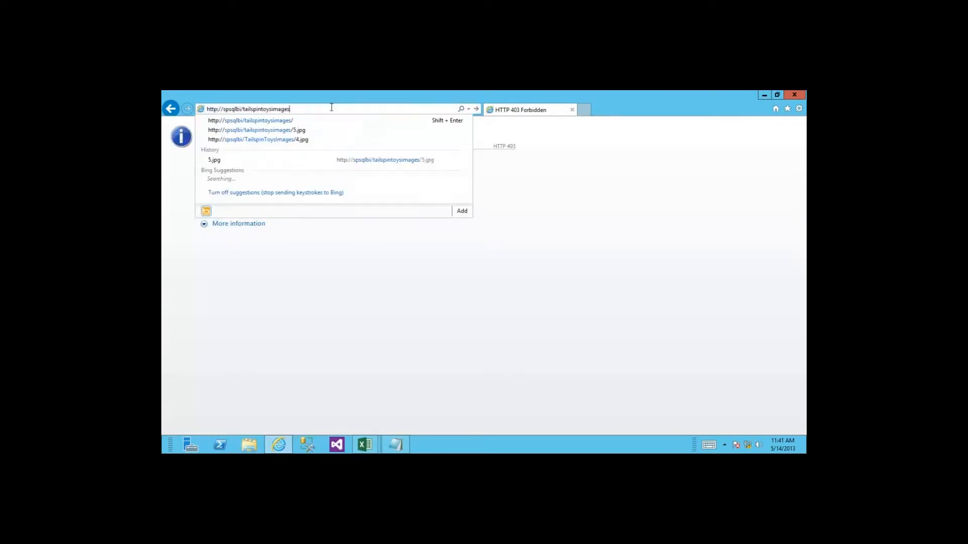
{"action": "key", "text": "BackSpace"}
{"action": "key", "text": "BackSpace"}
{"action": "key", "text": "BackSpace"}
{"action": "key", "text": "BackSpace"}
{"action": "key", "text": "BackSpace"}
{"action": "key", "text": "BackSpace"}
{"action": "key", "text": "BackSpace"}
{"action": "key", "text": "BackSpace"}
{"action": "key", "text": "BackSpace"}
{"action": "key", "text": "BackSpace"}
{"action": "key", "text": "BackSpace"}
{"action": "key", "text": "BackSpace"}
{"action": "key", "text": "BackSpace"}
{"action": "key", "text": "BackSpace"}
{"action": "key", "text": "BackSpace"}
{"action": "key", "text": "BackSpace"}
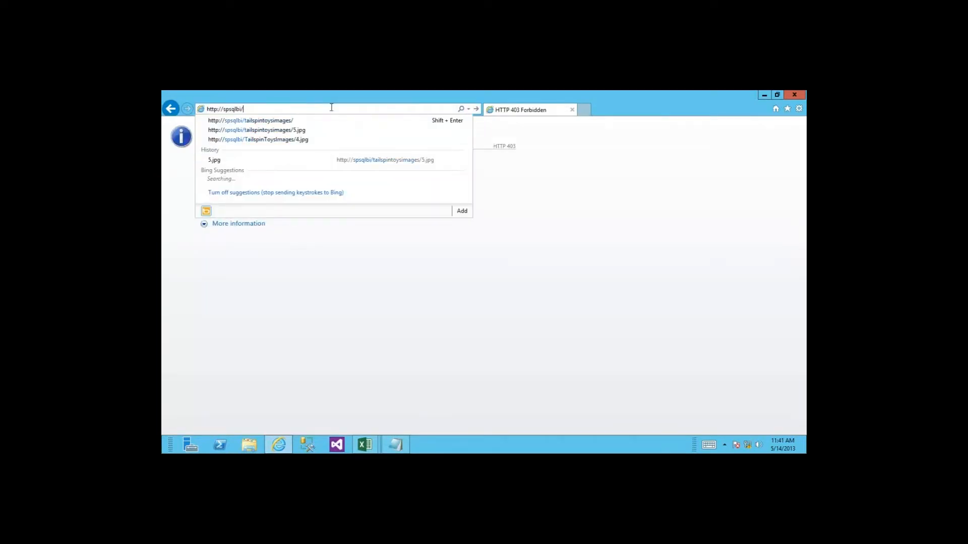
{"action": "key", "text": "Return"}
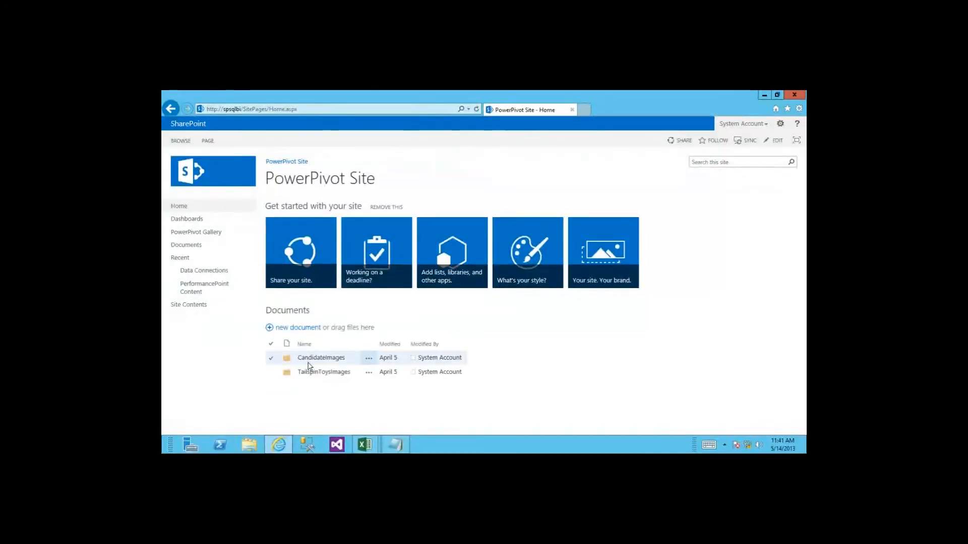
{"action": "left_click", "coordinate": [316, 372]}
{"action": "scroll", "coordinate": [345, 360], "scroll_direction": "down", "scroll_amount": 1}
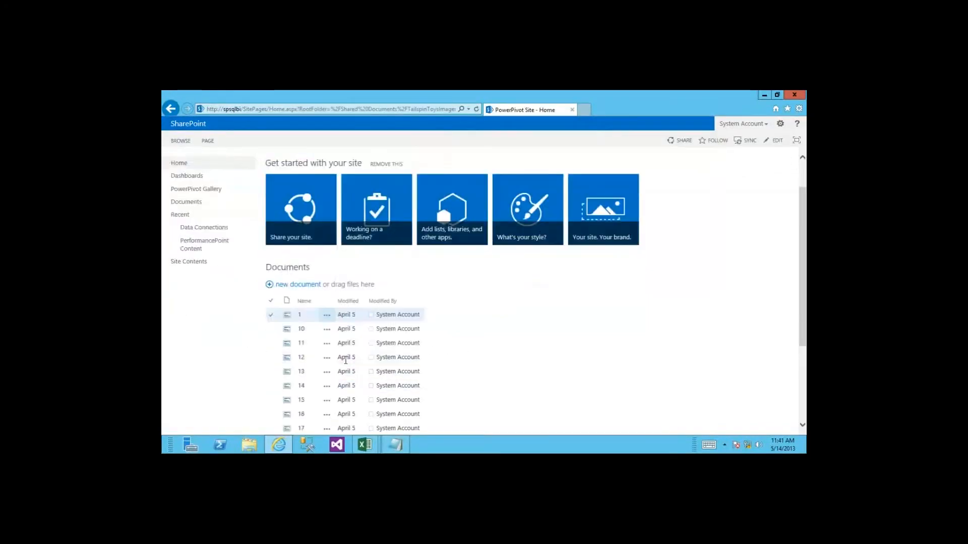
{"action": "scroll", "coordinate": [345, 360], "scroll_direction": "down", "scroll_amount": 2}
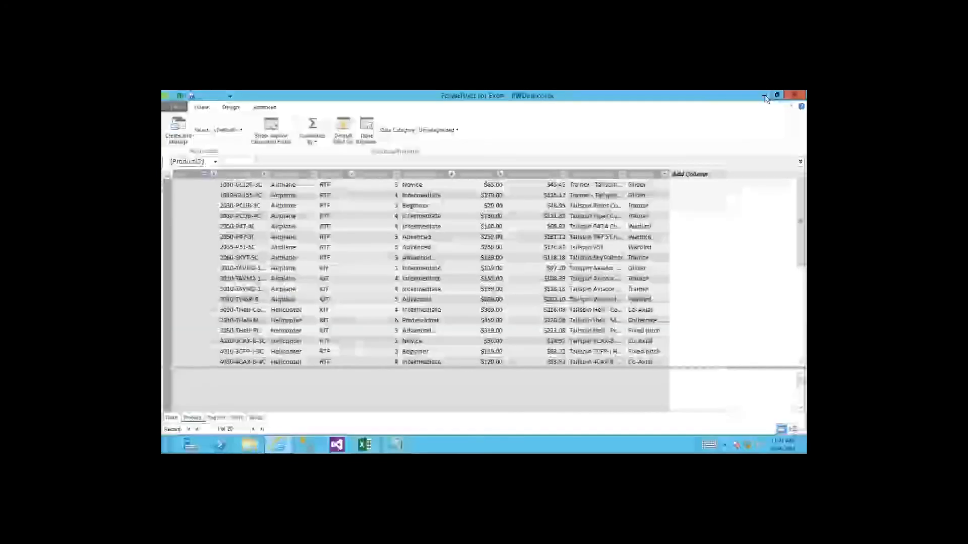
Step: Compare the Product table's ProductID values with the numbered image files in SharePoint
{"action": "left_click", "coordinate": [764, 96]}
{"action": "left_click_drag", "start_coordinate": [206, 194], "coordinate": [205, 300]}
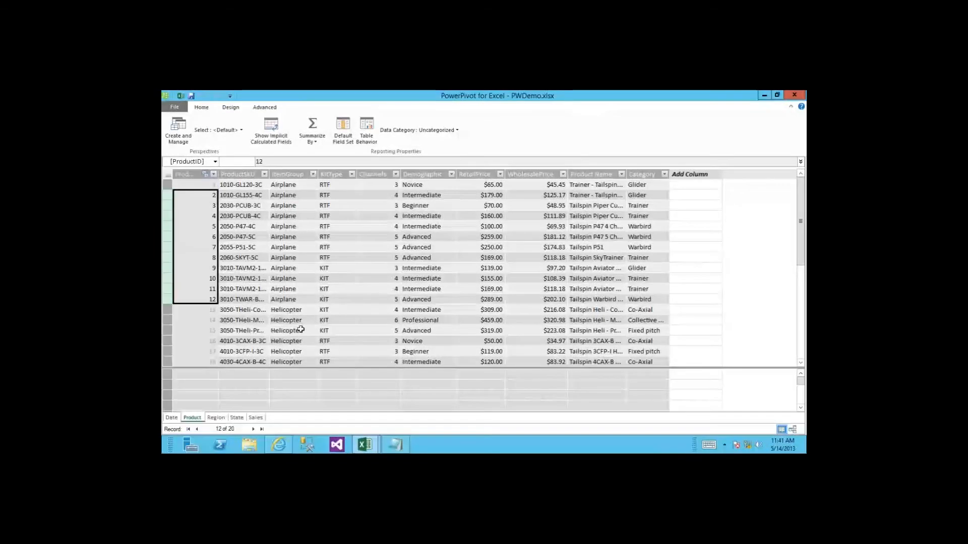
{"action": "left_click", "coordinate": [209, 198]}
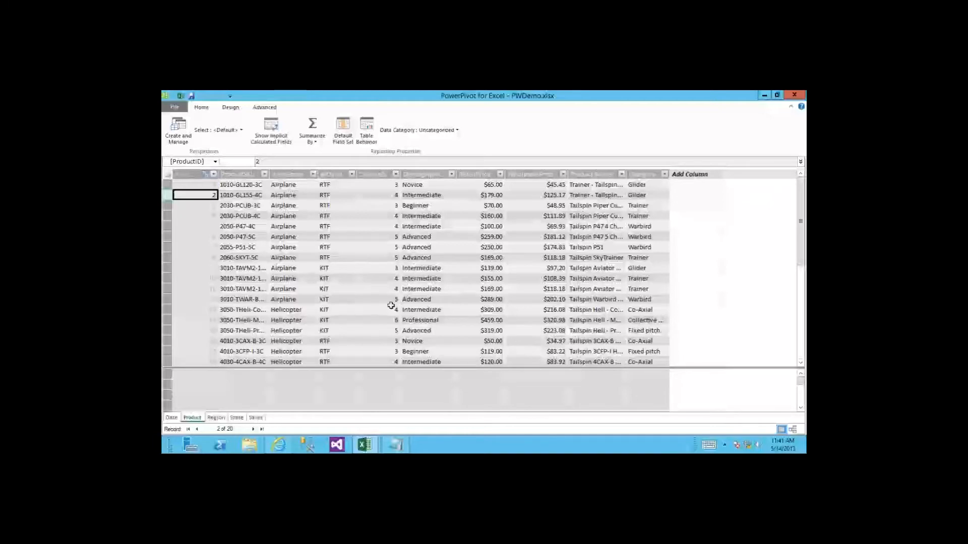
{"action": "left_click", "coordinate": [279, 444]}
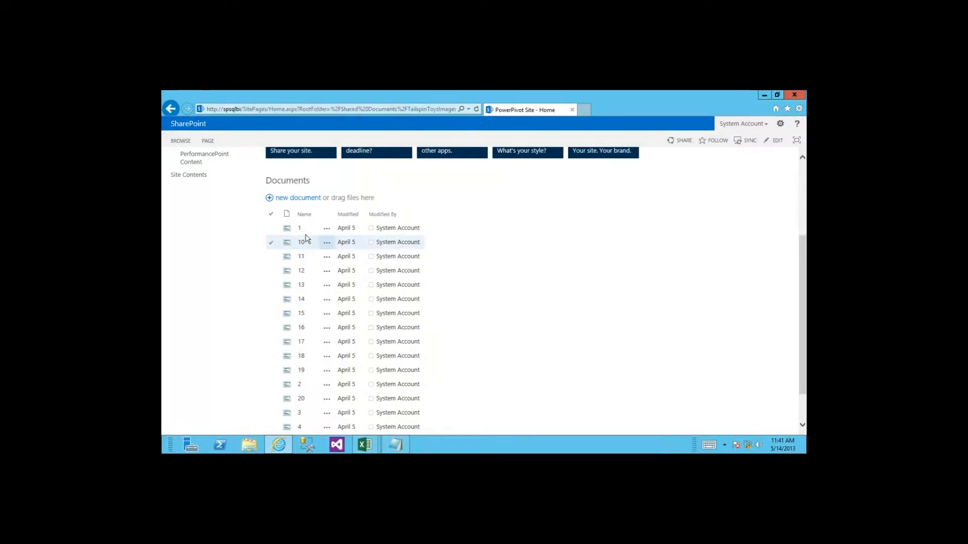
{"action": "left_click", "coordinate": [765, 94]}
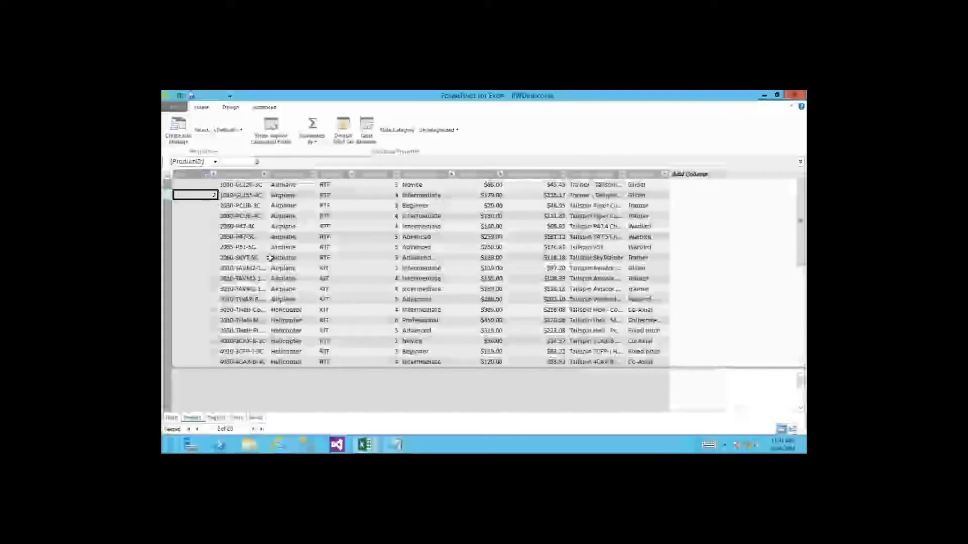
{"action": "left_click", "coordinate": [396, 445]}
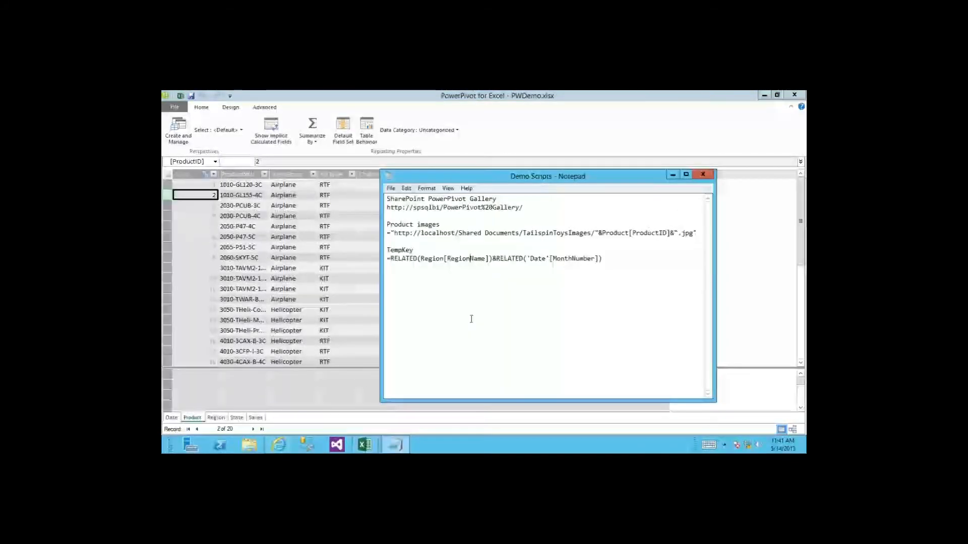
{"action": "left_click_drag", "start_coordinate": [701, 237], "coordinate": [381, 234]}
{"action": "key", "text": "ctrl+c"}
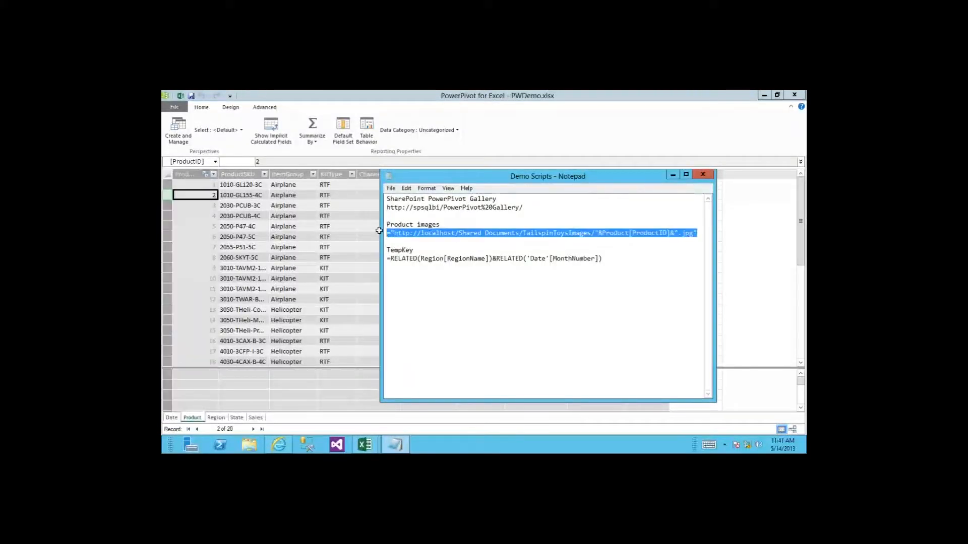
{"action": "key", "text": "alt+Tab"}
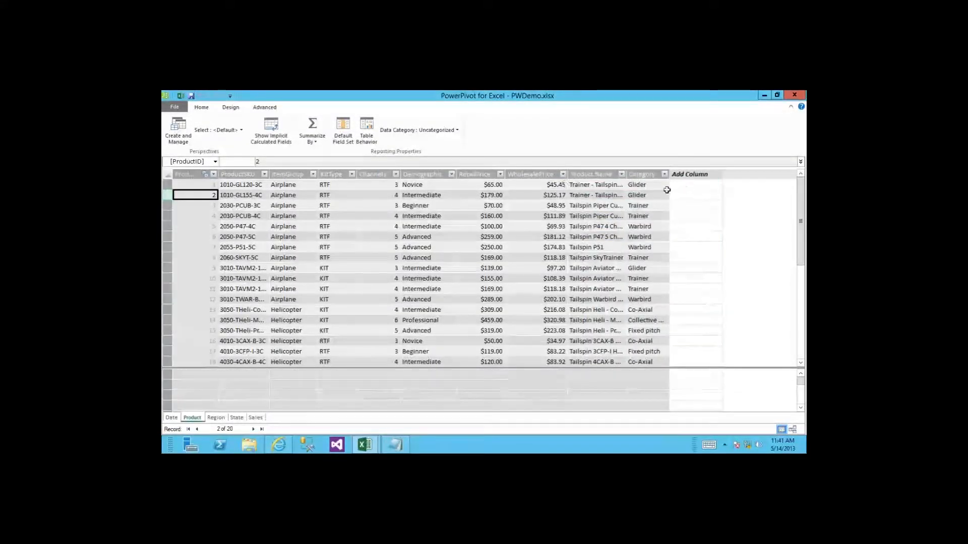
{"action": "left_click", "coordinate": [202, 108]}
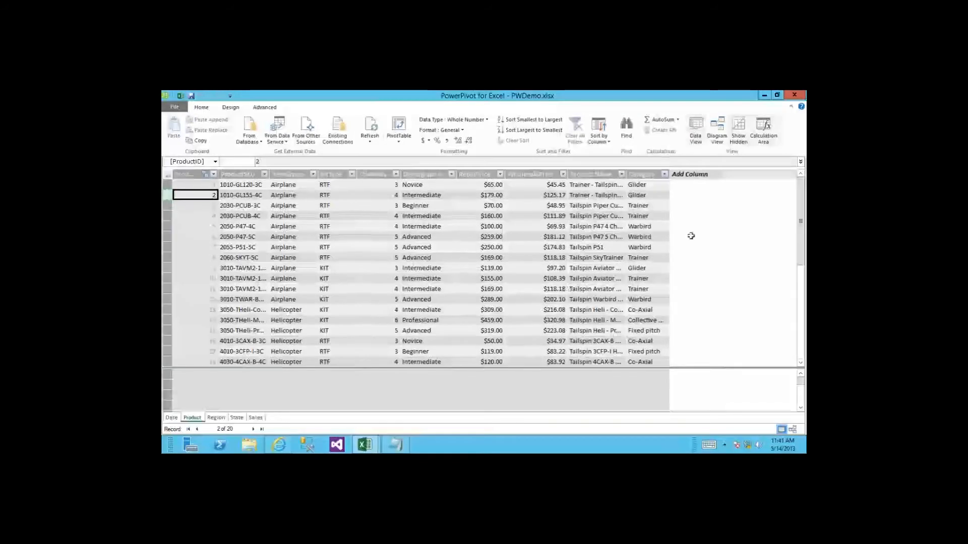
{"action": "left_click", "coordinate": [687, 174]}
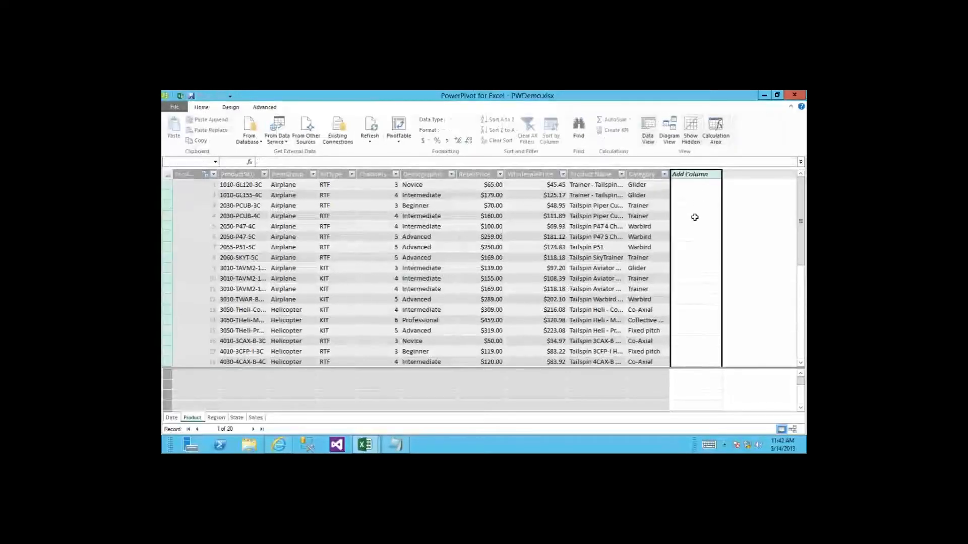
{"action": "left_click", "coordinate": [619, 161]}
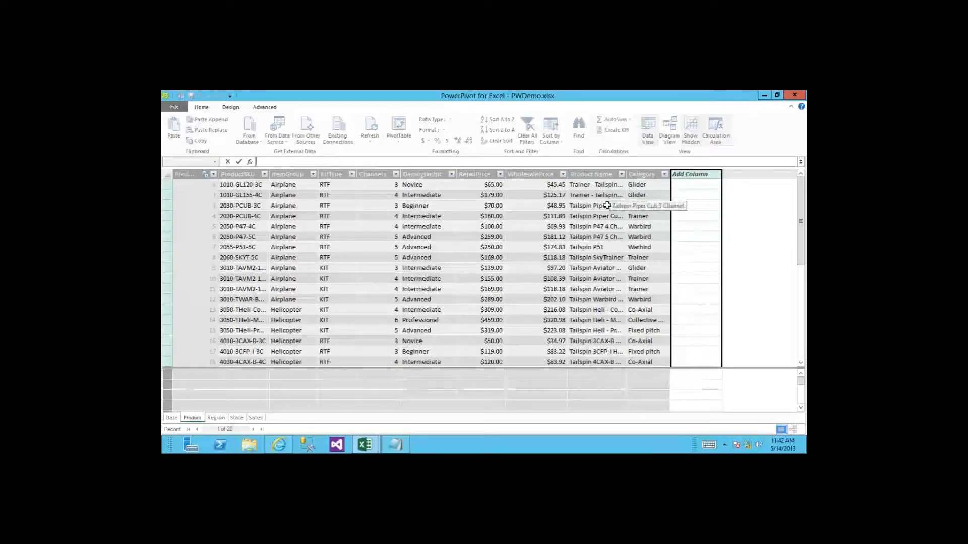
{"action": "key", "text": "ctrl+v"}
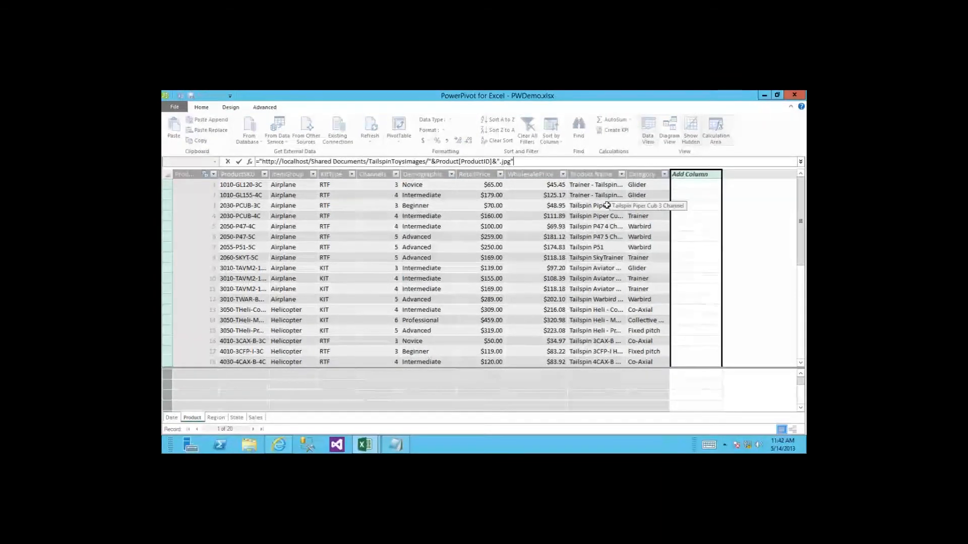
{"action": "key", "text": "Return"}
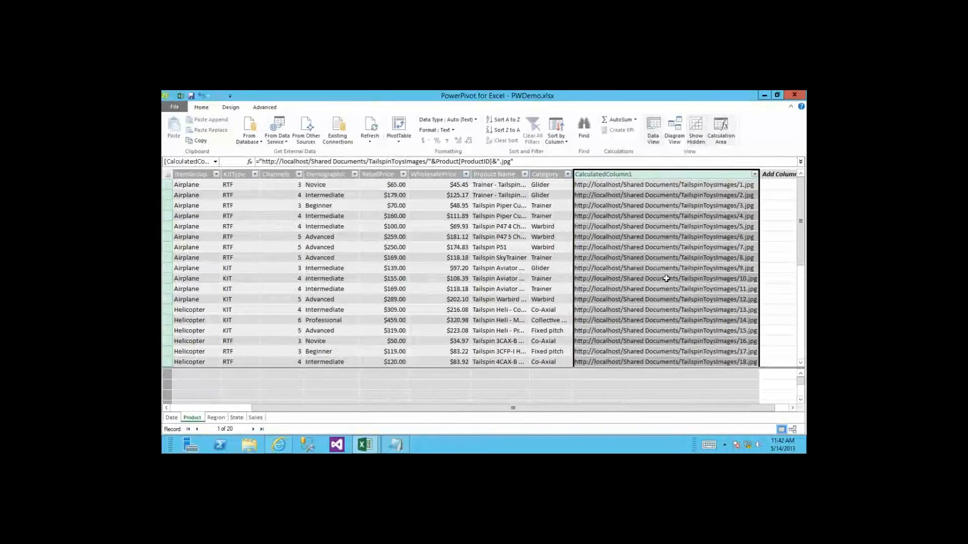
{"action": "left_click", "coordinate": [656, 227]}
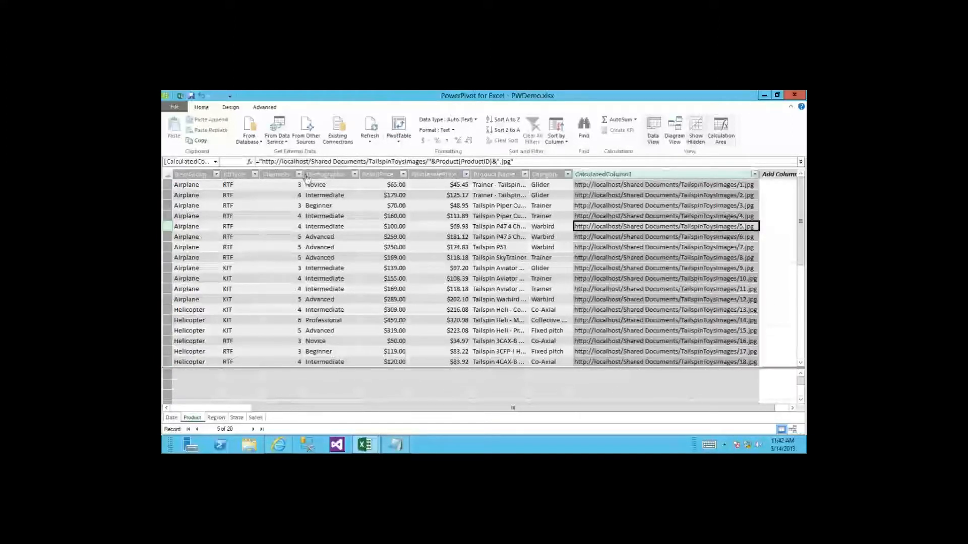
Step: Narrow the Channels column and scroll the grid back to the left
{"action": "left_click_drag", "start_coordinate": [304, 175], "coordinate": [276, 176]}
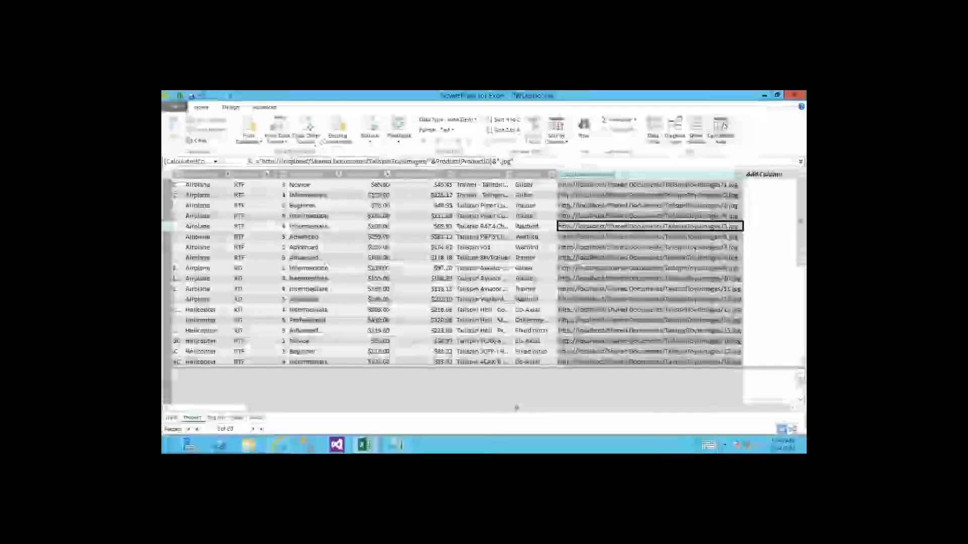
{"action": "left_click_drag", "start_coordinate": [471, 408], "coordinate": [439, 408]}
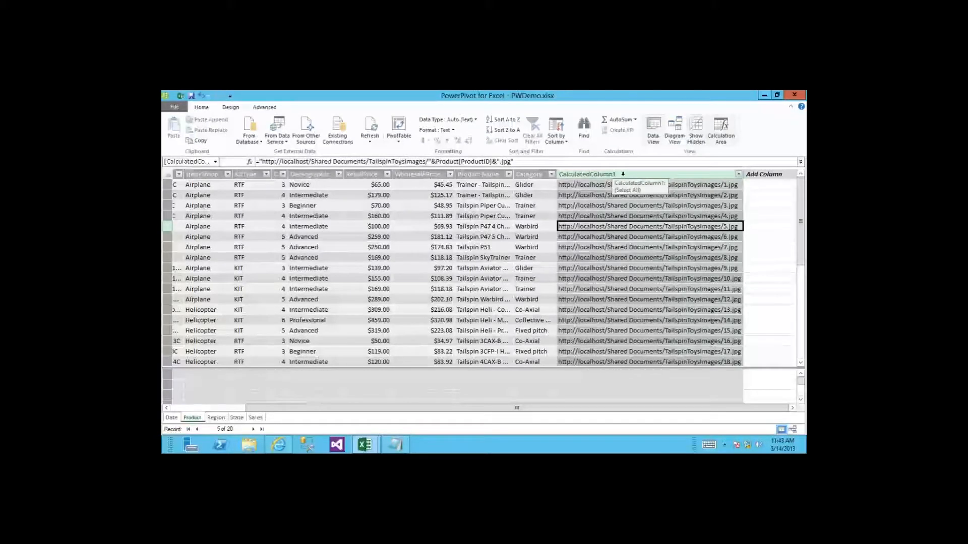
Step: Rename CalculatedColumn1 to 'Image' and save the workbook
{"action": "right_click", "coordinate": [624, 174]}
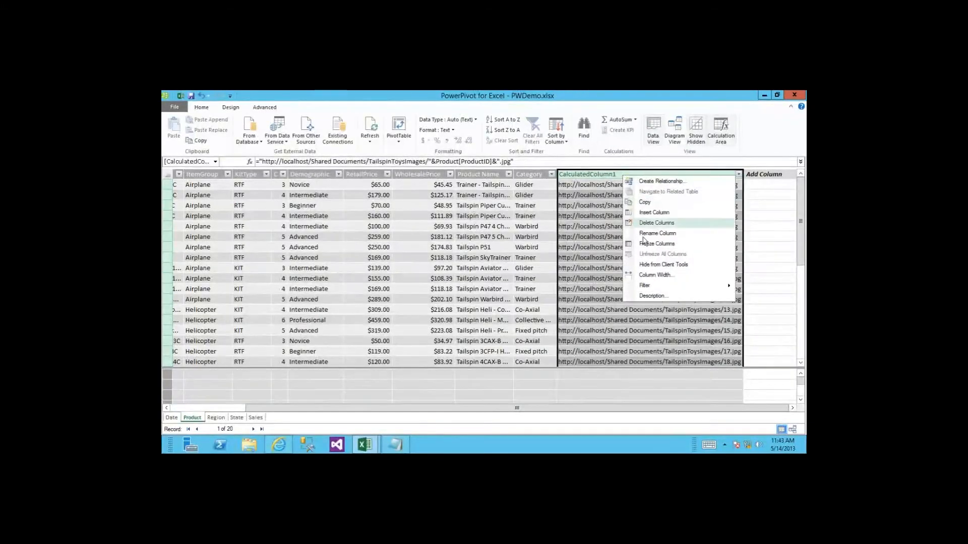
{"action": "left_click", "coordinate": [653, 234]}
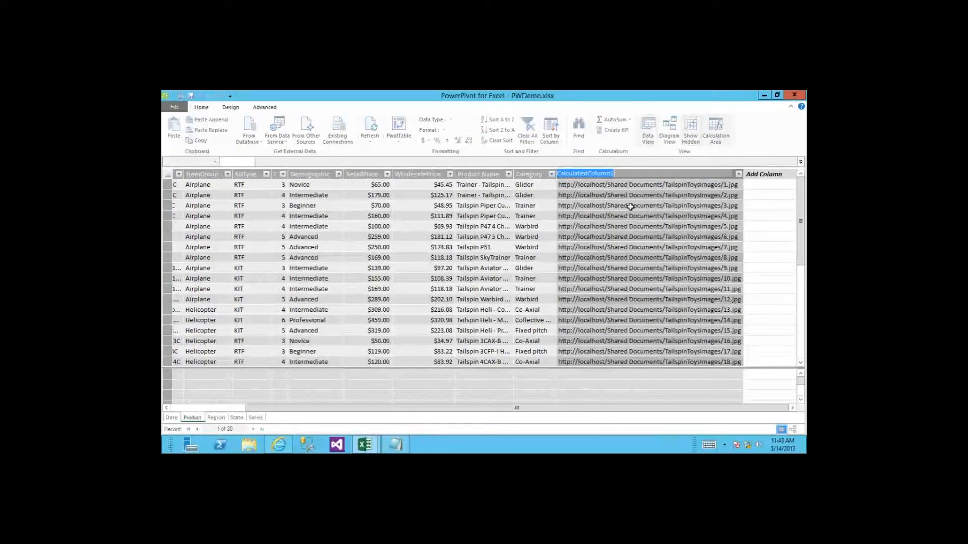
{"action": "type", "text": "Imag"}
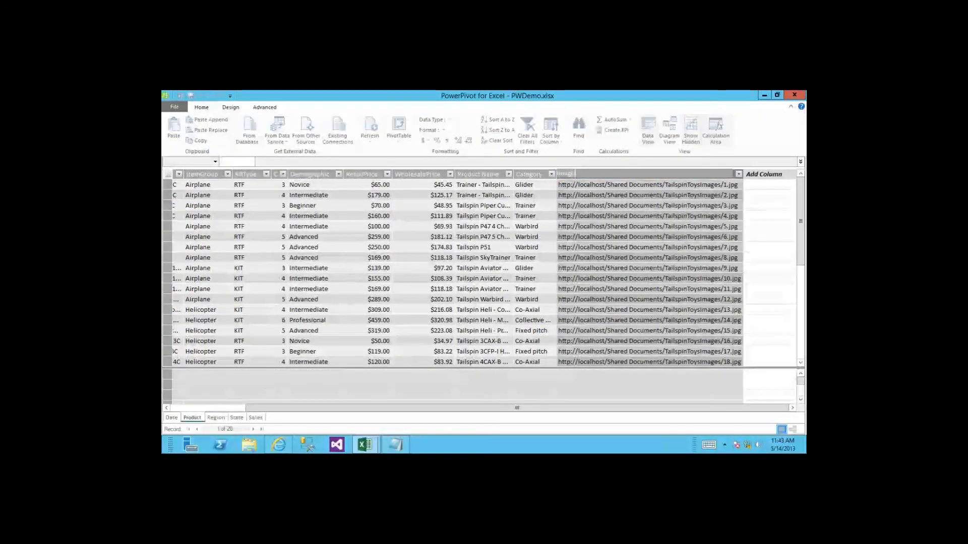
{"action": "type", "text": "e"}
{"action": "key", "text": "Return"}
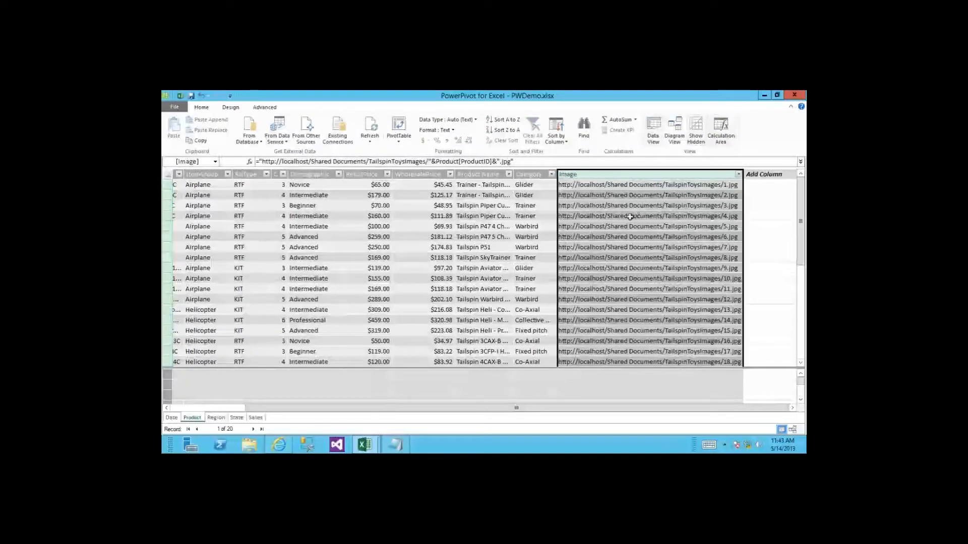
{"action": "left_click", "coordinate": [190, 96]}
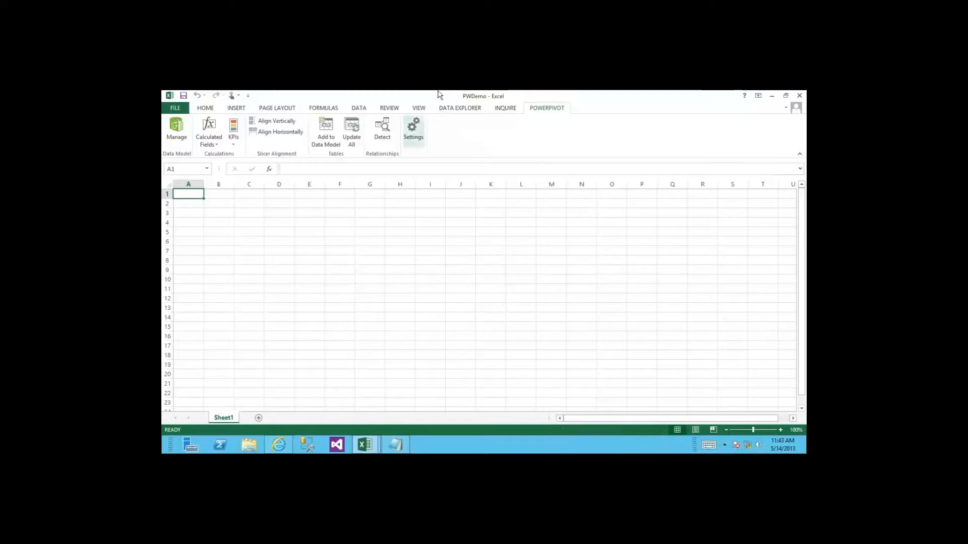
Step: Open the PWPowerView report from the gallery in editing mode
{"action": "mouse_move", "coordinate": [555, 91]}
{"action": "left_click", "coordinate": [594, 96]}
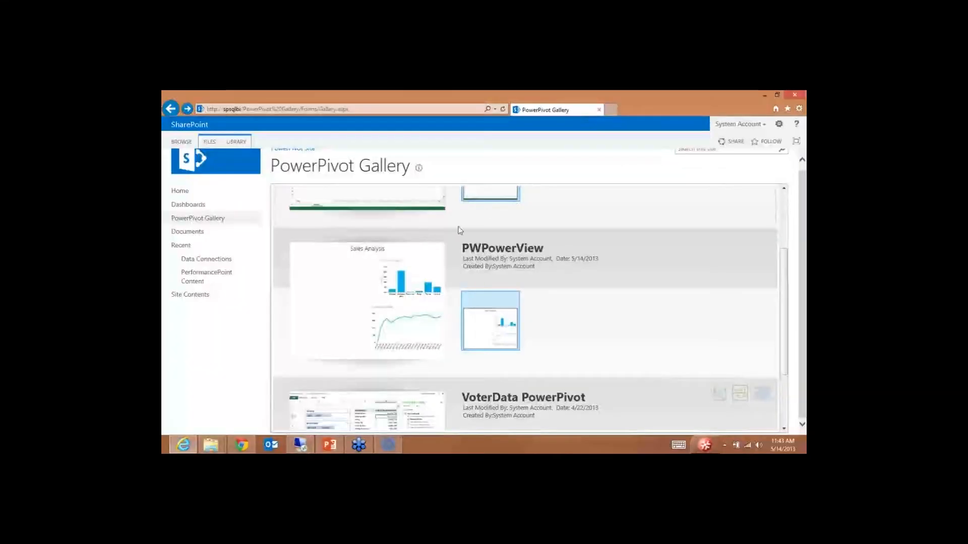
{"action": "left_click", "coordinate": [396, 332]}
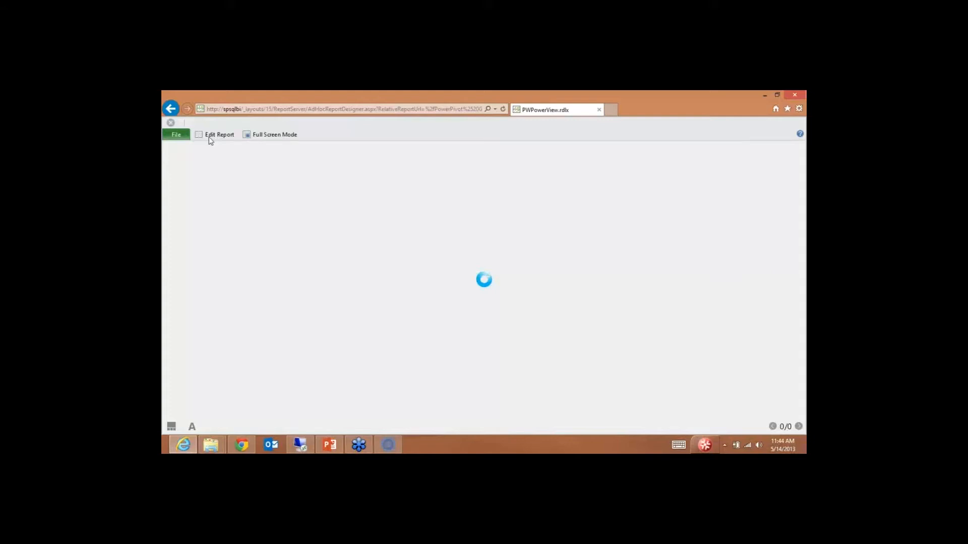
{"action": "left_click", "coordinate": [211, 136]}
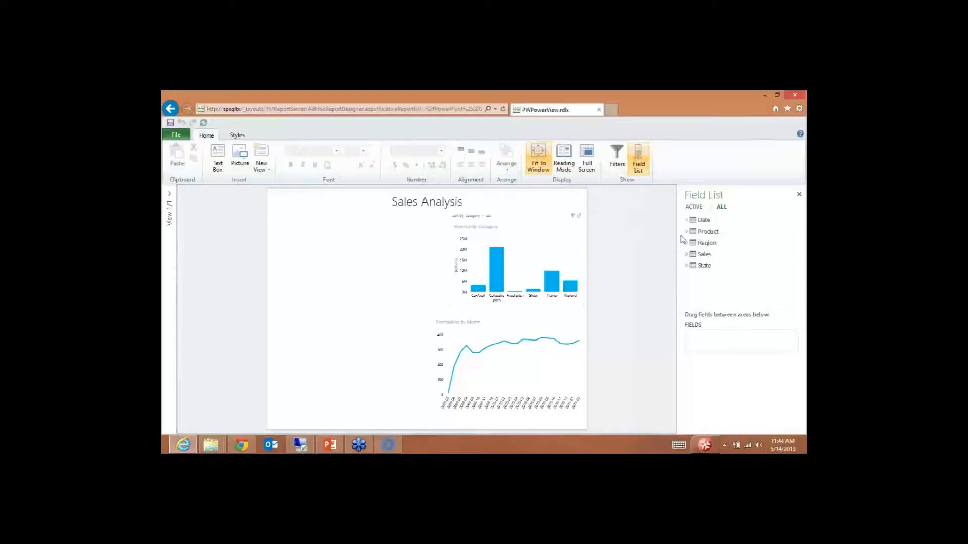
Step: Add the Product Image field as a table and enlarge it to show the URLs
{"action": "left_click", "coordinate": [687, 233]}
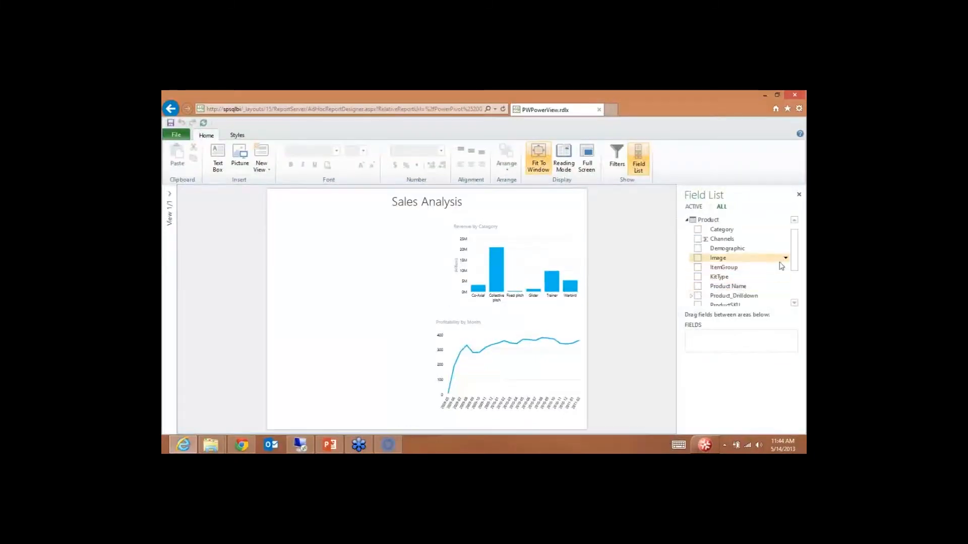
{"action": "left_click_drag", "start_coordinate": [797, 263], "coordinate": [796, 276]}
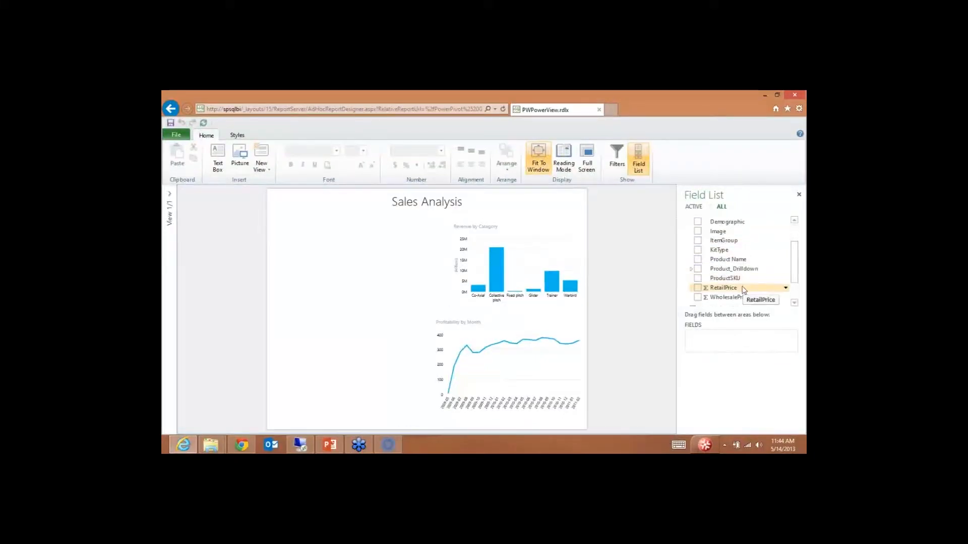
{"action": "left_click", "coordinate": [697, 231]}
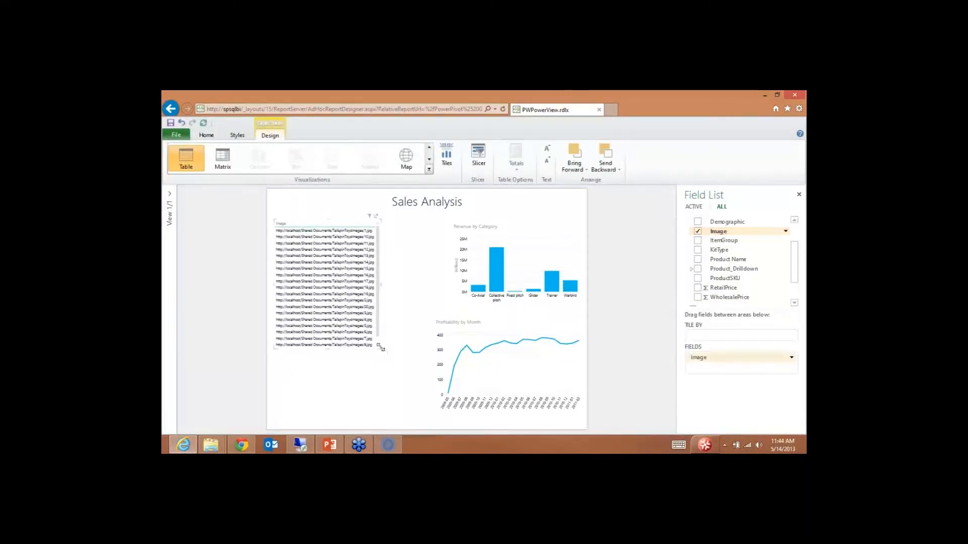
{"action": "left_click_drag", "start_coordinate": [380, 349], "coordinate": [414, 373]}
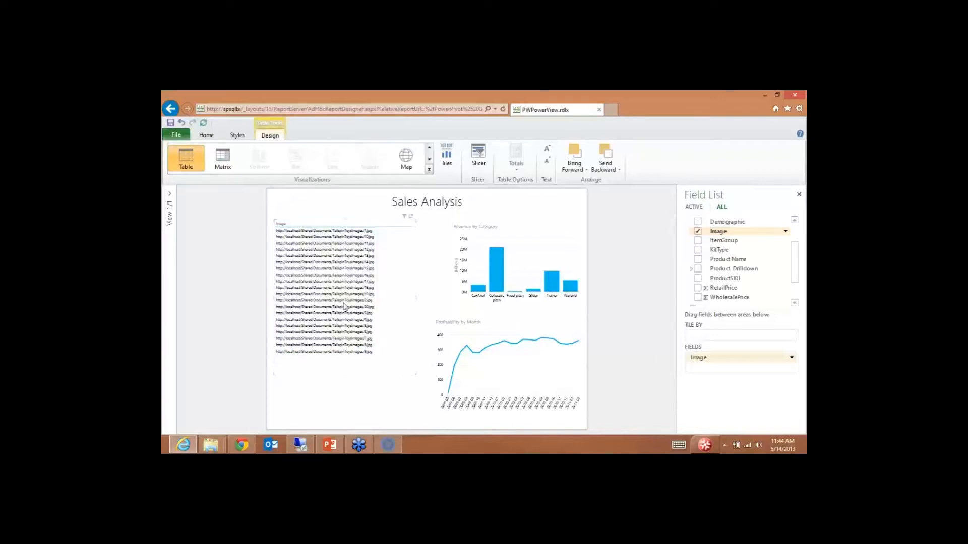
{"action": "left_click", "coordinate": [344, 373]}
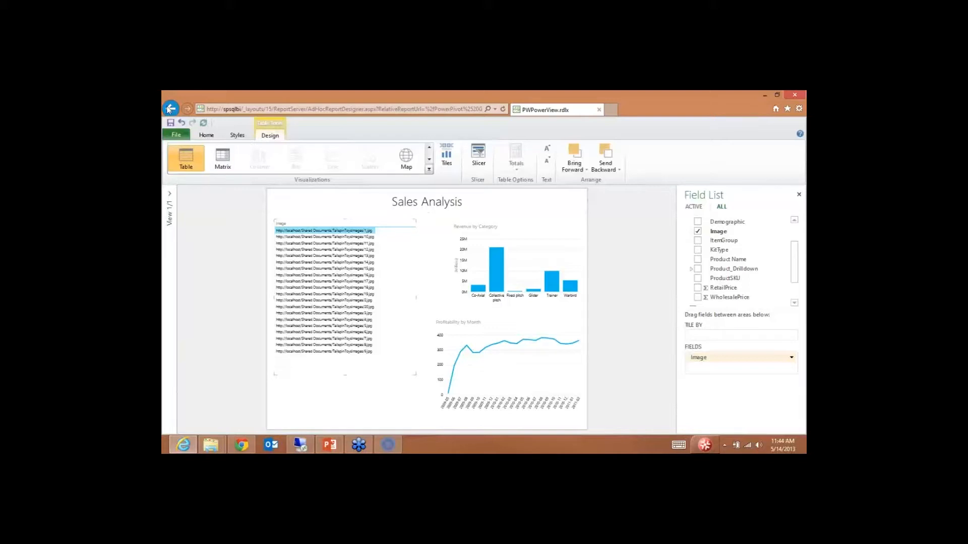
Step: Leave the report without saving and return to Excel
{"action": "left_click", "coordinate": [495, 106]}
{"action": "left_click", "coordinate": [477, 276]}
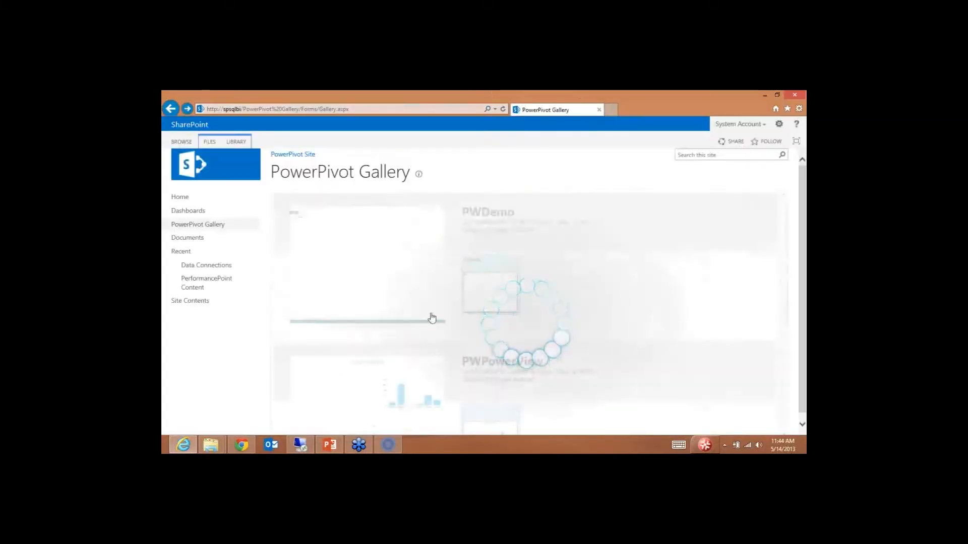
{"action": "left_click", "coordinate": [302, 444]}
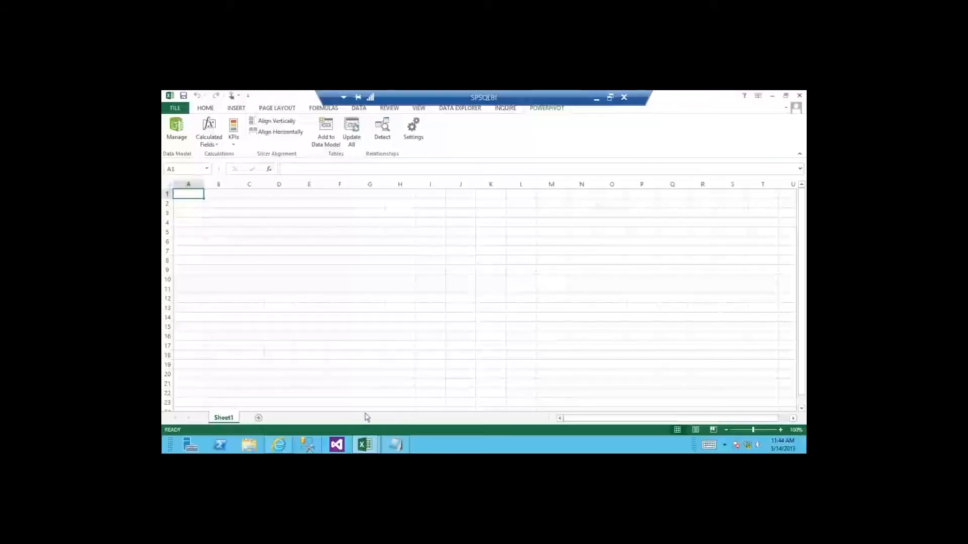
Step: Set the Image column's Data Category to Image URL, then bring up Product's Table Behavior
{"action": "mouse_move", "coordinate": [365, 444]}
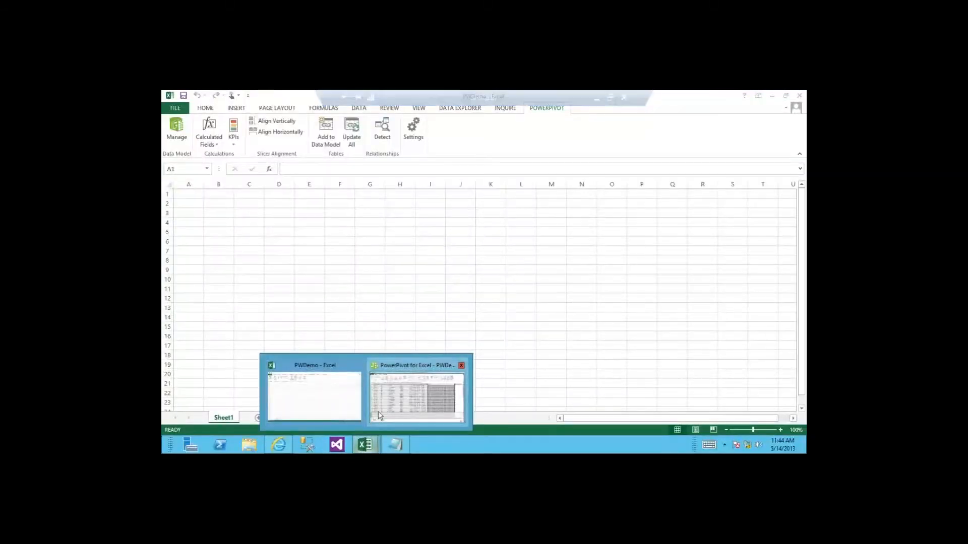
{"action": "left_click", "coordinate": [381, 417]}
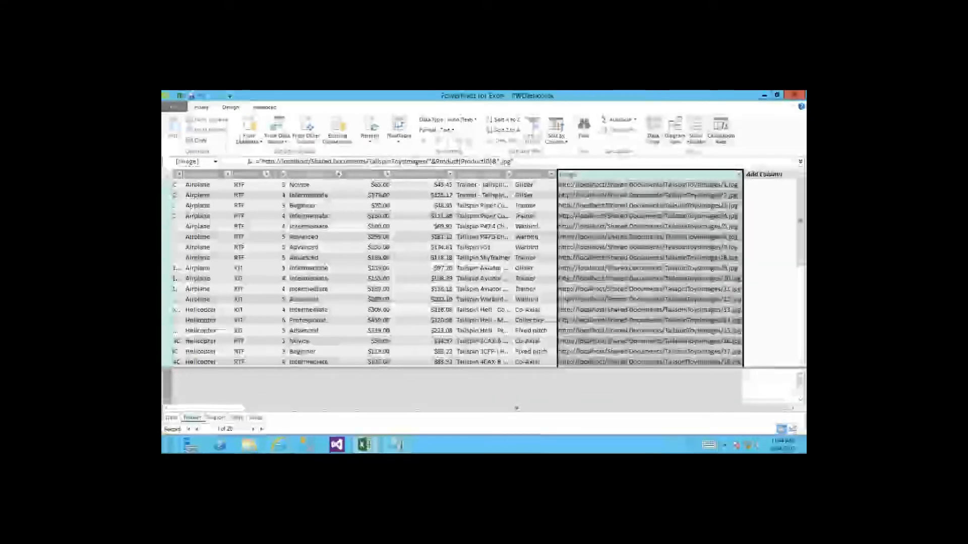
{"action": "left_click", "coordinate": [264, 108]}
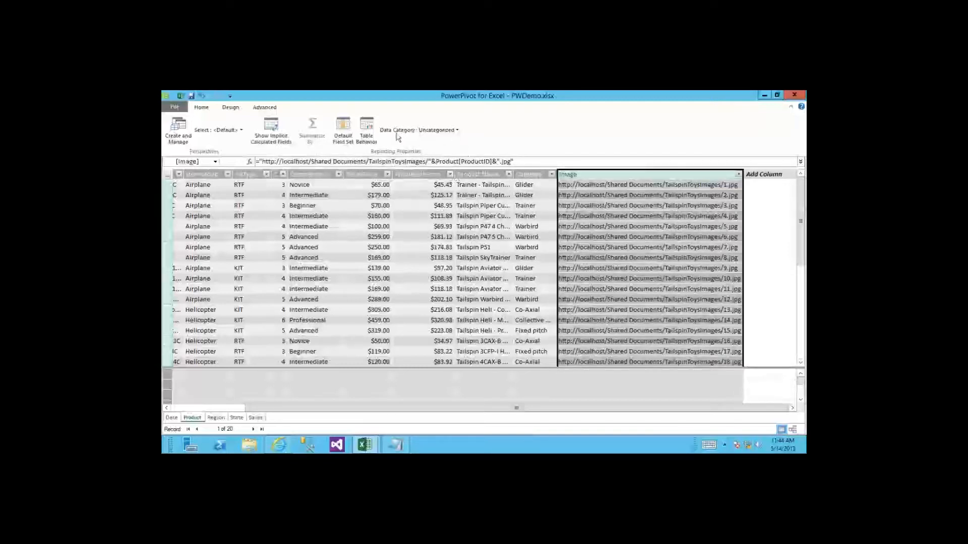
{"action": "left_click", "coordinate": [456, 131]}
{"action": "scroll", "coordinate": [450, 166], "scroll_direction": "down", "scroll_amount": 1}
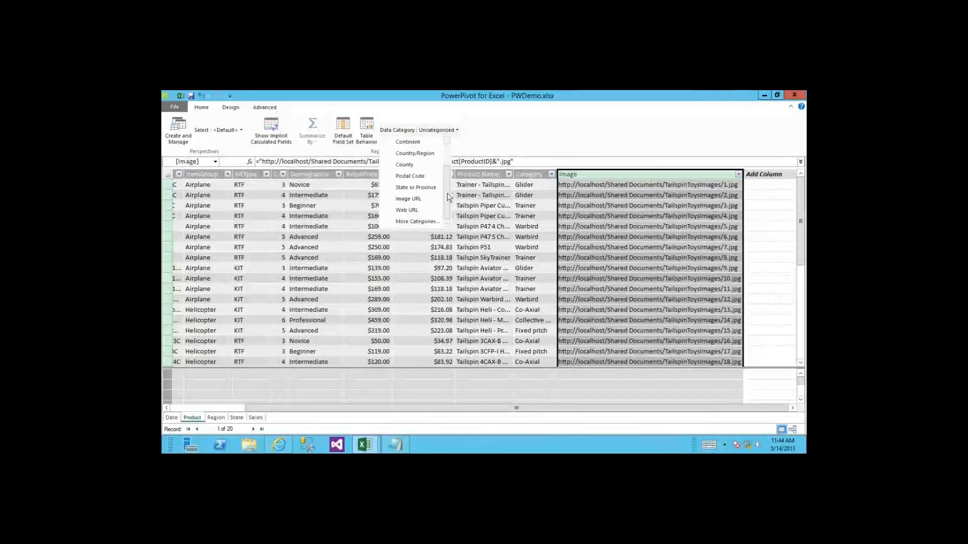
{"action": "left_click", "coordinate": [423, 200]}
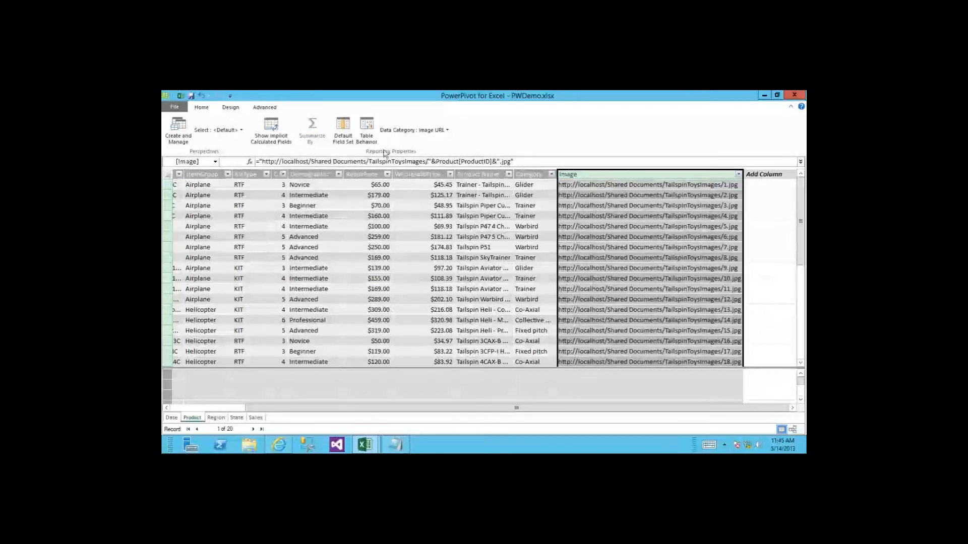
{"action": "left_click", "coordinate": [364, 127]}
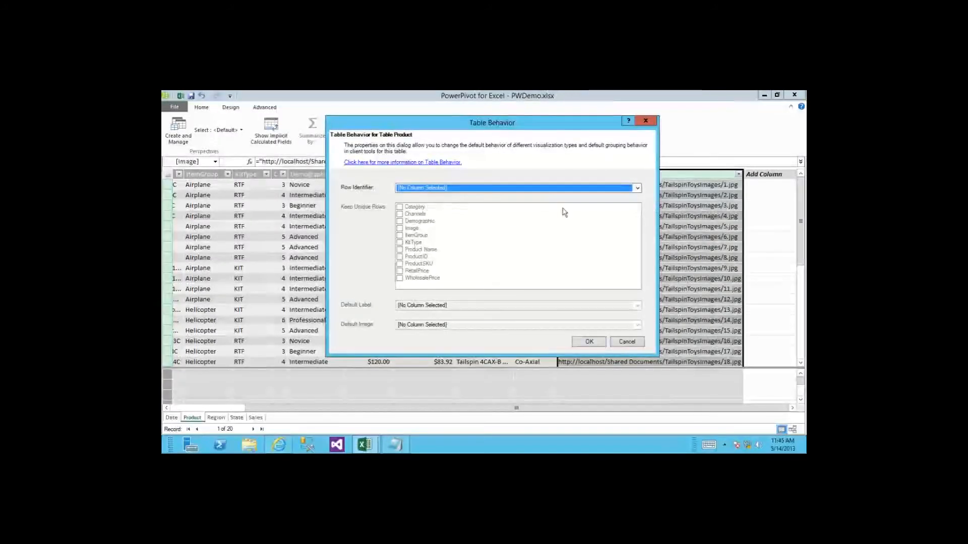
Step: Choose ProductID from the Row Identifier dropdown in Table Behavior
{"action": "left_click", "coordinate": [638, 189]}
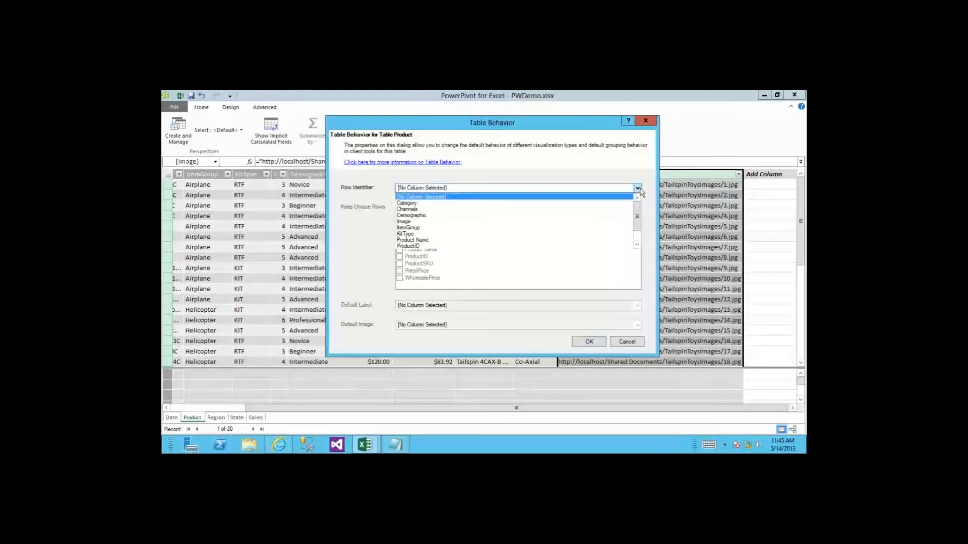
{"action": "left_click", "coordinate": [457, 247]}
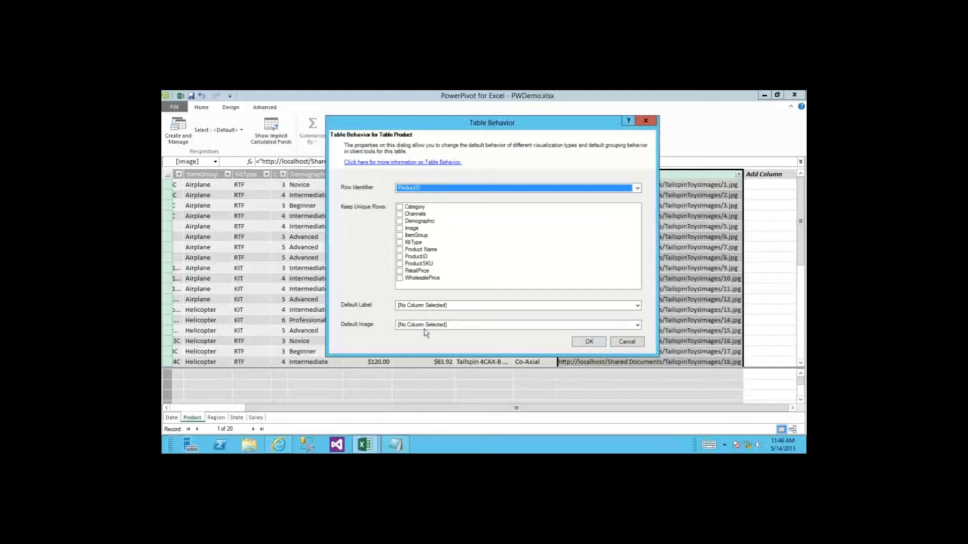
Step: Set Product Name as the Product table's default label
{"action": "left_click", "coordinate": [637, 306]}
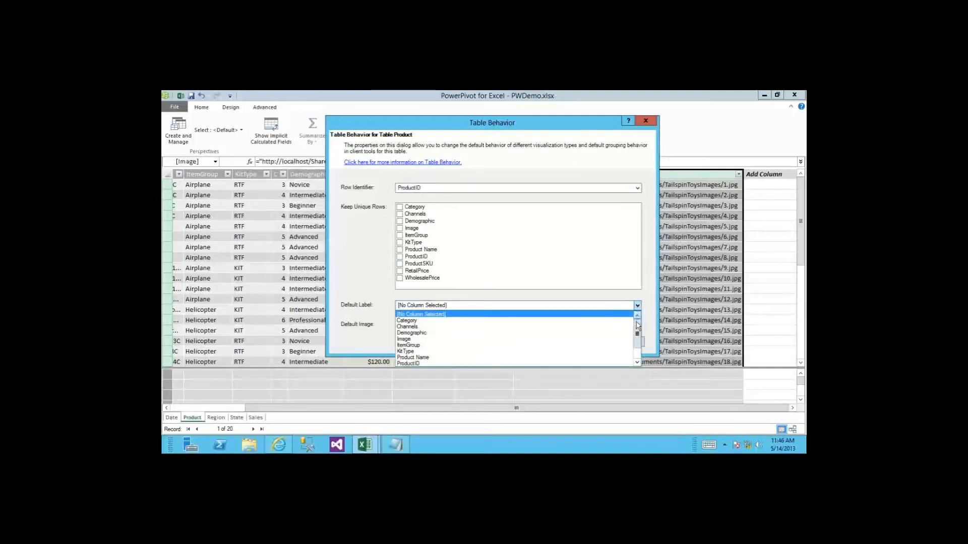
{"action": "left_click_drag", "start_coordinate": [638, 334], "coordinate": [638, 344]}
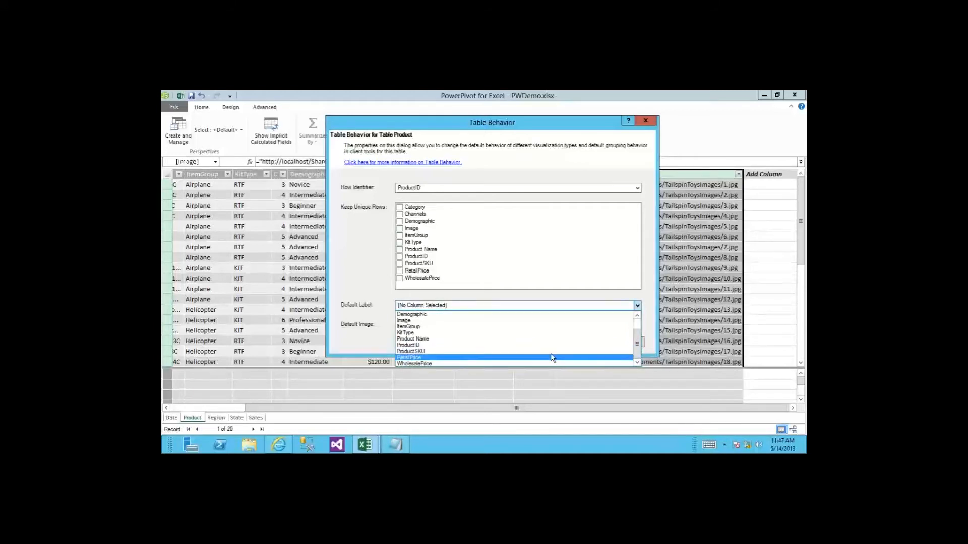
{"action": "left_click", "coordinate": [499, 338]}
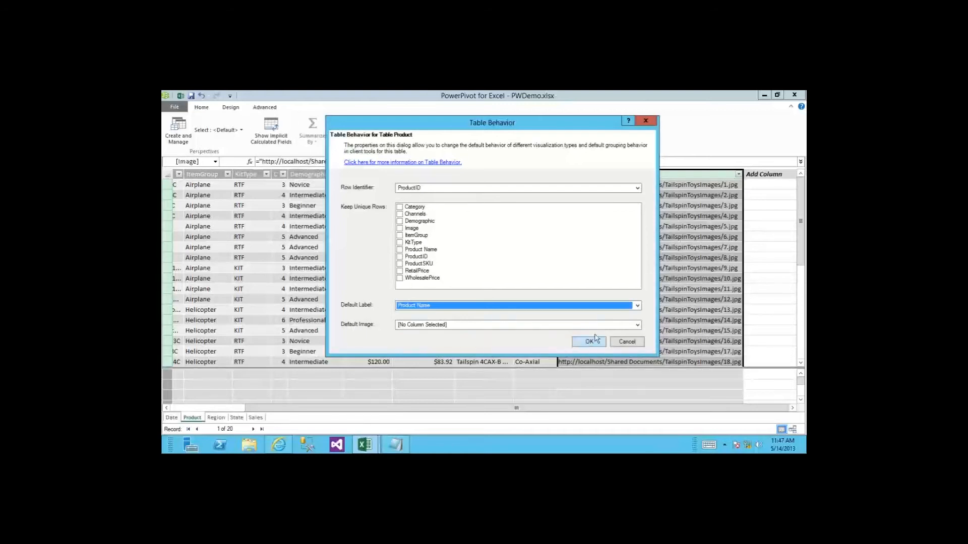
{"action": "left_click", "coordinate": [638, 326]}
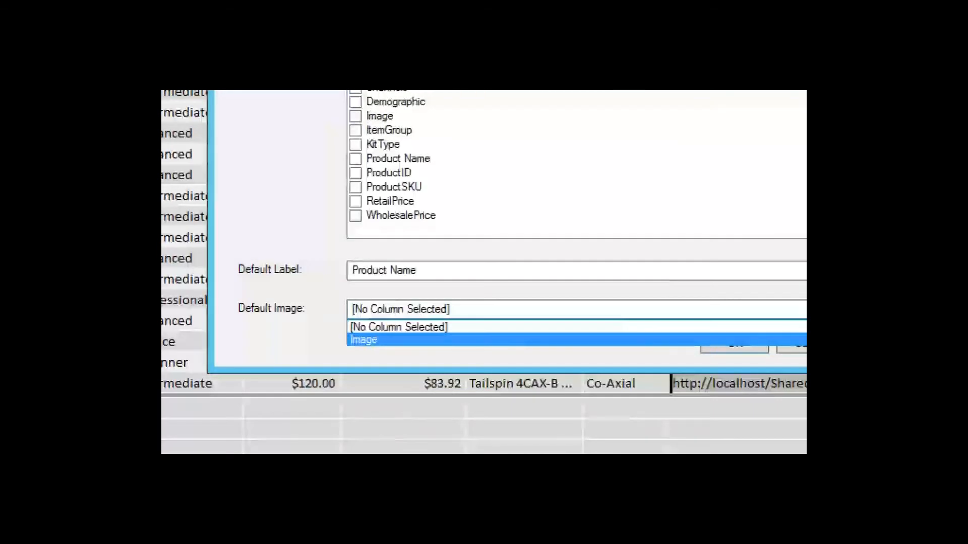
{"action": "key", "text": "Escape"}
Step: Set Image as the default image, confirm Table Behavior, and save the workbook
{"action": "left_click_drag", "start_coordinate": [460, 125], "coordinate": [411, 188]}
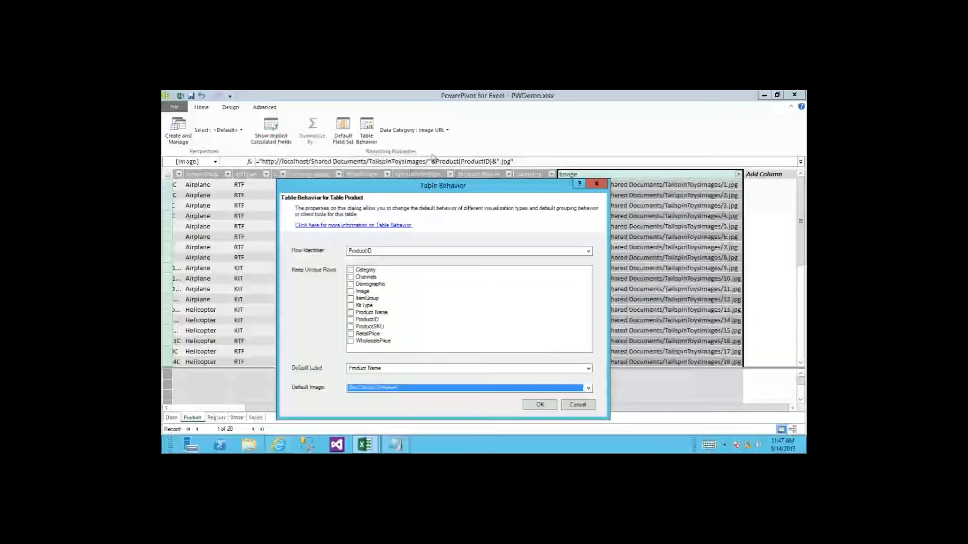
{"action": "left_click_drag", "start_coordinate": [433, 186], "coordinate": [449, 130]}
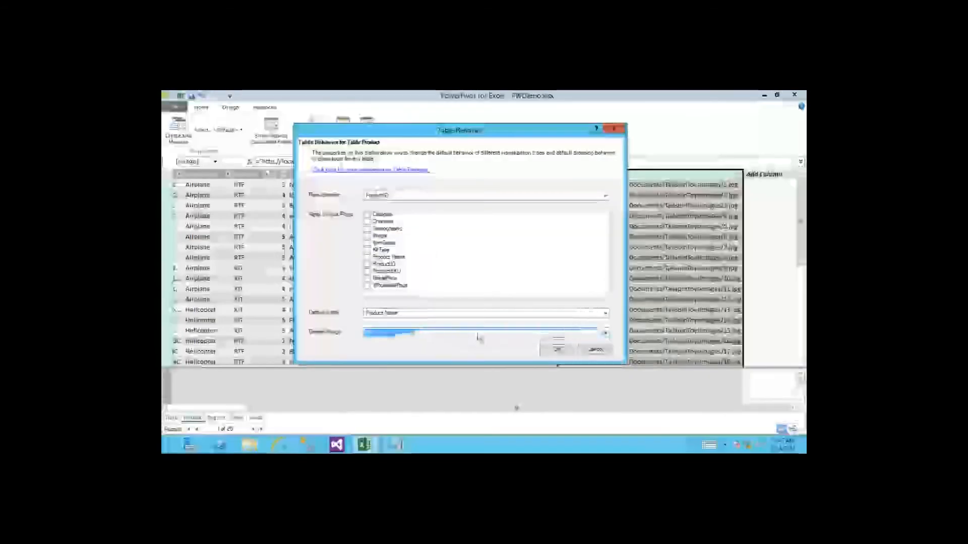
{"action": "left_click", "coordinate": [477, 335]}
{"action": "left_click", "coordinate": [422, 348]}
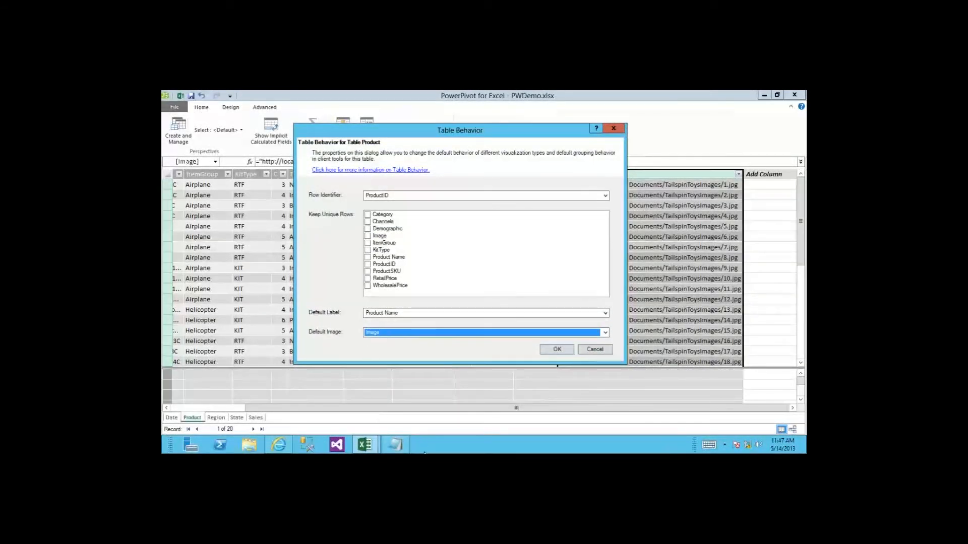
{"action": "left_click", "coordinate": [557, 348]}
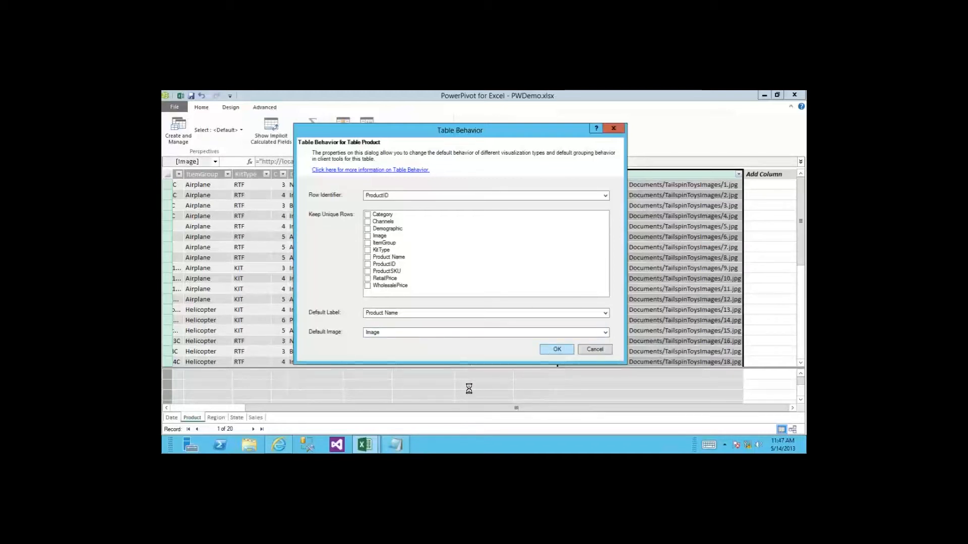
{"action": "left_click", "coordinate": [192, 96]}
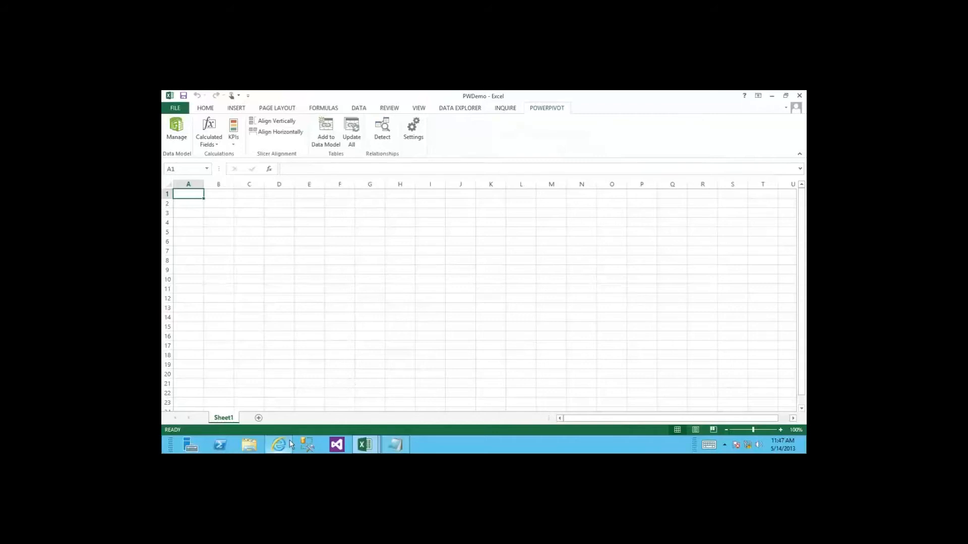
Step: Minimize the remote desktop session to reach the PowerPivot Gallery
{"action": "mouse_move", "coordinate": [529, 91]}
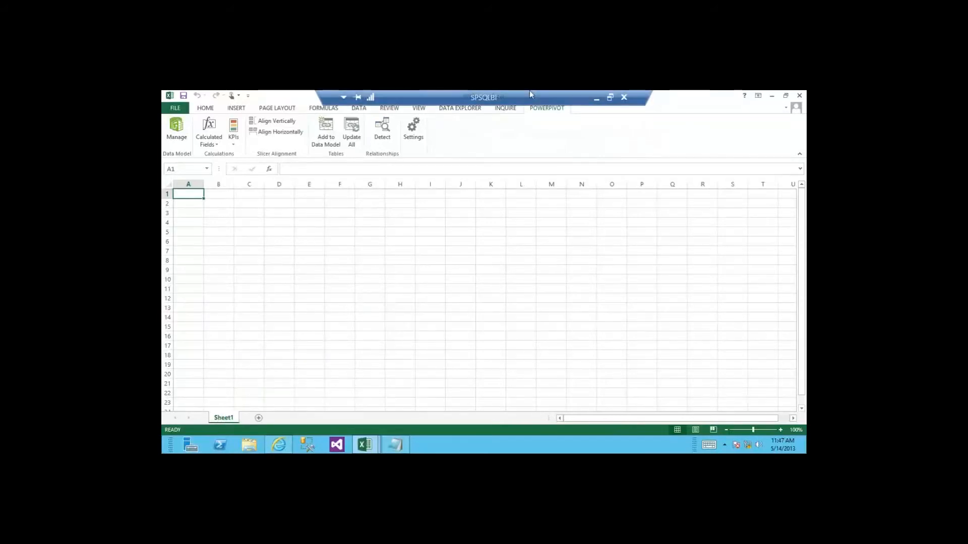
{"action": "left_click", "coordinate": [596, 99]}
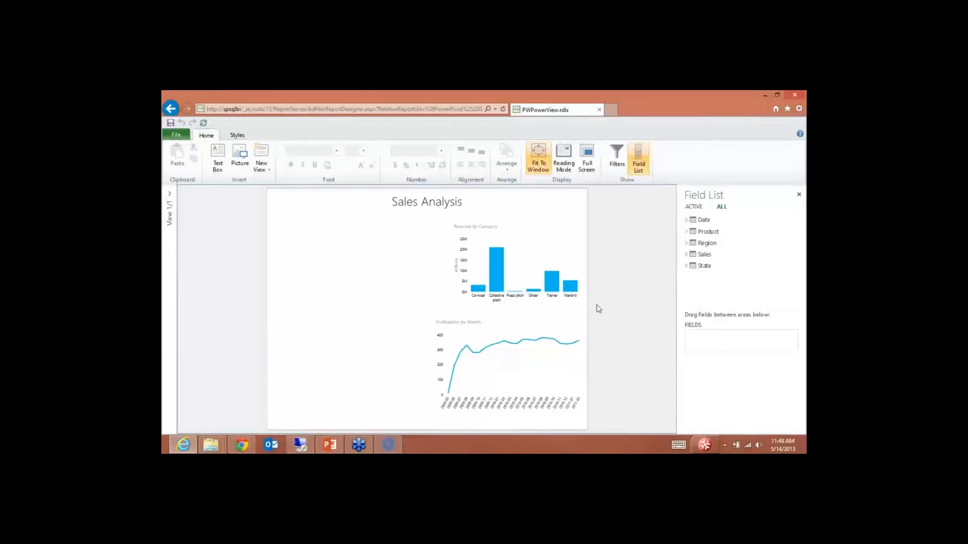
Step: Expand the Date and Sales tables in the Field List to view their fields
{"action": "left_click", "coordinate": [686, 220]}
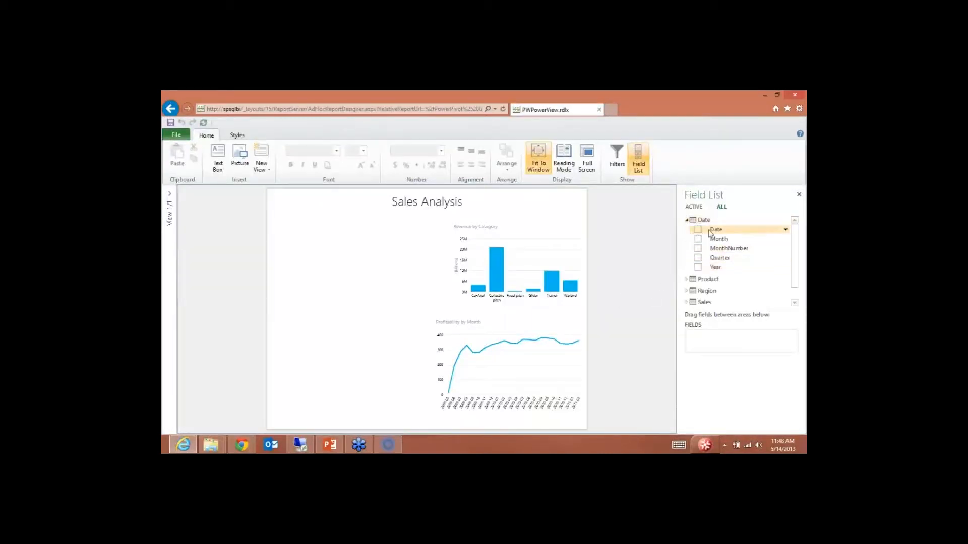
{"action": "scroll", "coordinate": [789, 252], "scroll_direction": "down", "scroll_amount": 1}
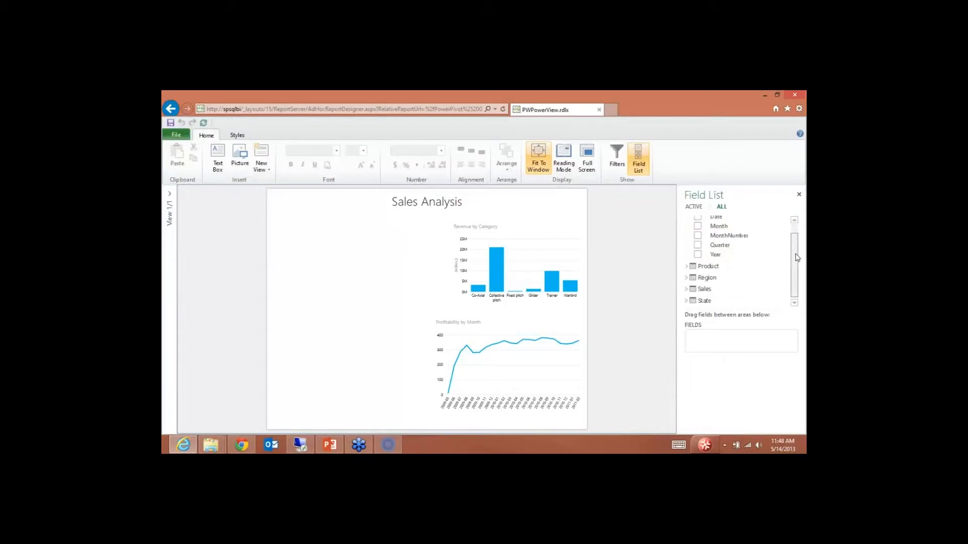
{"action": "left_click", "coordinate": [688, 288]}
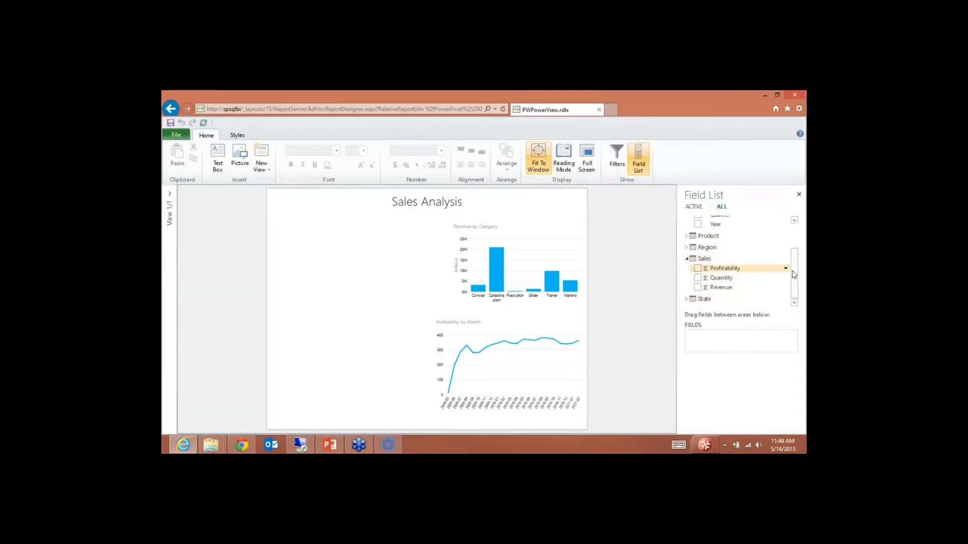
{"action": "left_click_drag", "start_coordinate": [796, 272], "coordinate": [802, 236]}
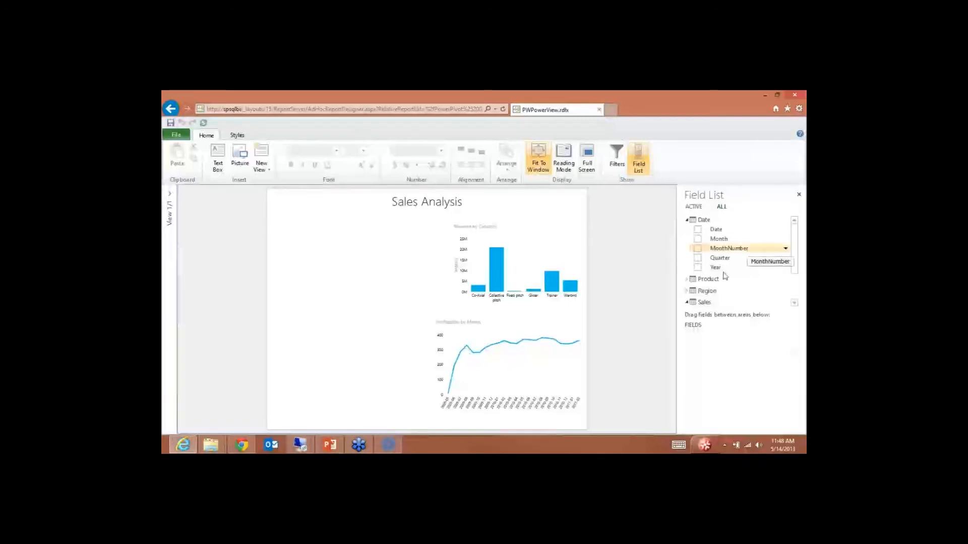
Step: Collapse Date and Sales and expand the Product table to show Product Name and Image
{"action": "left_click", "coordinate": [687, 220]}
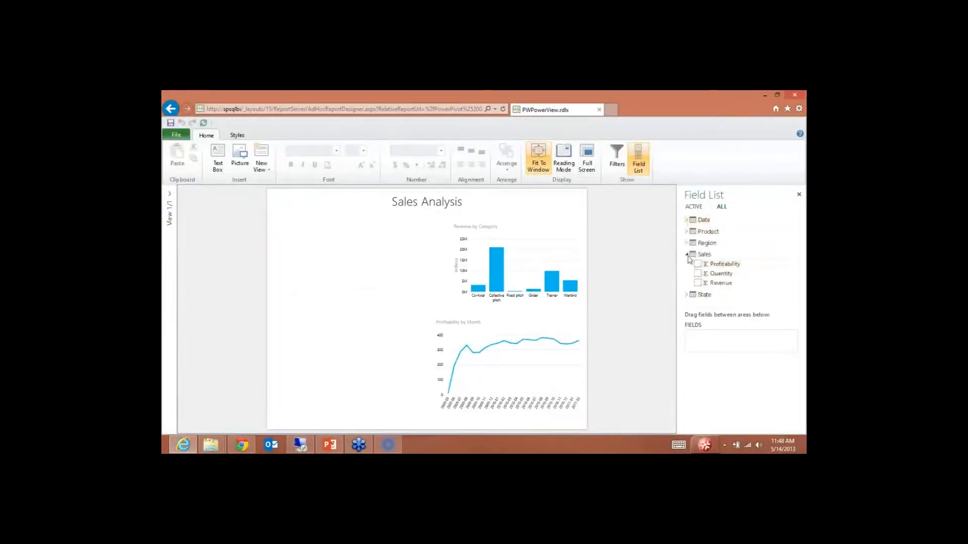
{"action": "left_click", "coordinate": [689, 295]}
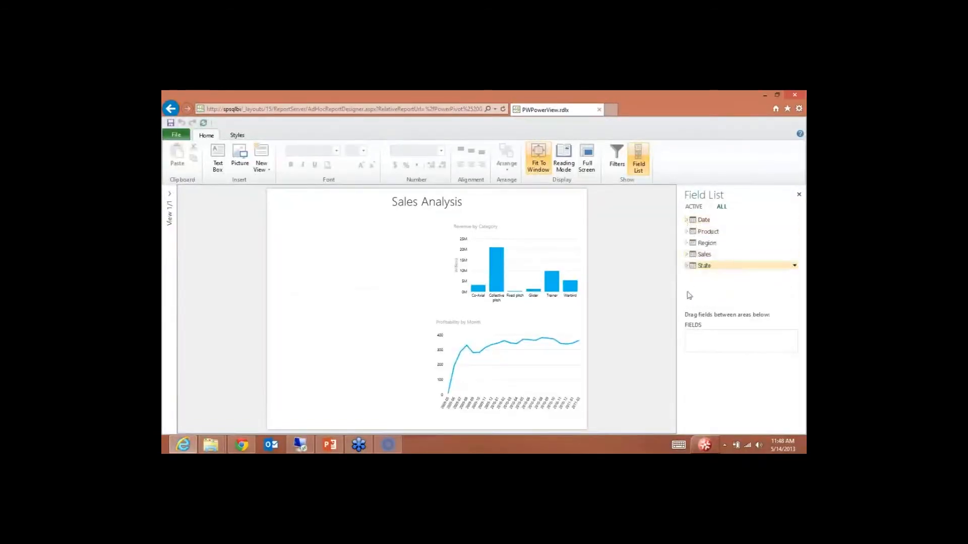
{"action": "left_click", "coordinate": [687, 231]}
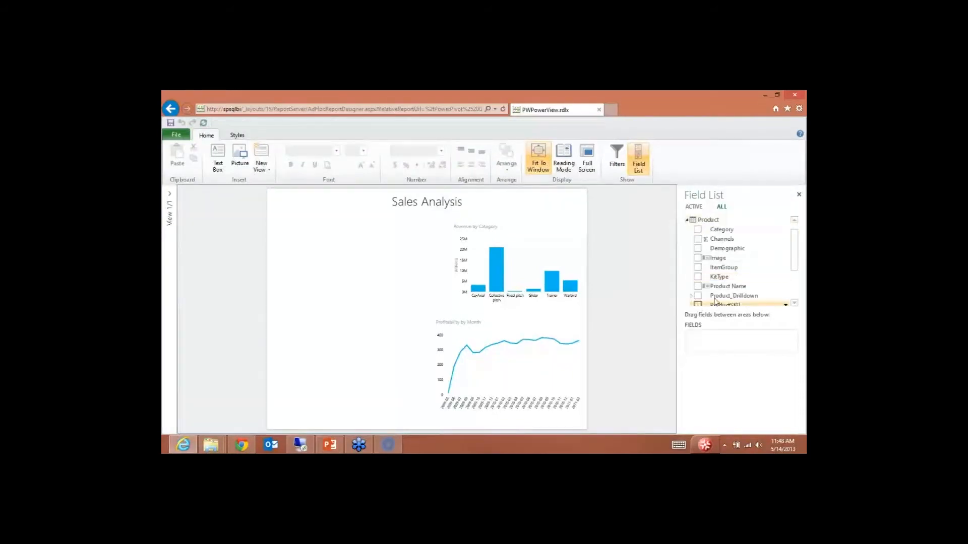
{"action": "left_click_drag", "start_coordinate": [795, 256], "coordinate": [796, 263]}
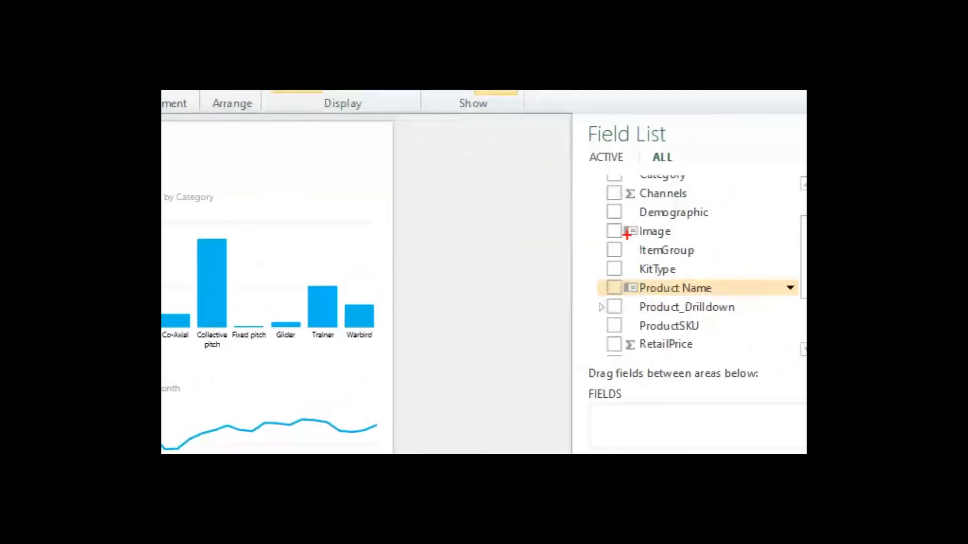
{"action": "left_click_drag", "start_coordinate": [600, 287], "coordinate": [578, 287]}
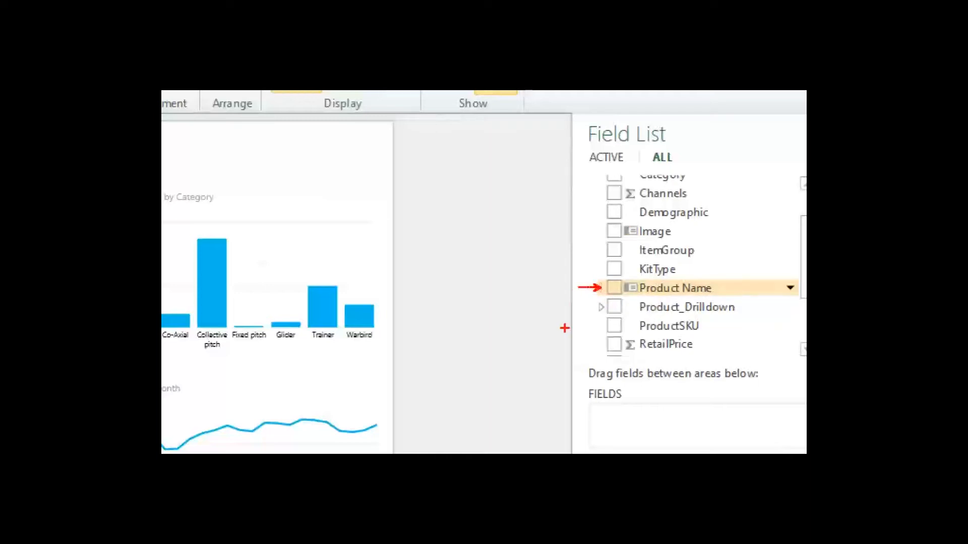
{"action": "mouse_move", "coordinate": [580, 232]}
{"action": "left_mouse_down"}
{"action": "mouse_move", "coordinate": [600, 232]}
{"action": "mouse_move", "coordinate": [572, 232]}
{"action": "left_mouse_up"}
{"action": "key", "text": "Escape"}
{"action": "scroll", "coordinate": [757, 267], "scroll_direction": "up", "scroll_amount": 1}
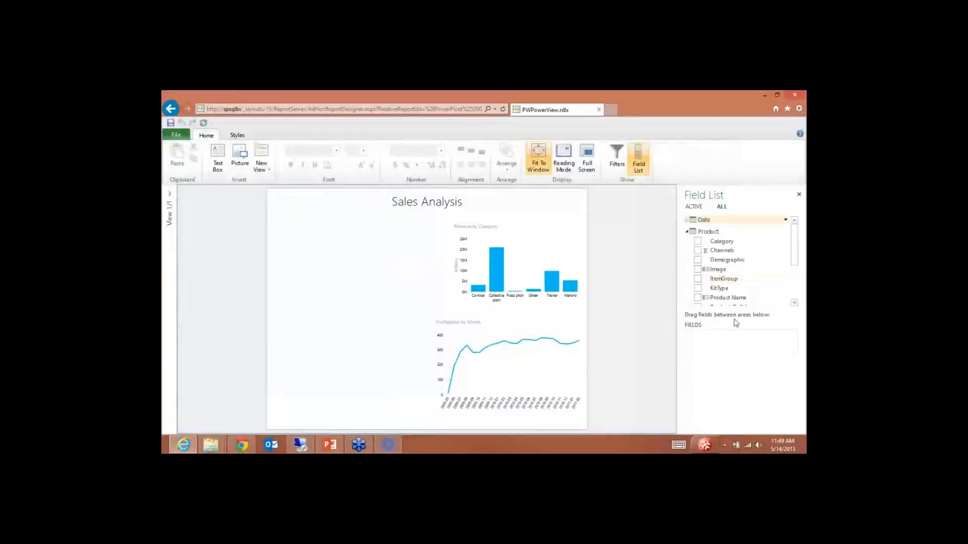
Step: Add a table of Image then Product Name and enlarge it to show more products
{"action": "scroll", "coordinate": [797, 259], "scroll_direction": "down", "scroll_amount": 2}
{"action": "left_click", "coordinate": [697, 270]}
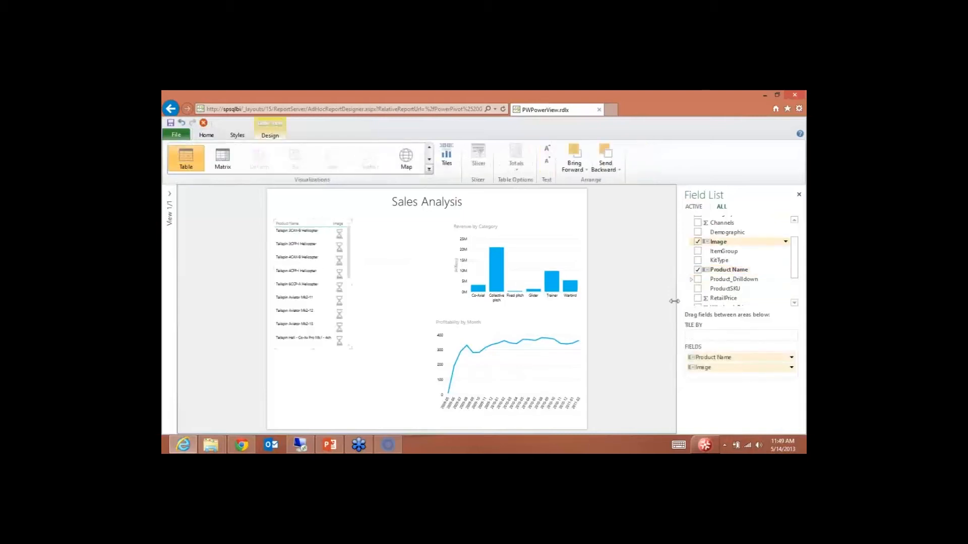
{"action": "left_click_drag", "start_coordinate": [726, 361], "coordinate": [716, 368]}
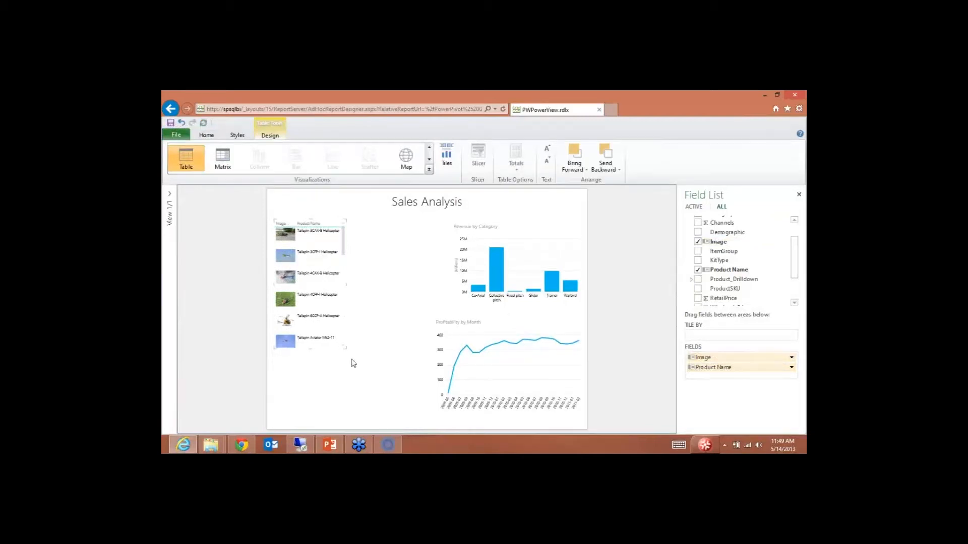
{"action": "left_click_drag", "start_coordinate": [352, 349], "coordinate": [399, 399]}
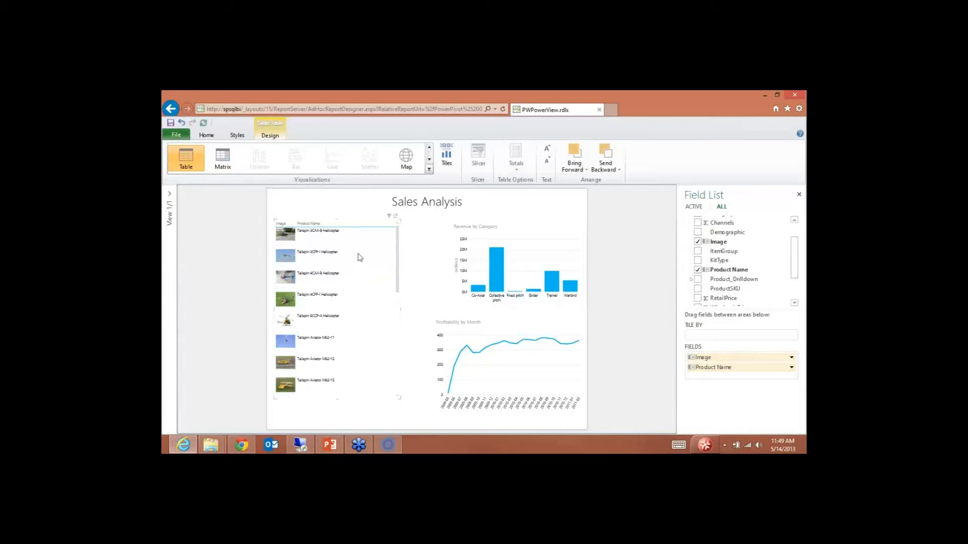
{"action": "left_click", "coordinate": [429, 161]}
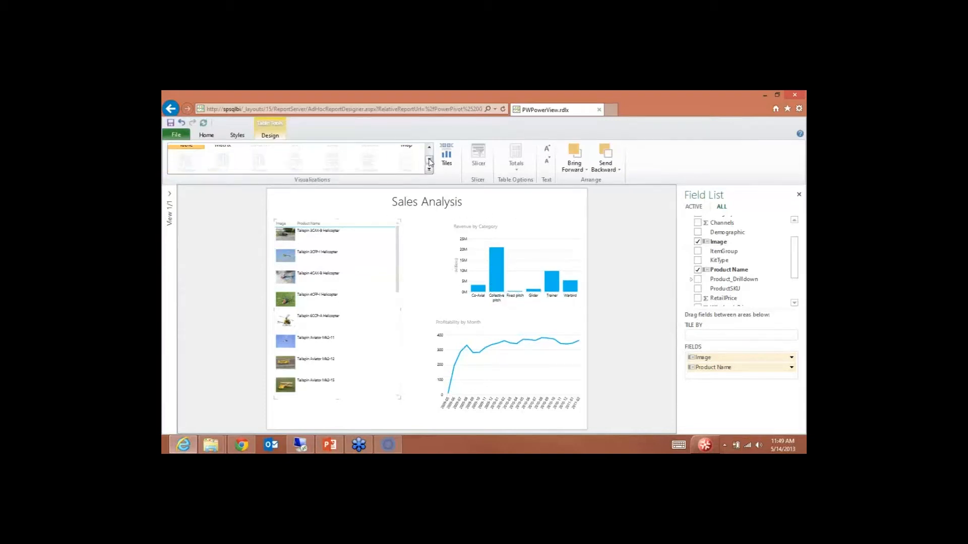
Step: Turn the product table into cards listing Demographic, ItemGroup, ProductSKU and Category
{"action": "left_click", "coordinate": [429, 170]}
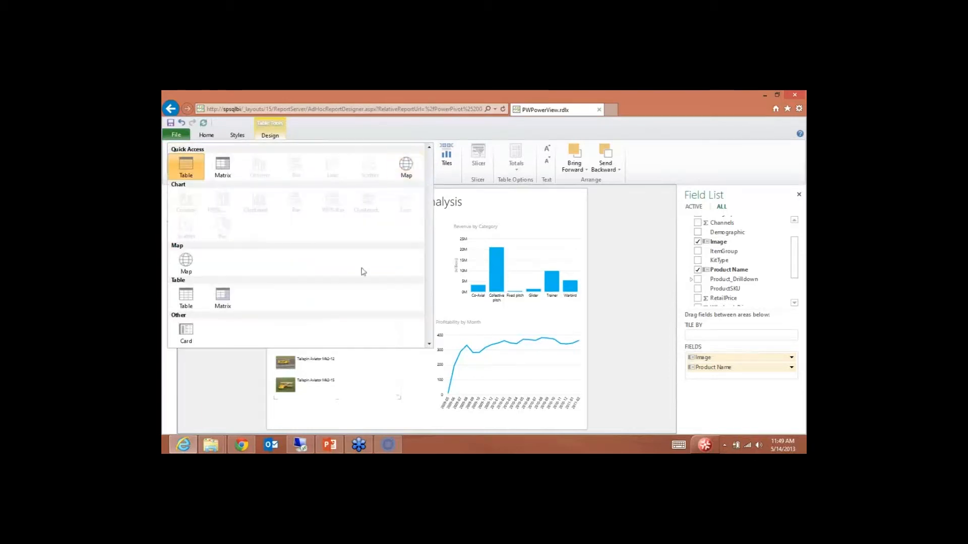
{"action": "left_click", "coordinate": [195, 333]}
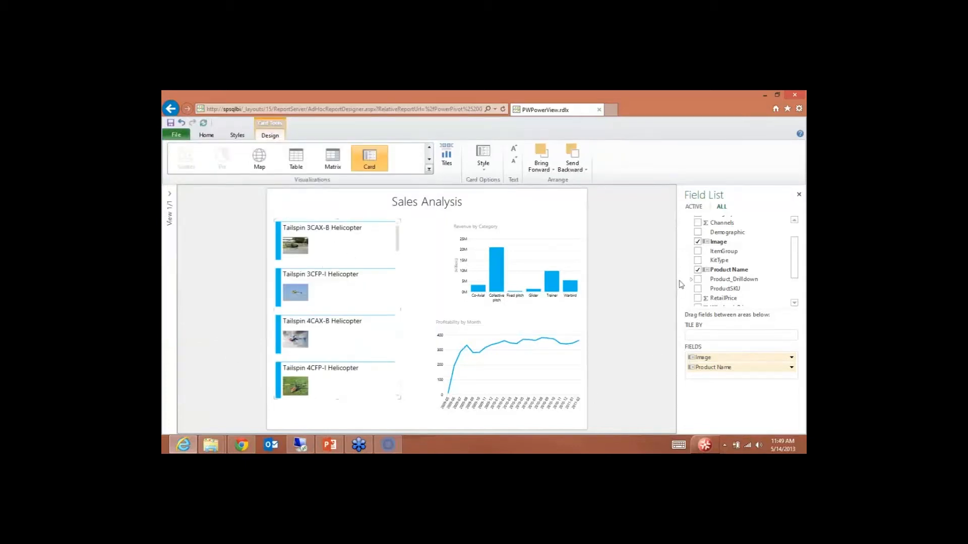
{"action": "left_click", "coordinate": [698, 232]}
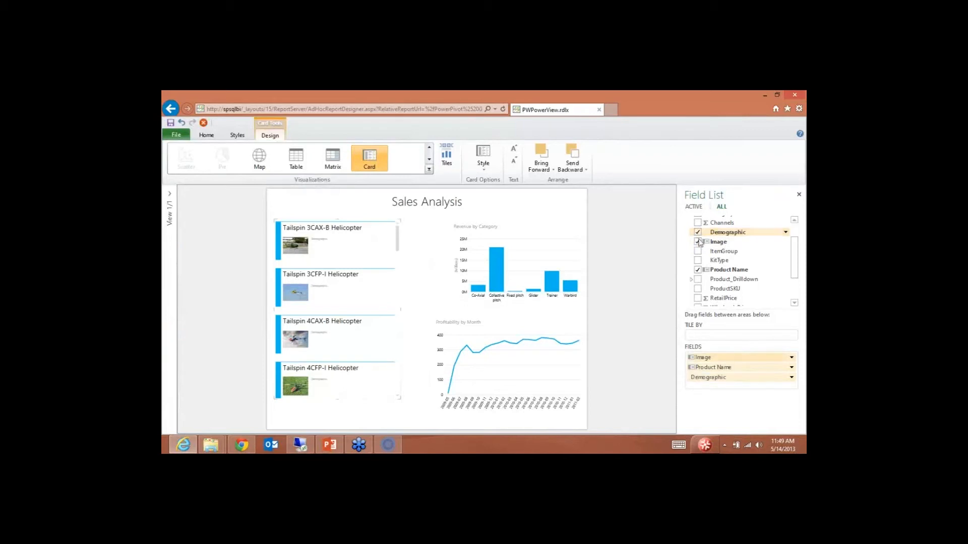
{"action": "left_click", "coordinate": [697, 251]}
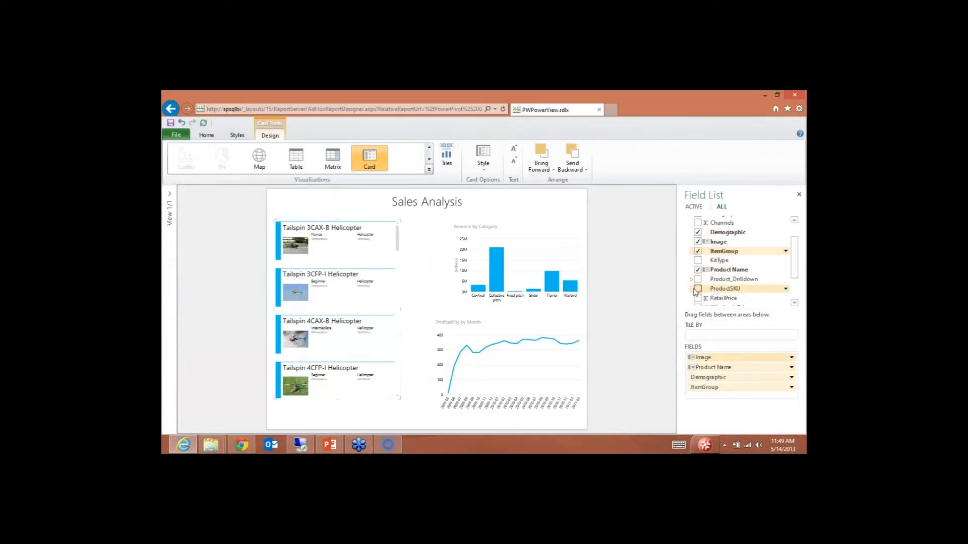
{"action": "left_click", "coordinate": [698, 289]}
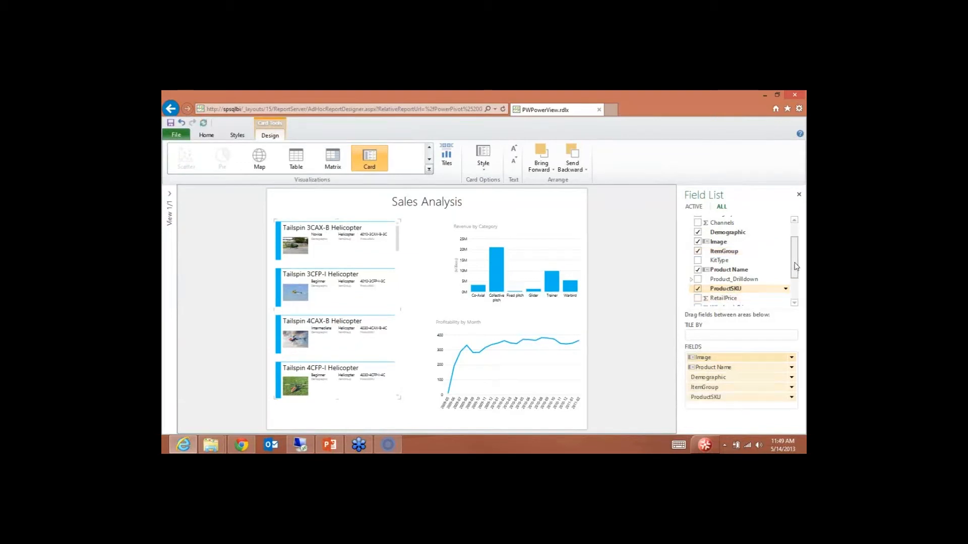
{"action": "left_click_drag", "start_coordinate": [794, 264], "coordinate": [794, 259]}
{"action": "left_click", "coordinate": [698, 223]}
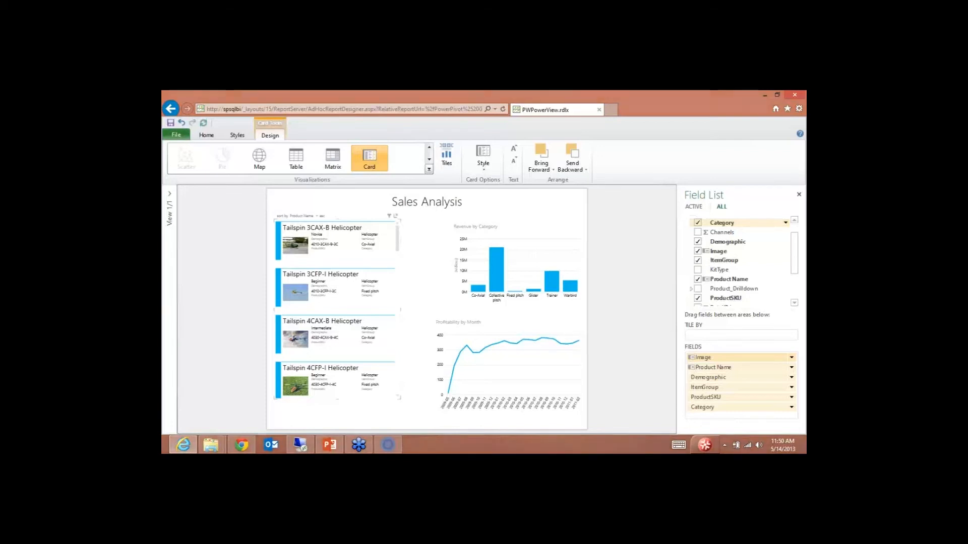
Step: Highlight Collective pitch, then filter the report to Trainer products from the Revenue by Category chart
{"action": "left_click", "coordinate": [494, 272]}
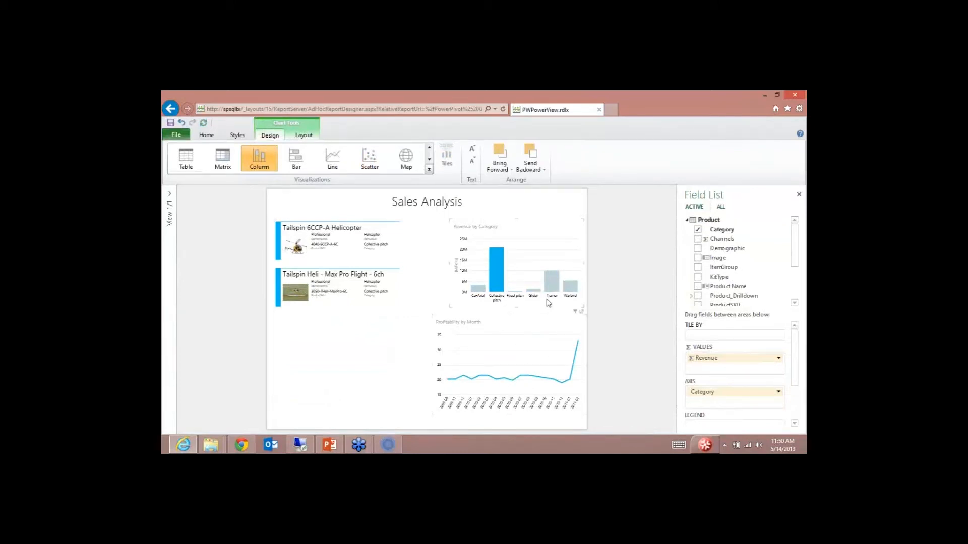
{"action": "left_click", "coordinate": [553, 288]}
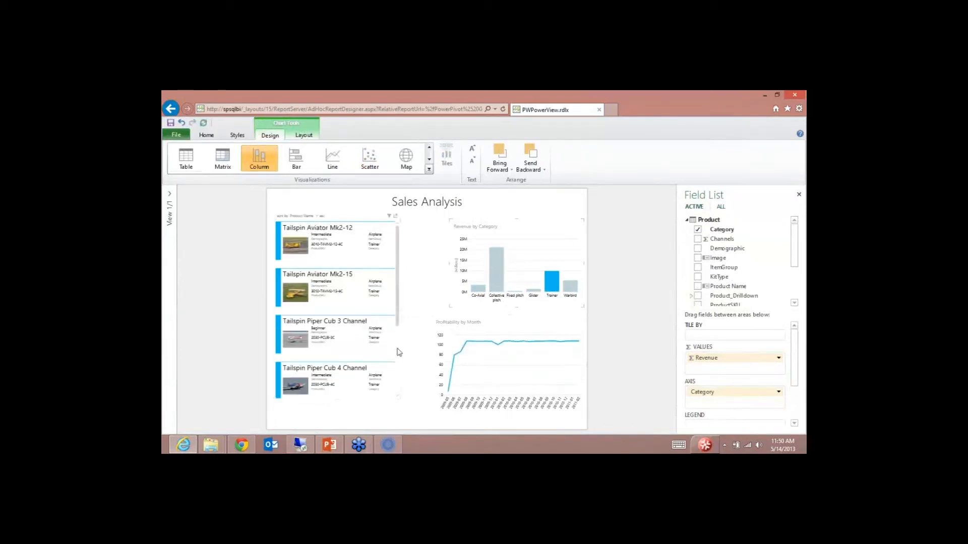
{"action": "left_click", "coordinate": [410, 346]}
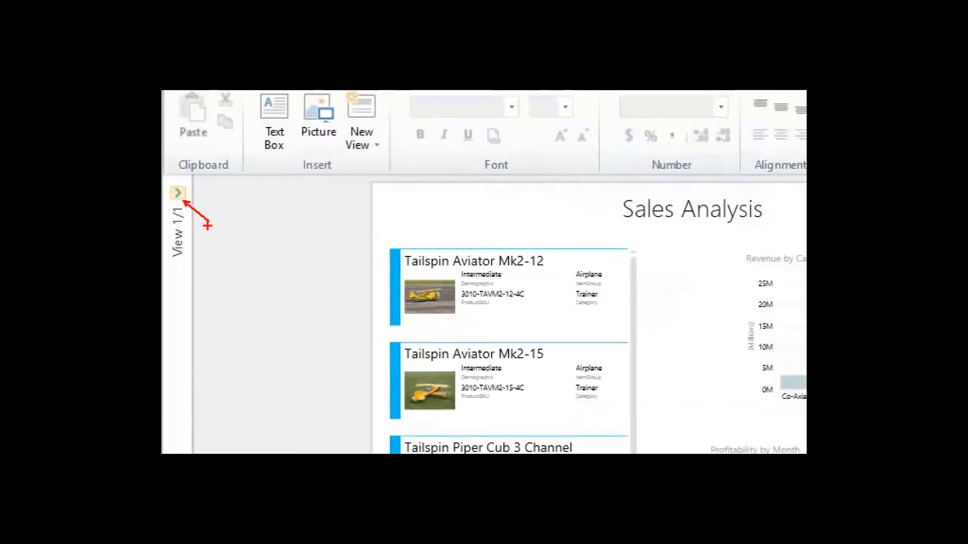
{"action": "key", "text": "Escape"}
Step: Add a new blank view from the Views pane
{"action": "left_click", "coordinate": [176, 193]}
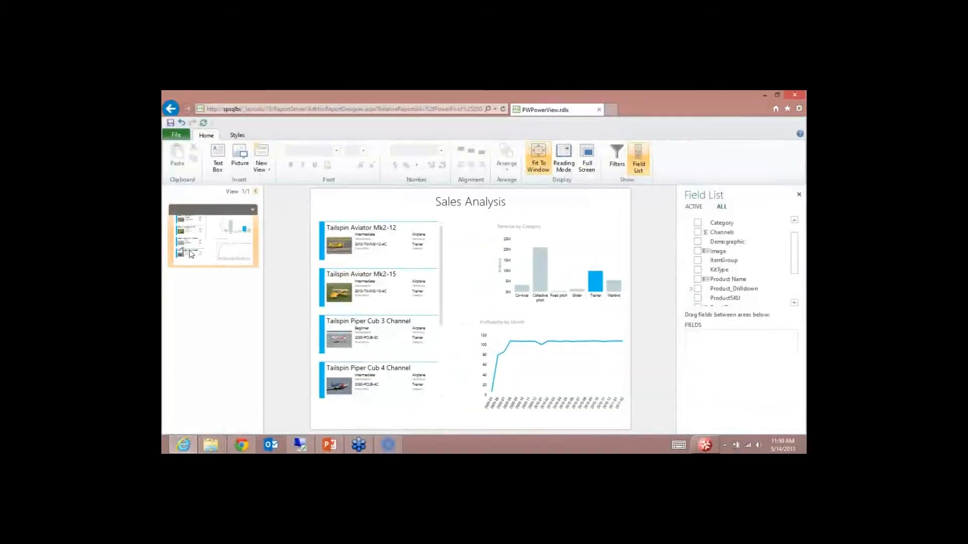
{"action": "mouse_move", "coordinate": [252, 222]}
{"action": "left_click", "coordinate": [252, 210]}
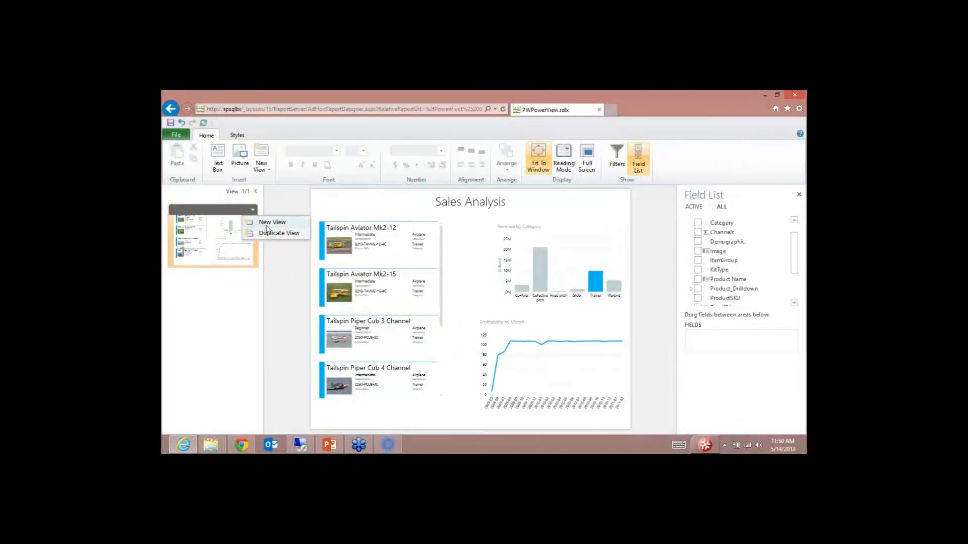
{"action": "left_click", "coordinate": [267, 225]}
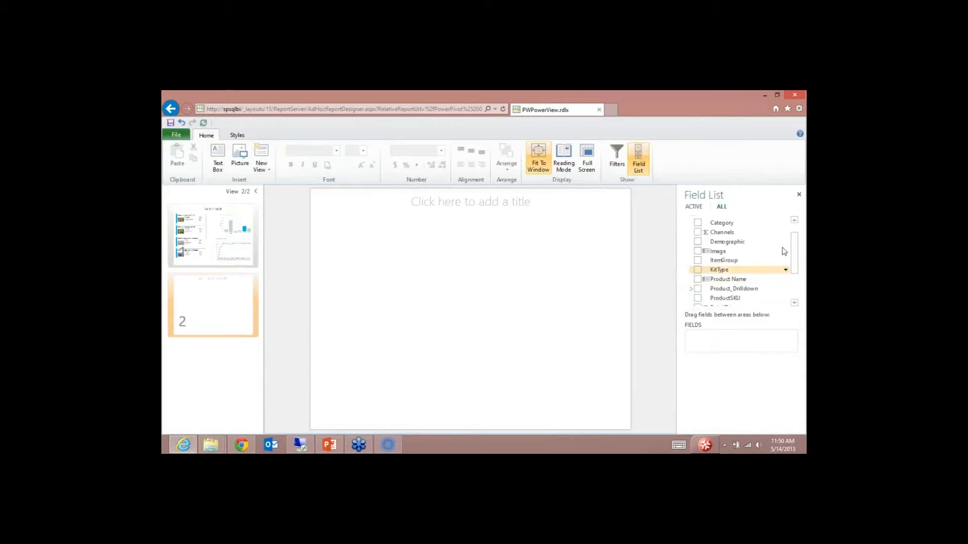
Step: Collapse the Product table and expand the Sales table in the Field List
{"action": "scroll", "coordinate": [785, 251], "scroll_direction": "up", "scroll_amount": 3}
{"action": "left_click", "coordinate": [686, 233]}
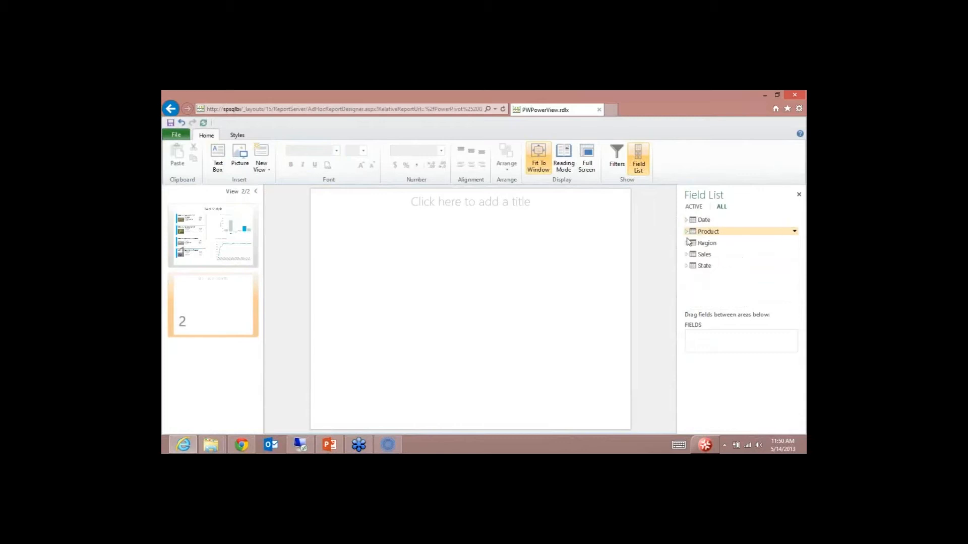
{"action": "left_click", "coordinate": [687, 254]}
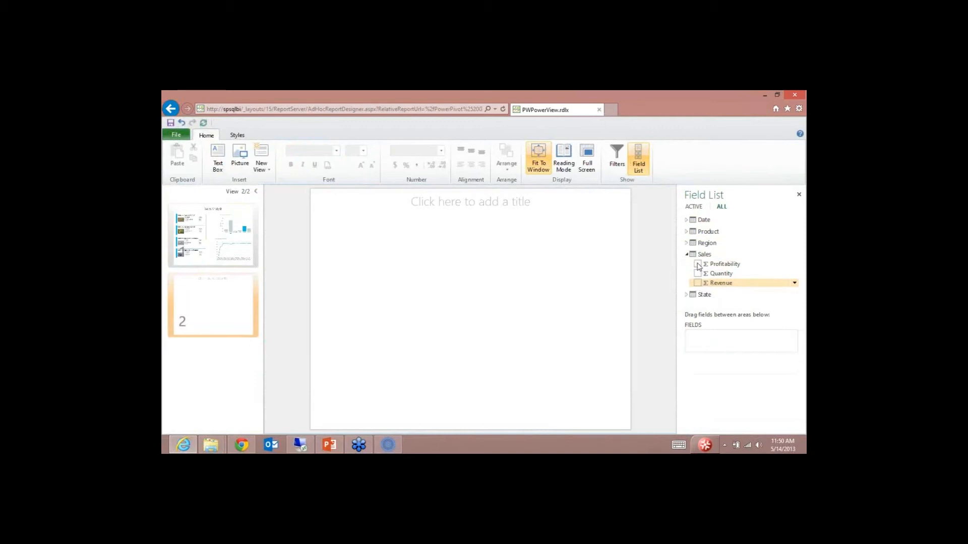
Step: Build a table of Revenue, Profitability, Quantity, Category and Month on the new view
{"action": "left_click", "coordinate": [697, 283]}
{"action": "left_click", "coordinate": [698, 263]}
{"action": "left_click", "coordinate": [698, 274]}
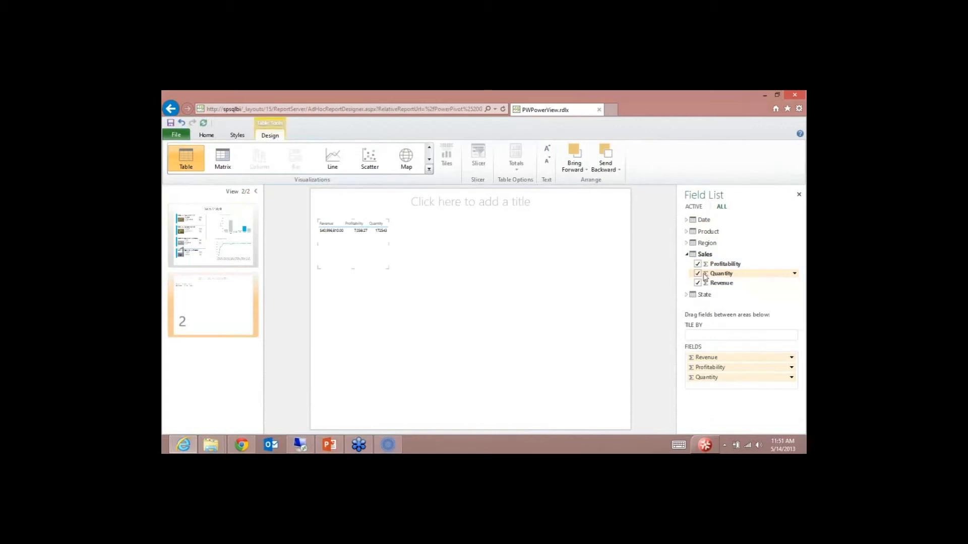
{"action": "left_click", "coordinate": [686, 254]}
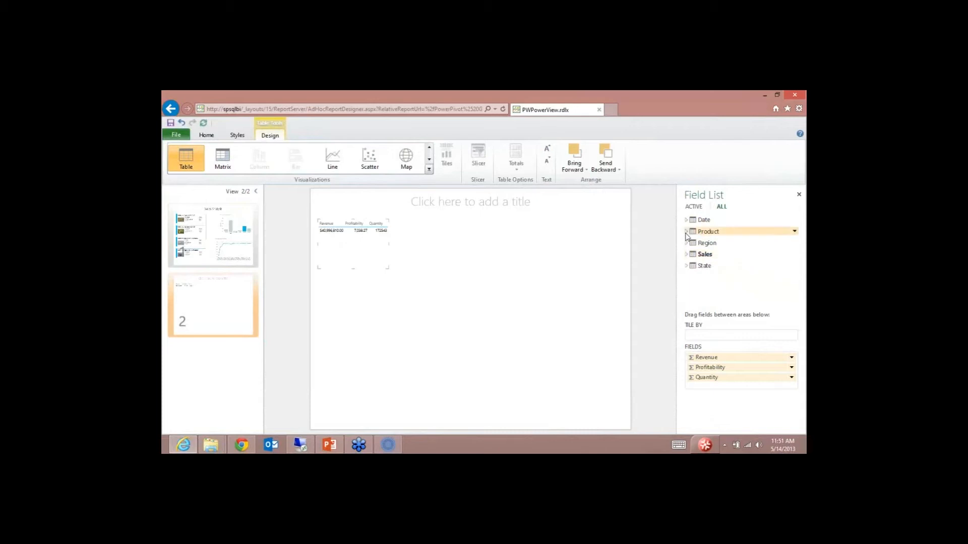
{"action": "left_click", "coordinate": [687, 231]}
{"action": "left_click", "coordinate": [698, 229]}
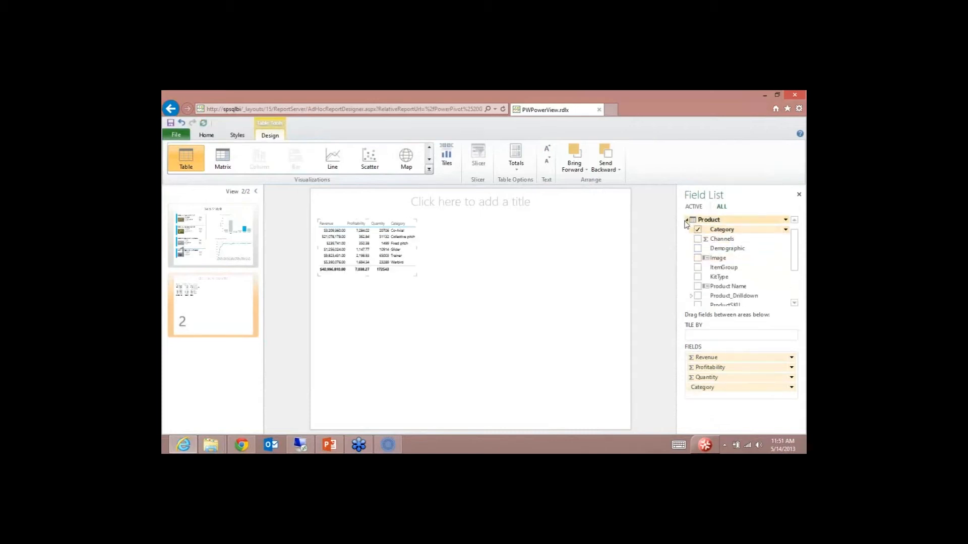
{"action": "left_click", "coordinate": [686, 221]}
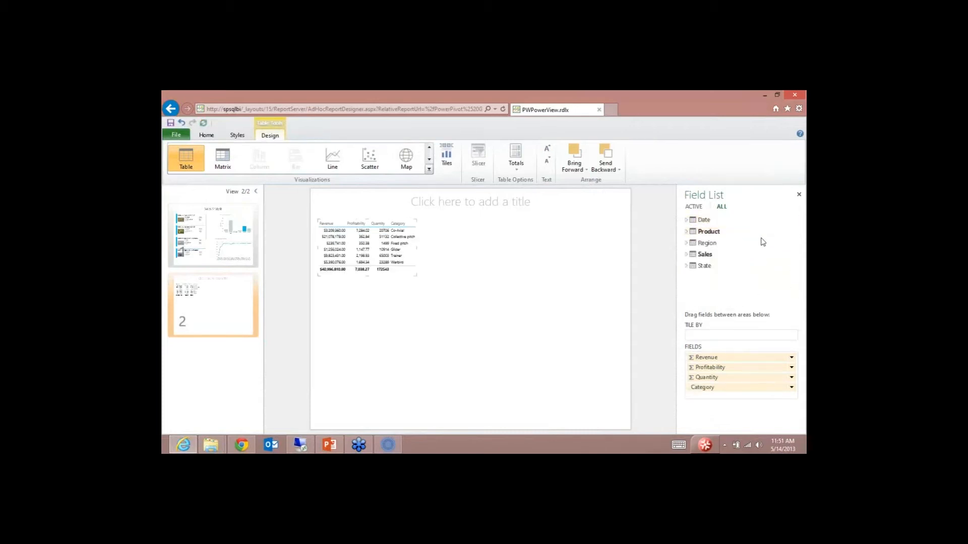
{"action": "left_click", "coordinate": [687, 220]}
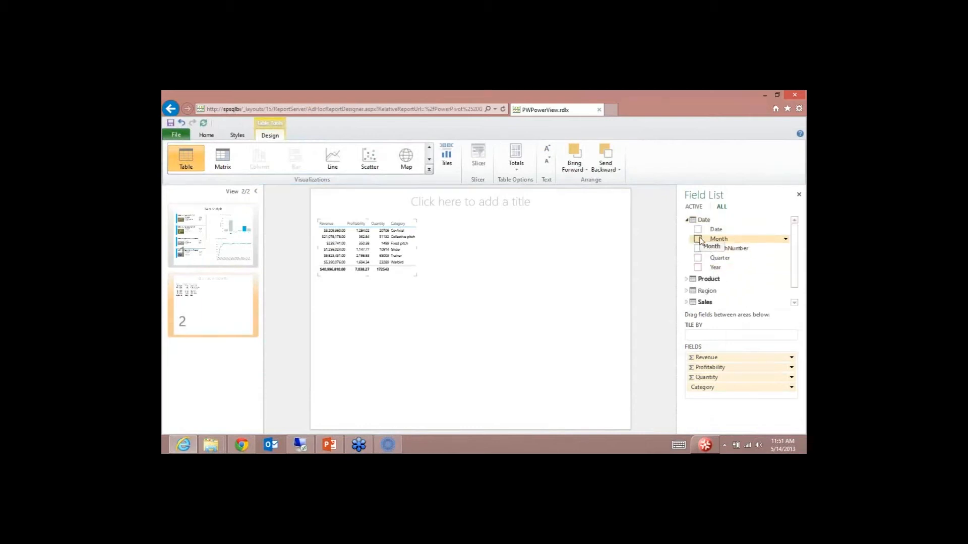
{"action": "left_click", "coordinate": [698, 239]}
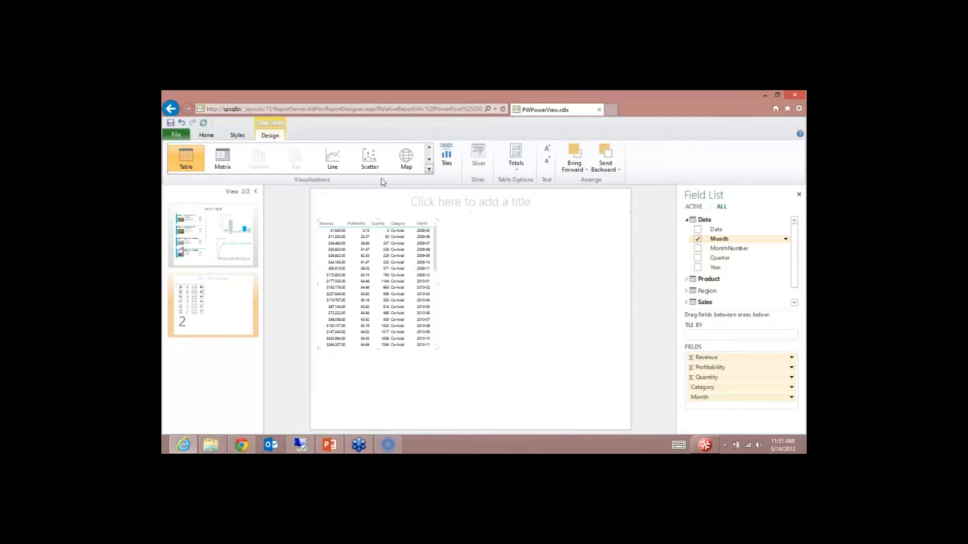
Step: Convert the table to an enlarged scatter chart with Month moved to the play axis
{"action": "left_click", "coordinate": [368, 157]}
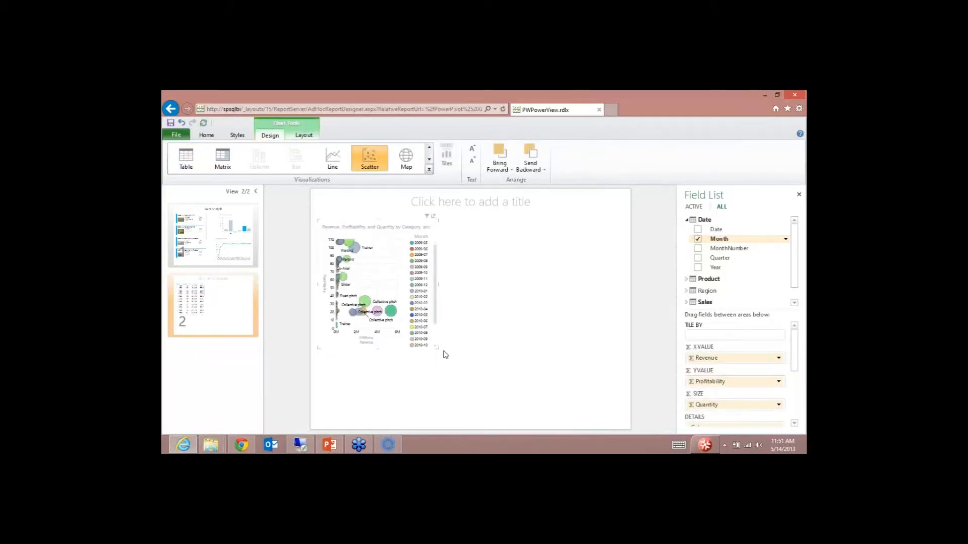
{"action": "left_click_drag", "start_coordinate": [437, 348], "coordinate": [628, 429]}
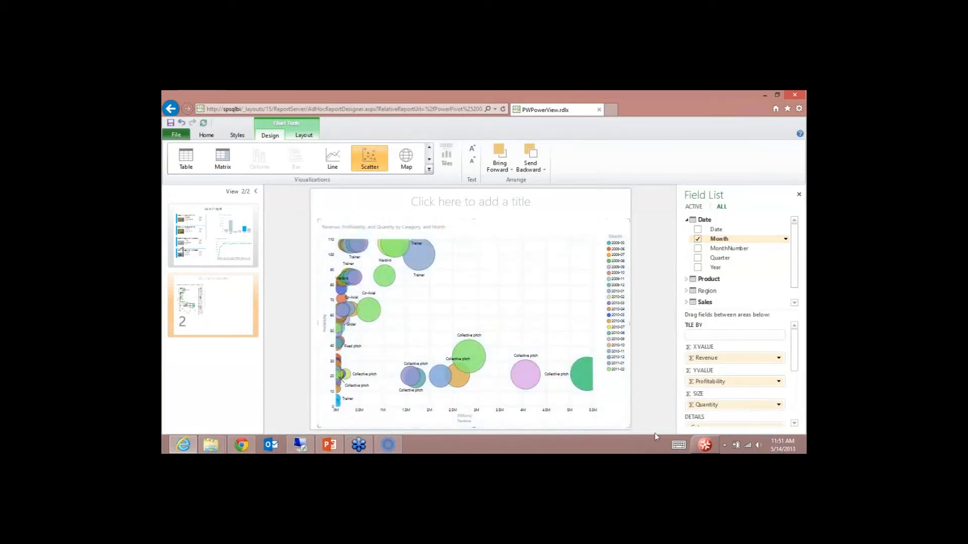
{"action": "left_click_drag", "start_coordinate": [797, 367], "coordinate": [796, 381]}
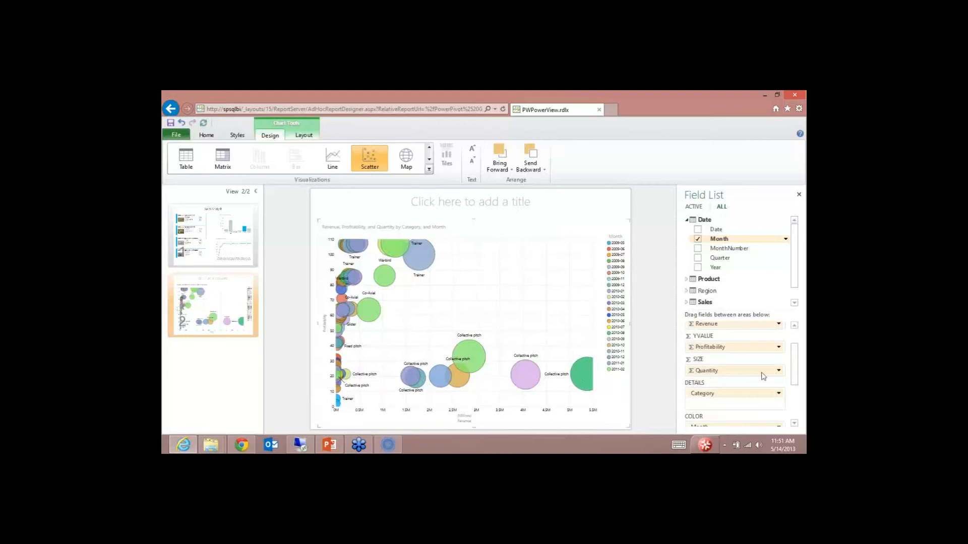
{"action": "left_click_drag", "start_coordinate": [795, 352], "coordinate": [793, 382]}
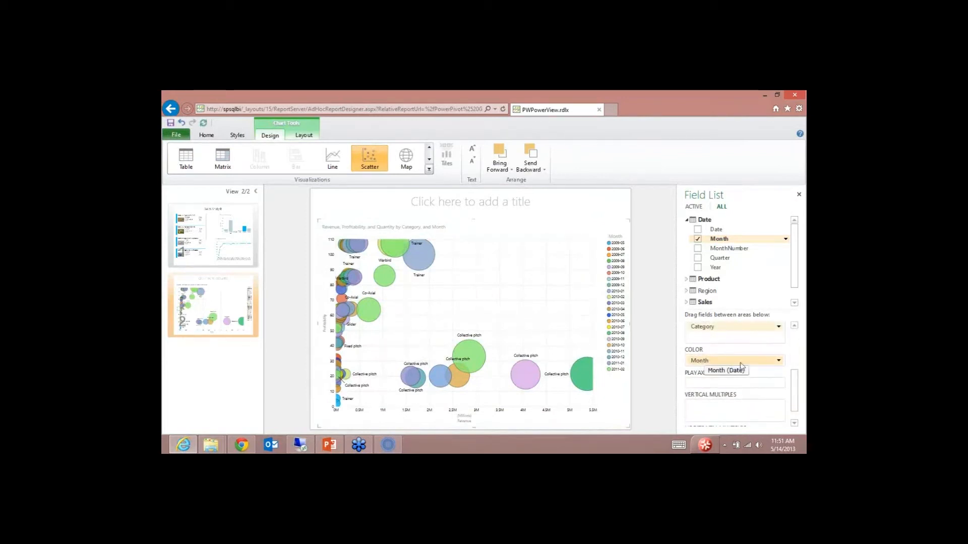
{"action": "left_click_drag", "start_coordinate": [740, 365], "coordinate": [732, 384]}
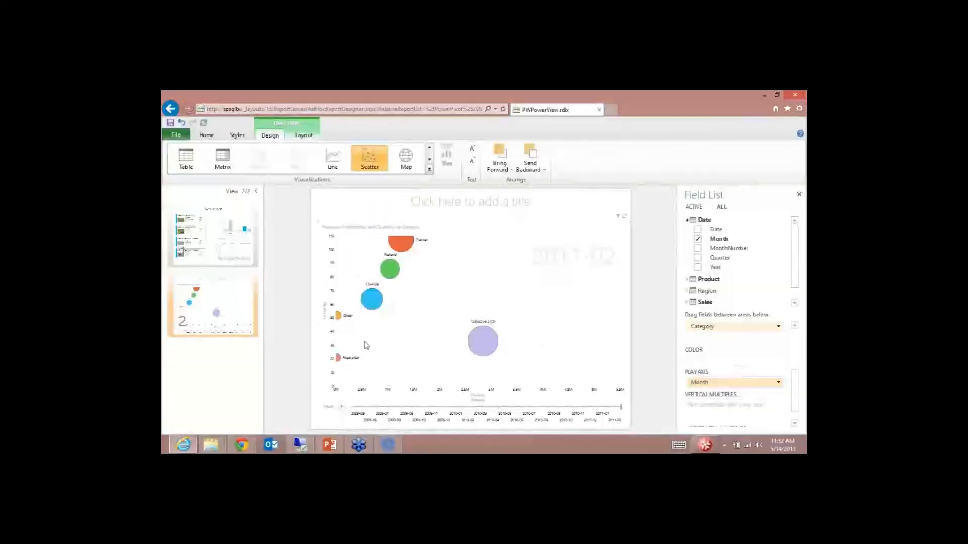
Step: Play the month animation, pause at 2010-07, and track the Trainer bubble's trail
{"action": "left_click", "coordinate": [341, 408]}
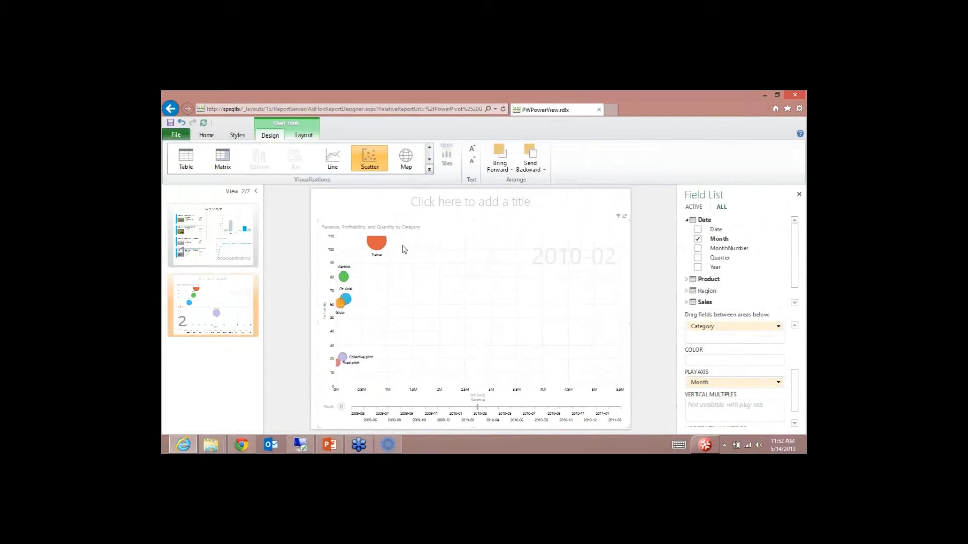
{"action": "left_click", "coordinate": [342, 407]}
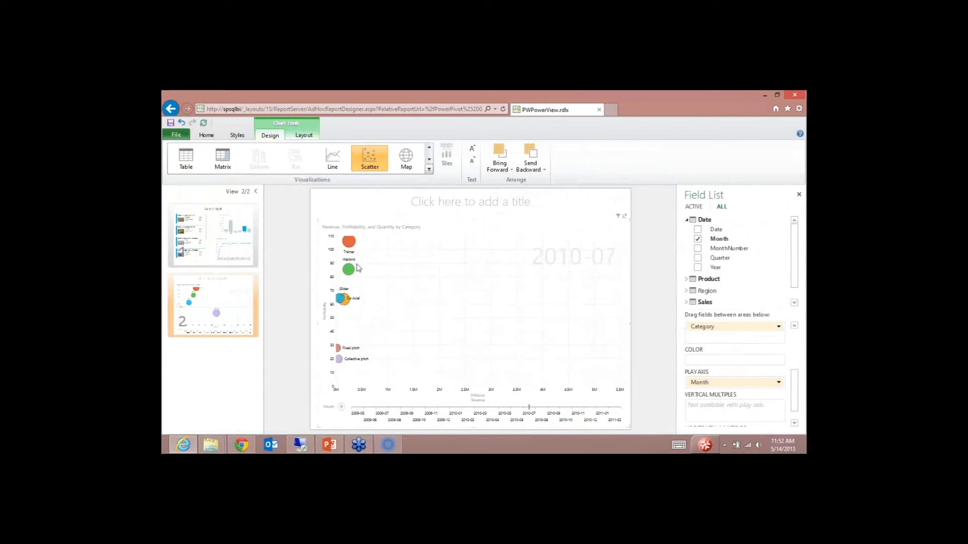
{"action": "left_click", "coordinate": [352, 244]}
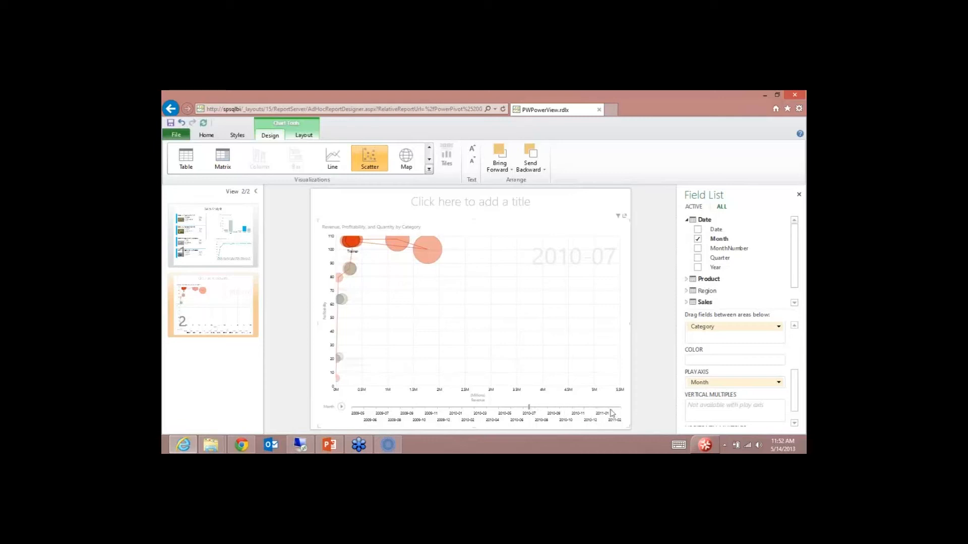
Step: Resume the animation and show the Collective pitch bubble's monthly trail
{"action": "left_click", "coordinate": [342, 407]}
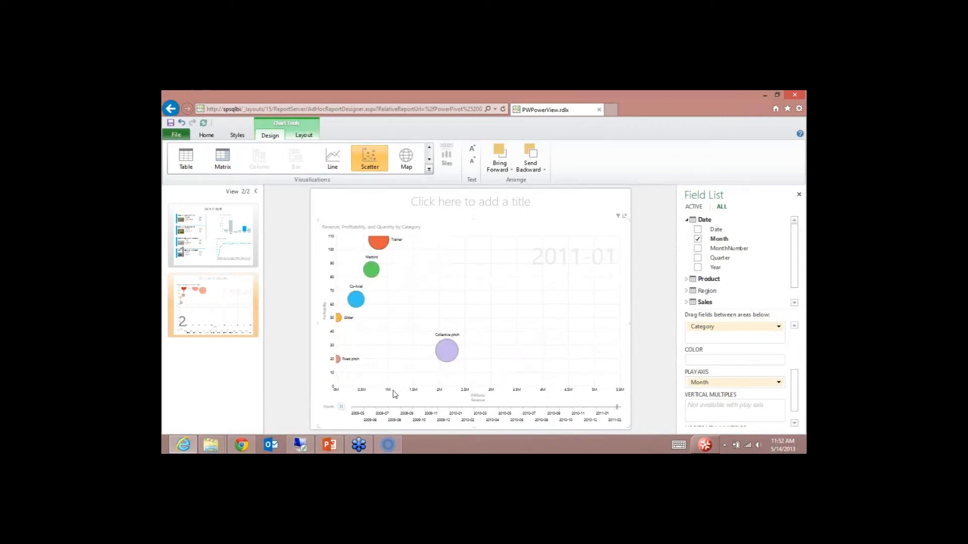
{"action": "left_click", "coordinate": [474, 359]}
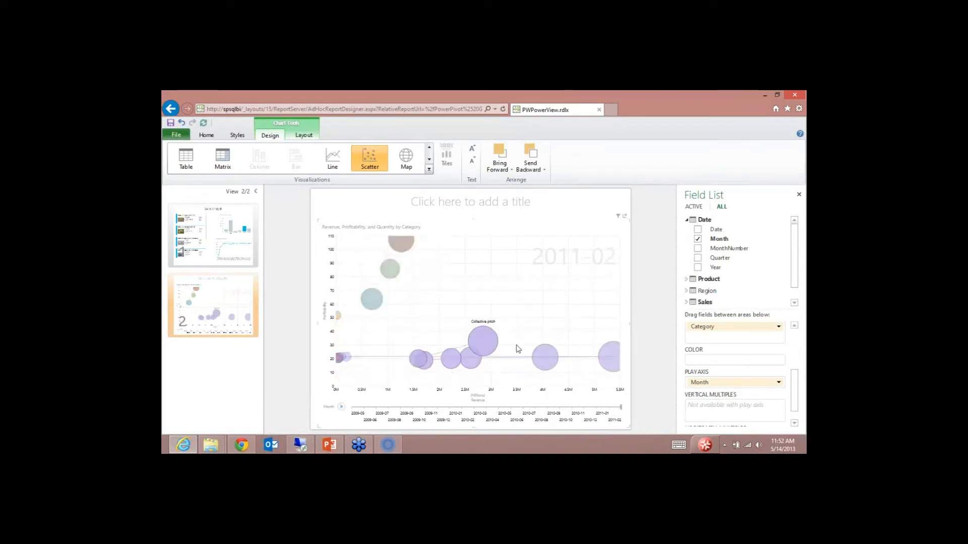
{"action": "mouse_move", "coordinate": [608, 365]}
{"action": "left_click", "coordinate": [483, 346]}
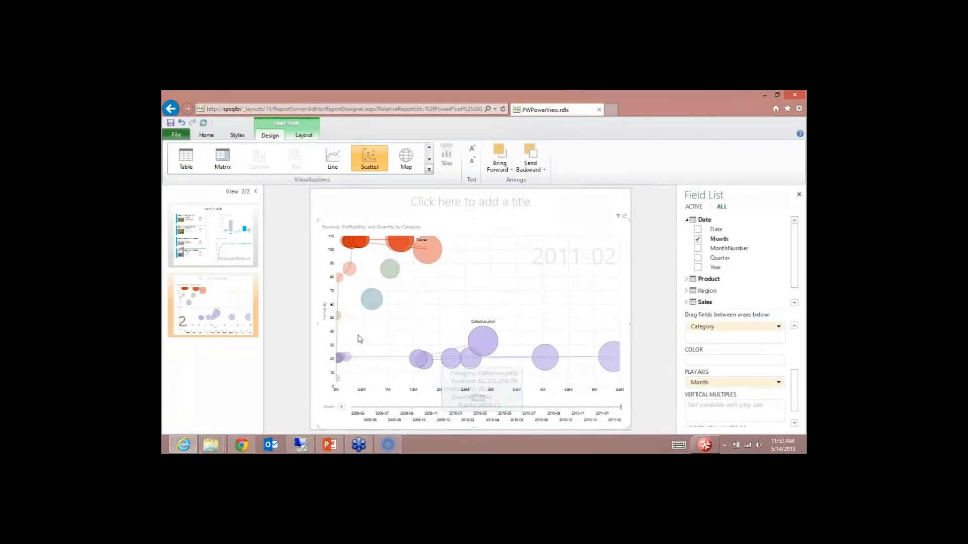
Step: In the blank third view, check the Product table's Image field to create product image tiles
{"action": "left_click", "coordinate": [288, 339]}
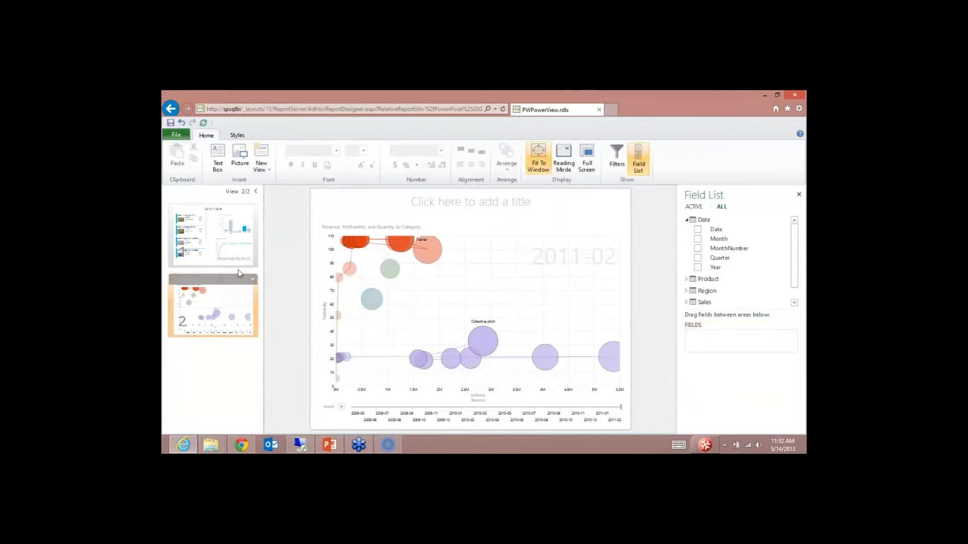
{"action": "left_click", "coordinate": [253, 280]}
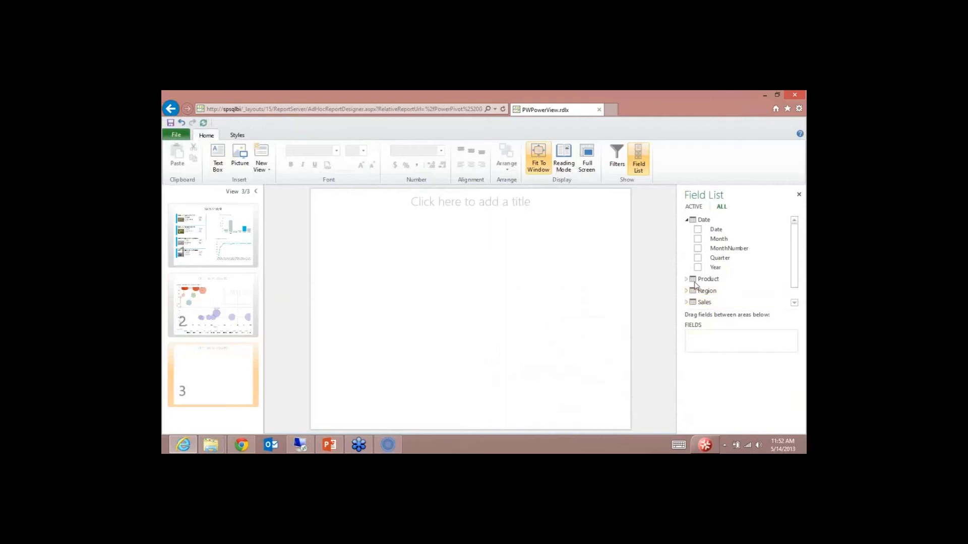
{"action": "left_click", "coordinate": [757, 279]}
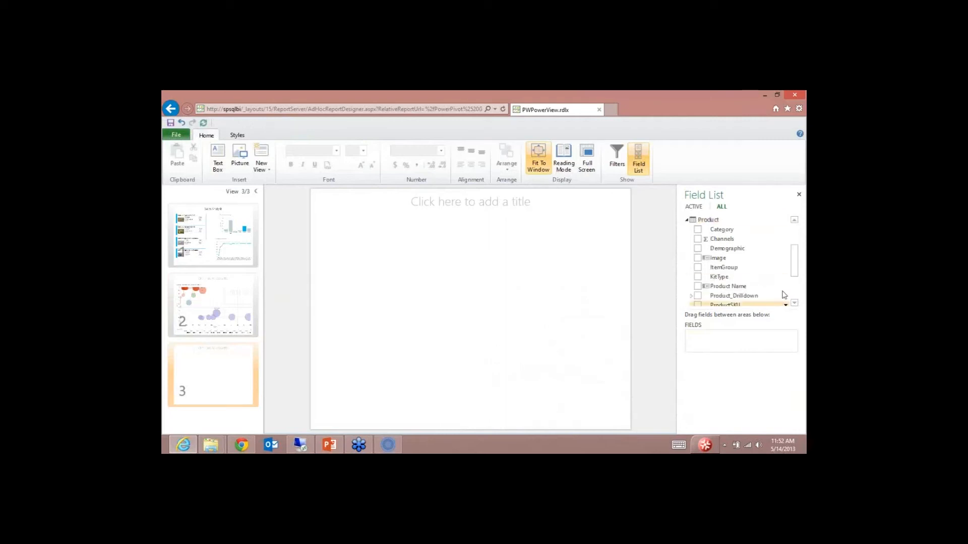
{"action": "left_click", "coordinate": [697, 258]}
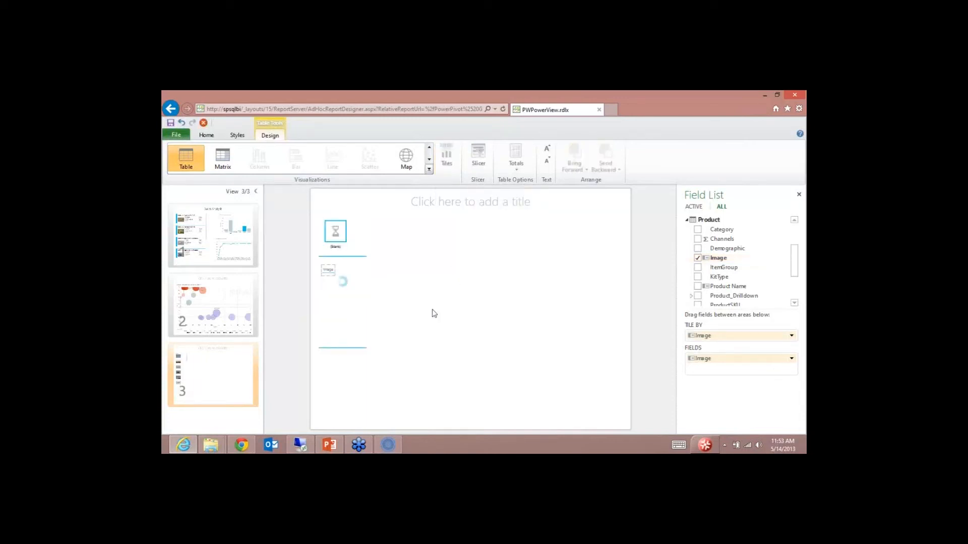
Step: Widen the tile container across the view and preview the Tailspin 4CAX-B and 6CCP-A Helicopter tiles
{"action": "left_click", "coordinate": [365, 350]}
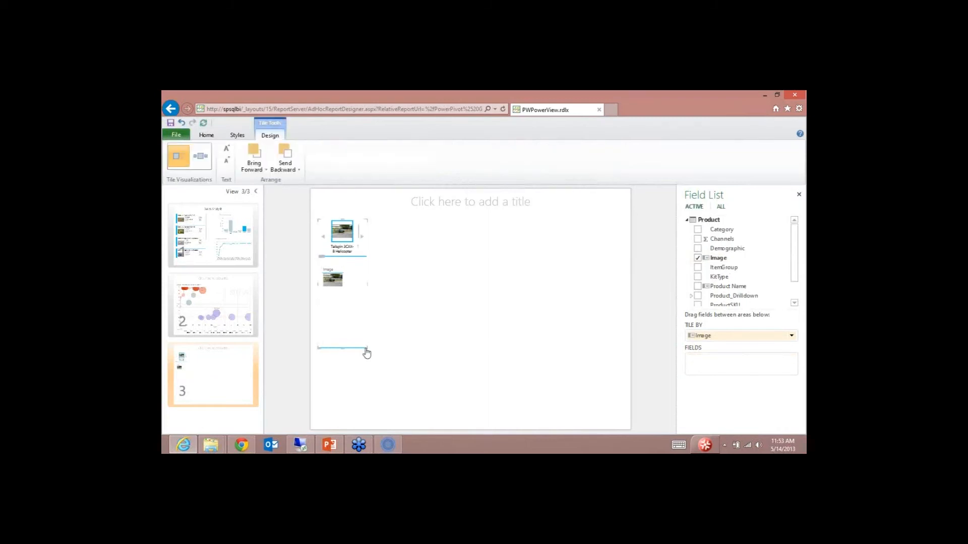
{"action": "left_click_drag", "start_coordinate": [611, 450], "coordinate": [632, 434]}
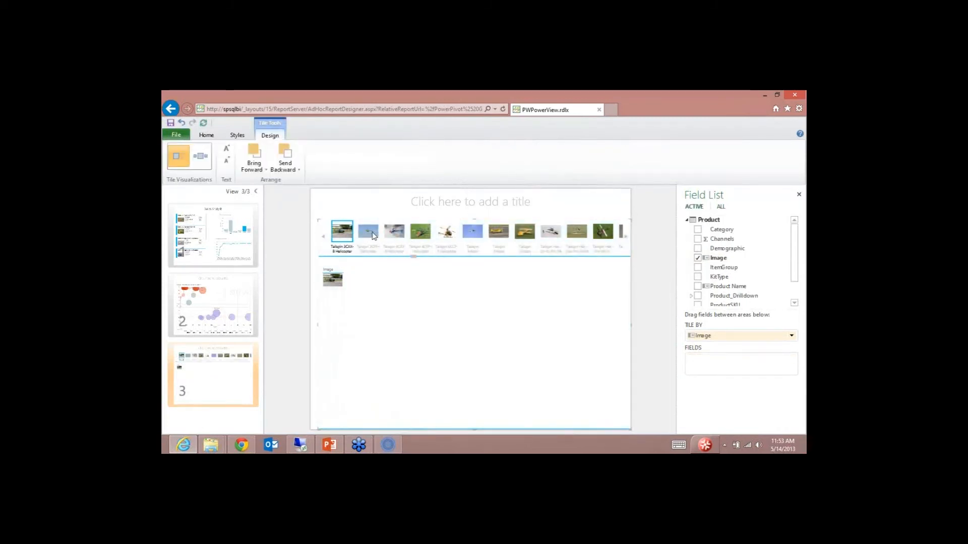
{"action": "left_click", "coordinate": [396, 235]}
{"action": "left_click", "coordinate": [446, 236]}
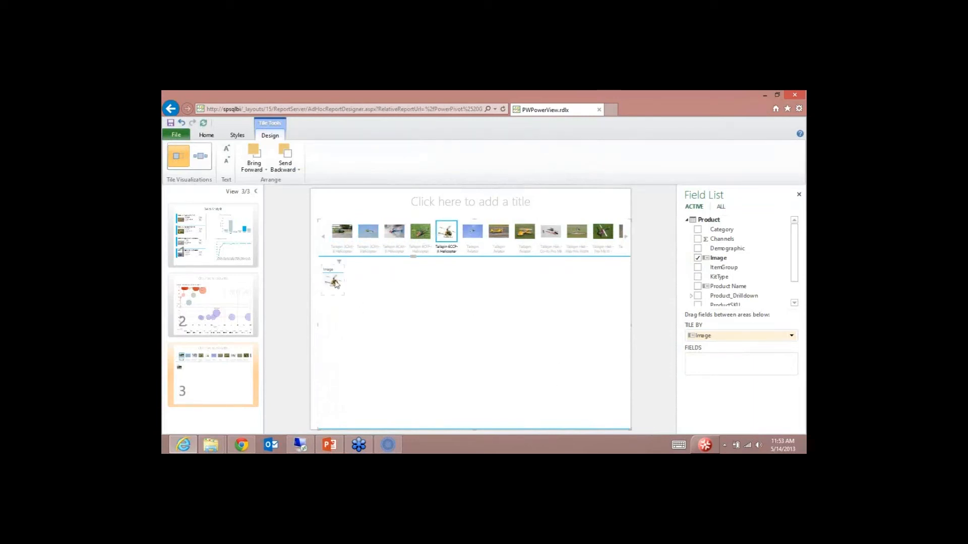
Step: Remove the Image field from the table inside the tiles, leaving its fields empty
{"action": "left_click", "coordinate": [336, 283]}
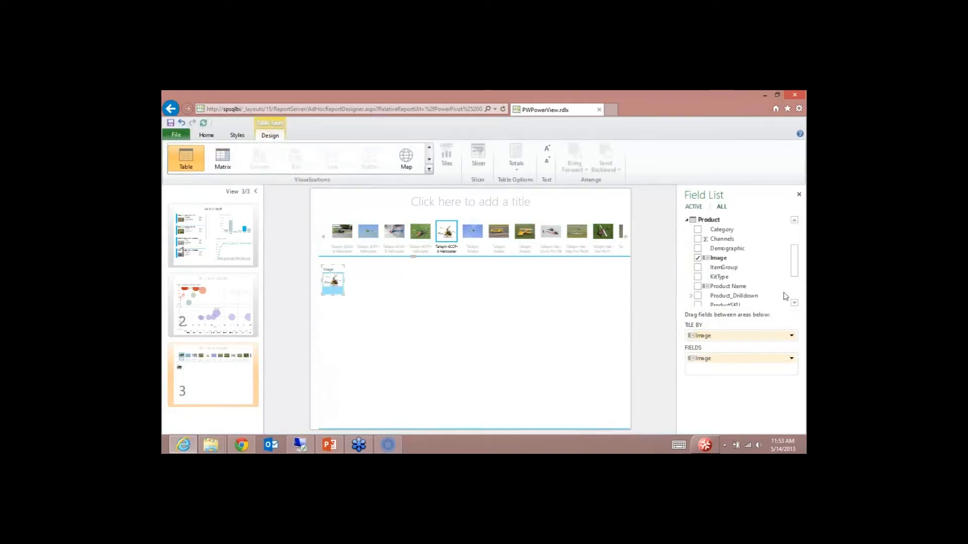
{"action": "mouse_move", "coordinate": [795, 271]}
{"action": "left_mouse_down"}
{"action": "mouse_move", "coordinate": [797, 260]}
{"action": "mouse_move", "coordinate": [799, 290]}
{"action": "left_mouse_up"}
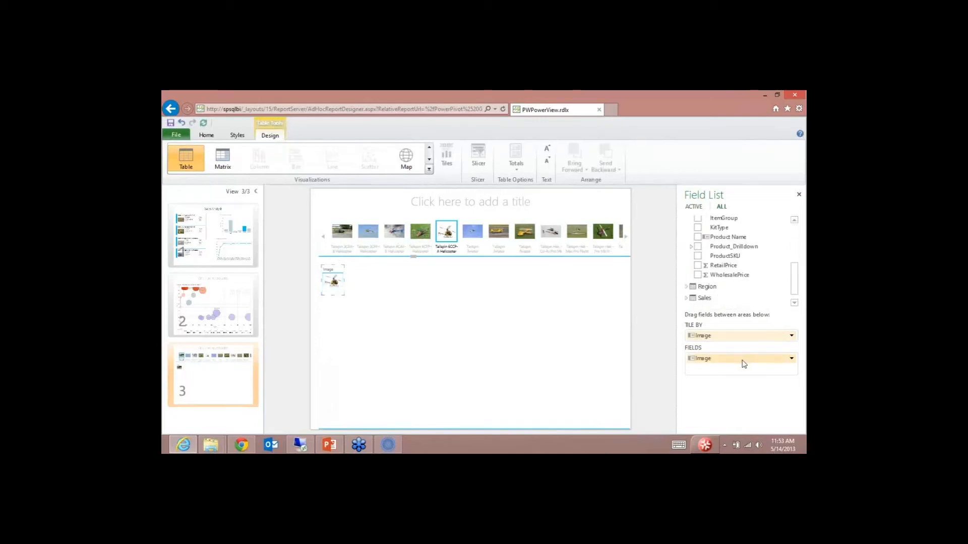
{"action": "left_click_drag", "start_coordinate": [742, 360], "coordinate": [592, 324]}
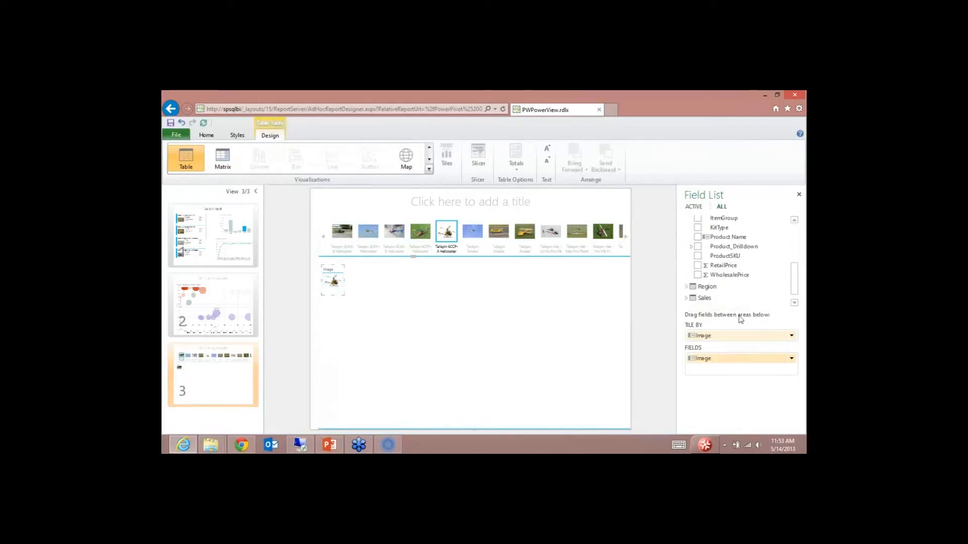
{"action": "left_click", "coordinate": [791, 358]}
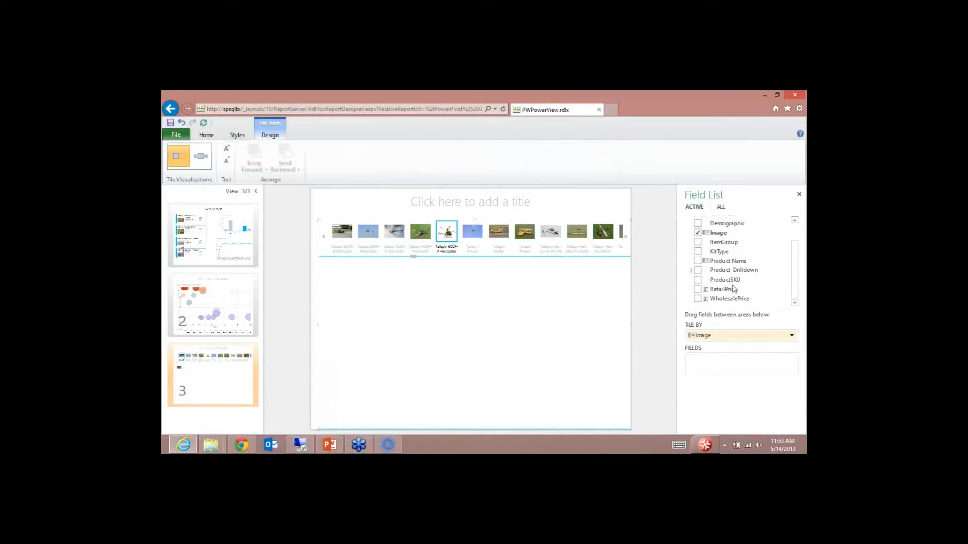
{"action": "left_click", "coordinate": [794, 289]}
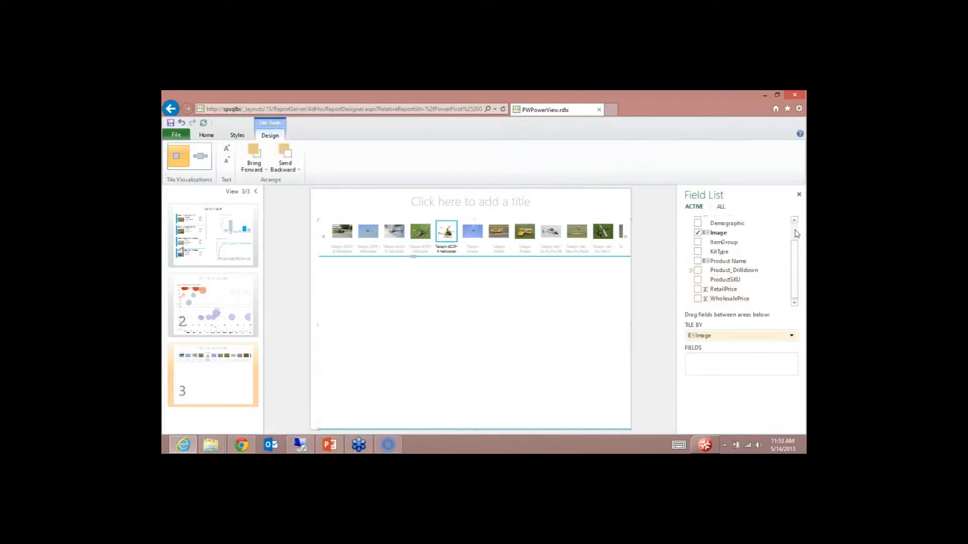
Step: Switch the Field List to ALL and expand the Sales table's fields
{"action": "left_click", "coordinate": [722, 206]}
{"action": "scroll", "coordinate": [705, 277], "scroll_direction": "down", "scroll_amount": 1}
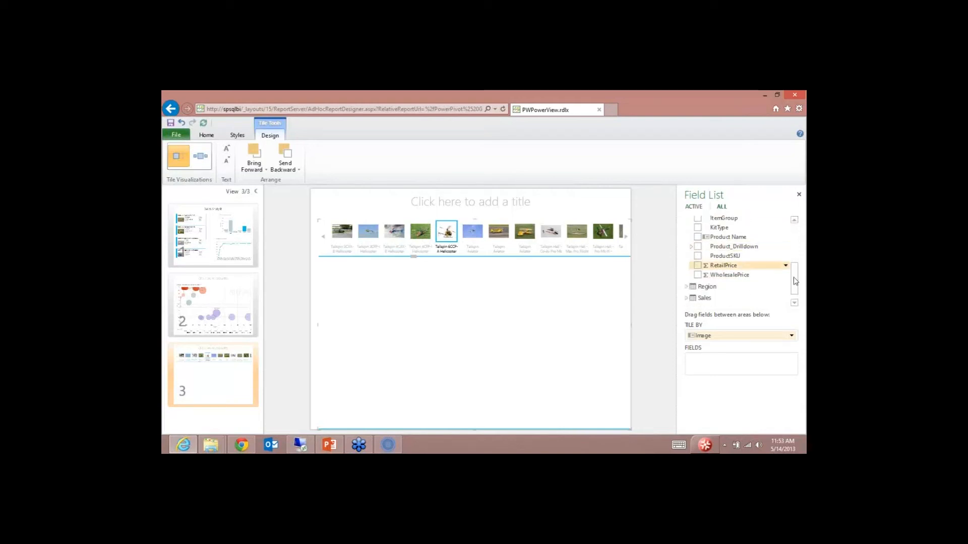
{"action": "left_click", "coordinate": [695, 297]}
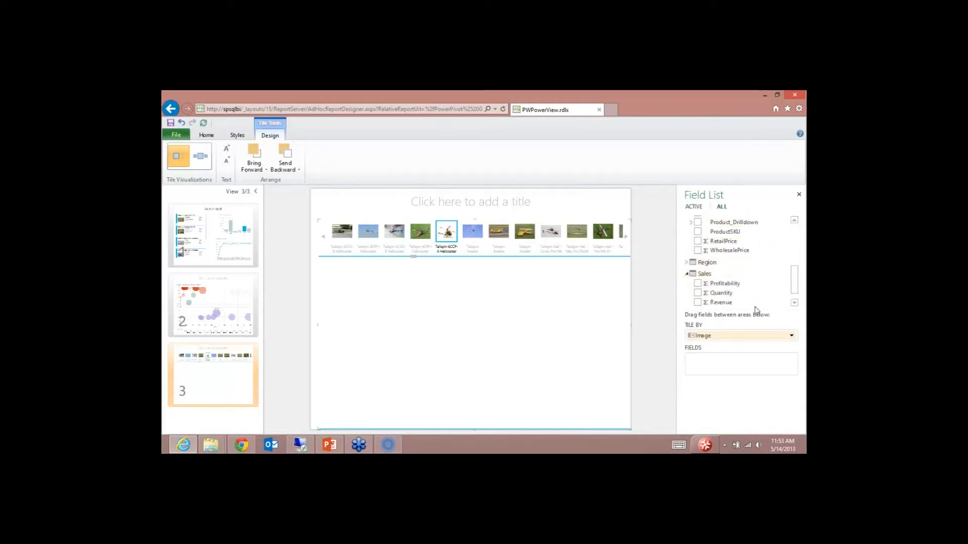
Step: Add Profitability, Quantity, Revenue and RegionName to the tiles' table, with RegionName as the first column
{"action": "left_click", "coordinate": [697, 283]}
{"action": "left_click", "coordinate": [698, 293]}
{"action": "left_click", "coordinate": [698, 303]}
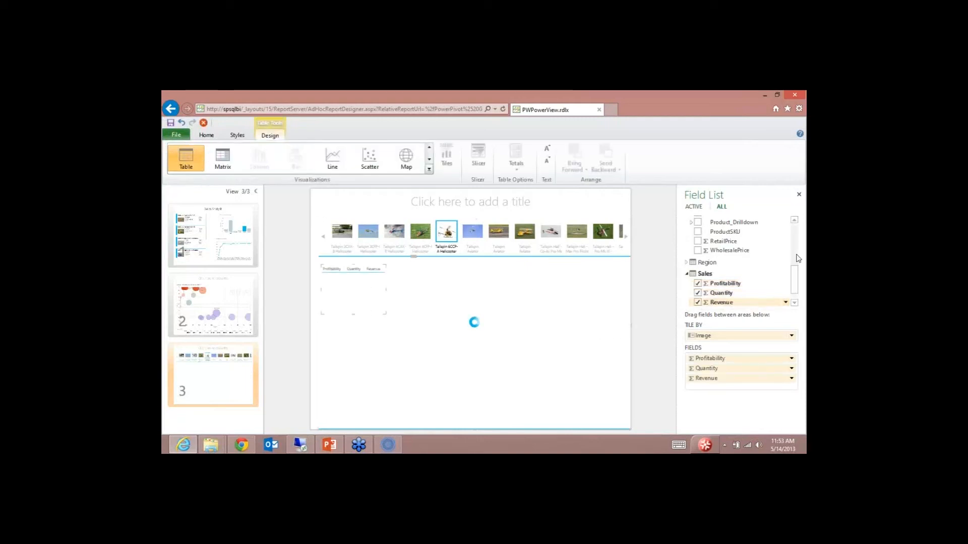
{"action": "scroll", "coordinate": [794, 252], "scroll_direction": "up", "scroll_amount": 6}
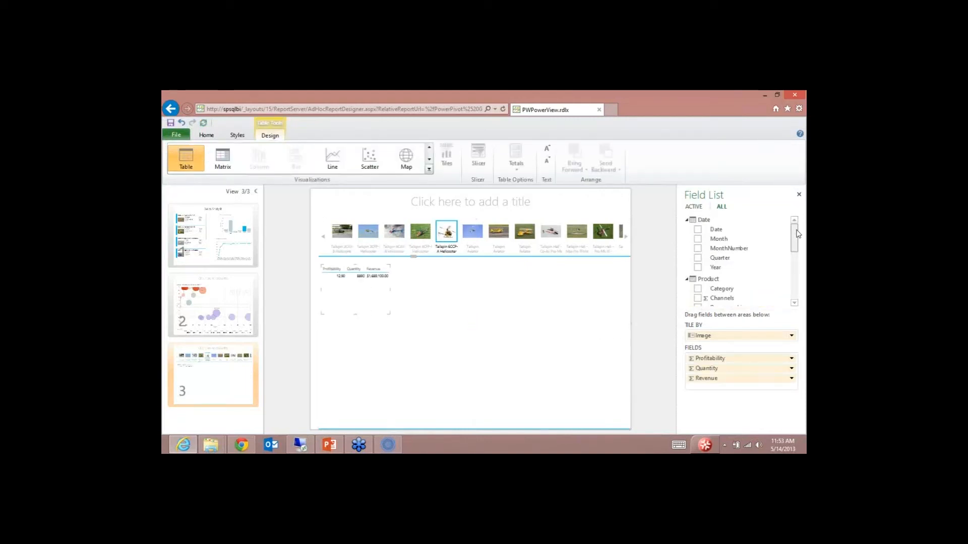
{"action": "left_click", "coordinate": [687, 221]}
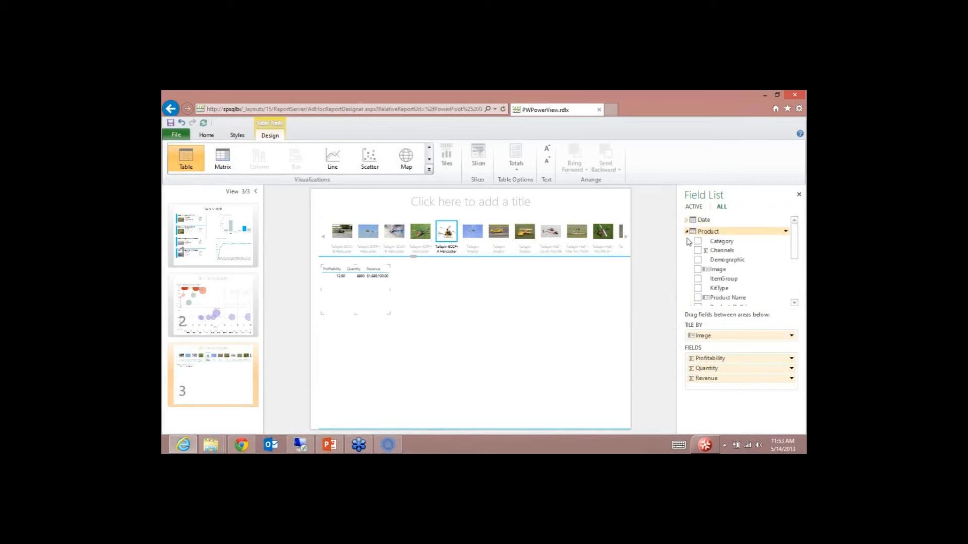
{"action": "left_click", "coordinate": [687, 232]}
{"action": "left_click", "coordinate": [687, 243]}
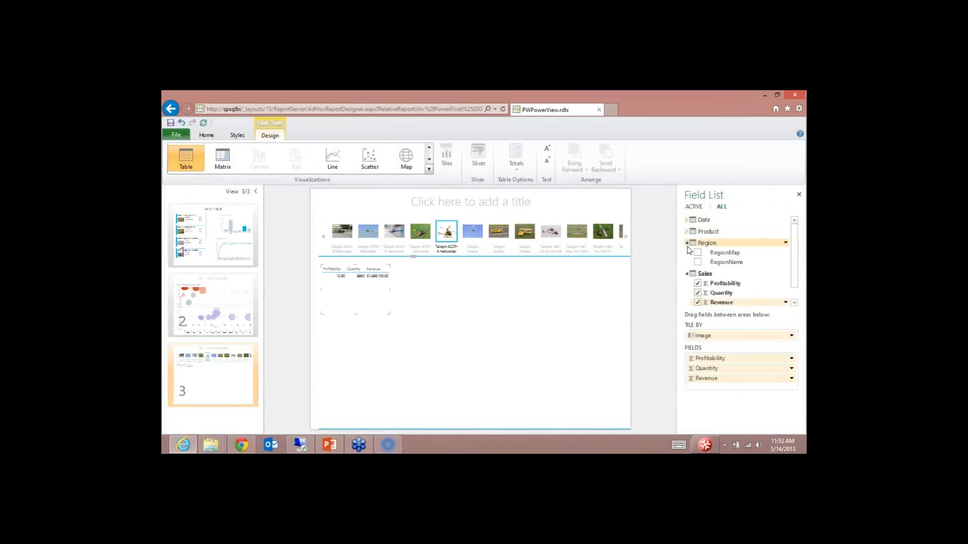
{"action": "left_click", "coordinate": [698, 265]}
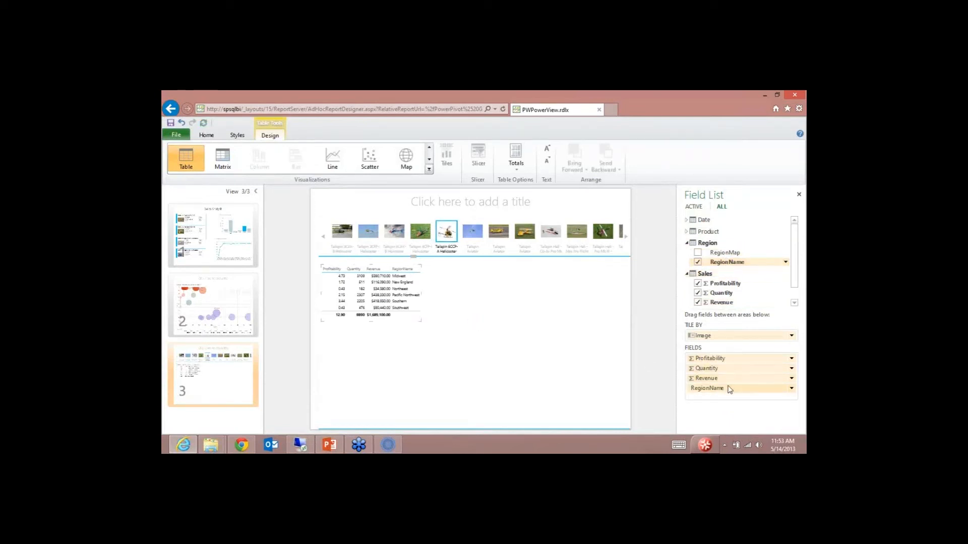
{"action": "left_click_drag", "start_coordinate": [728, 388], "coordinate": [731, 360]}
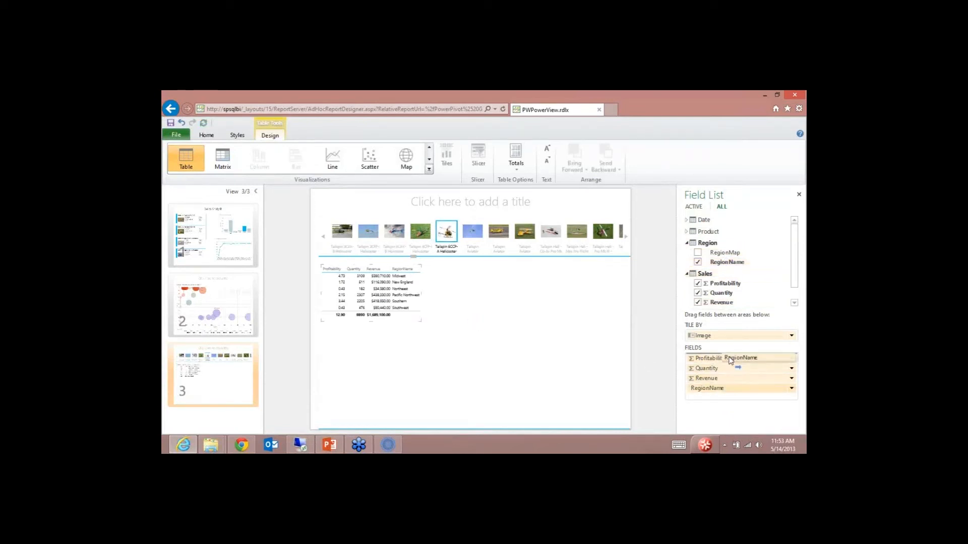
Step: Enlarge the regional sales table, check figures for several product tiles including Tailspin Aviator, and collapse the Region and Sales tables
{"action": "left_click", "coordinate": [420, 324]}
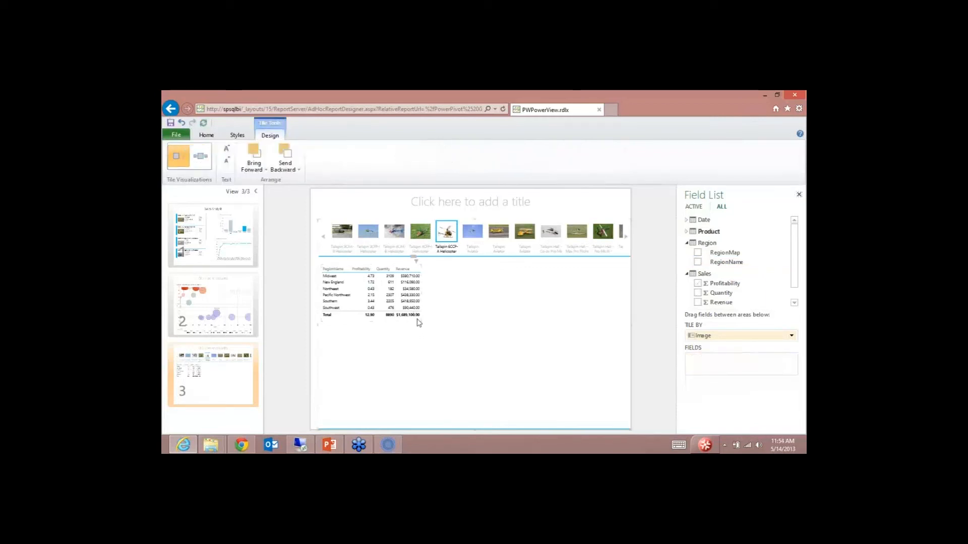
{"action": "left_click", "coordinate": [418, 316]}
{"action": "left_click_drag", "start_coordinate": [420, 318], "coordinate": [446, 366]}
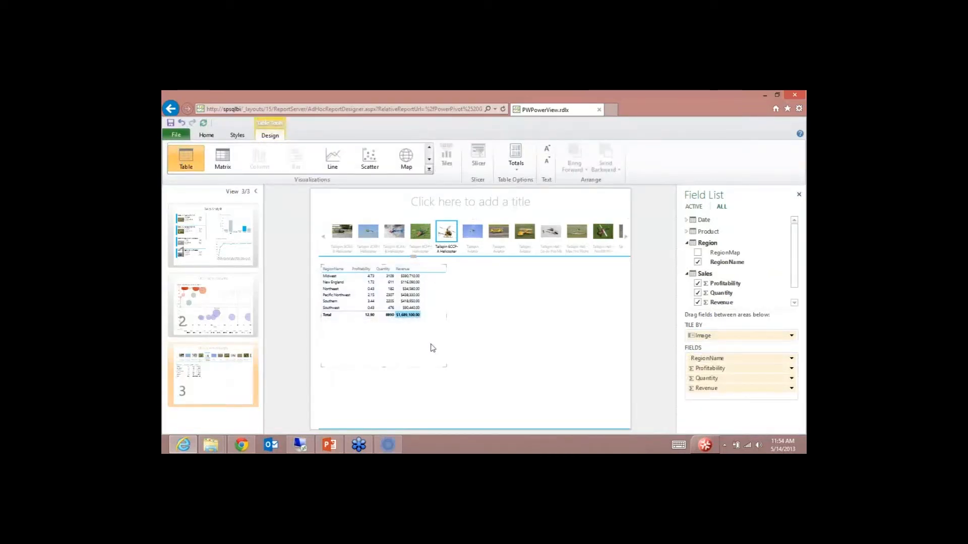
{"action": "left_click", "coordinate": [421, 232]}
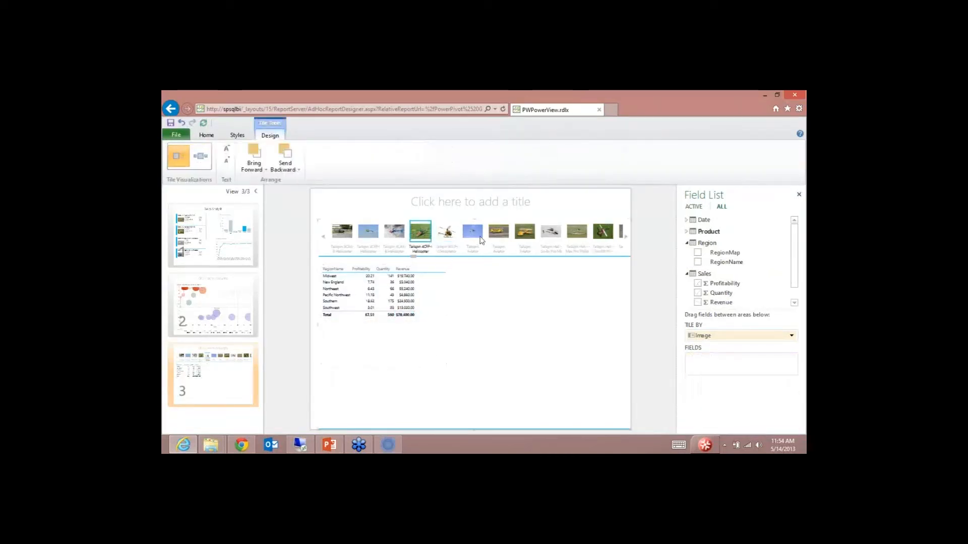
{"action": "left_click", "coordinate": [499, 232]}
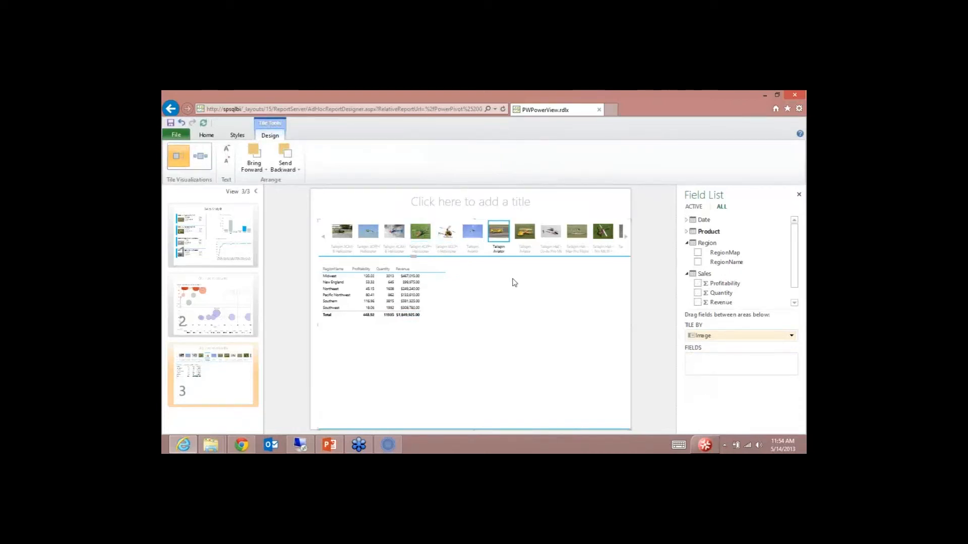
{"action": "key", "text": "Right"}
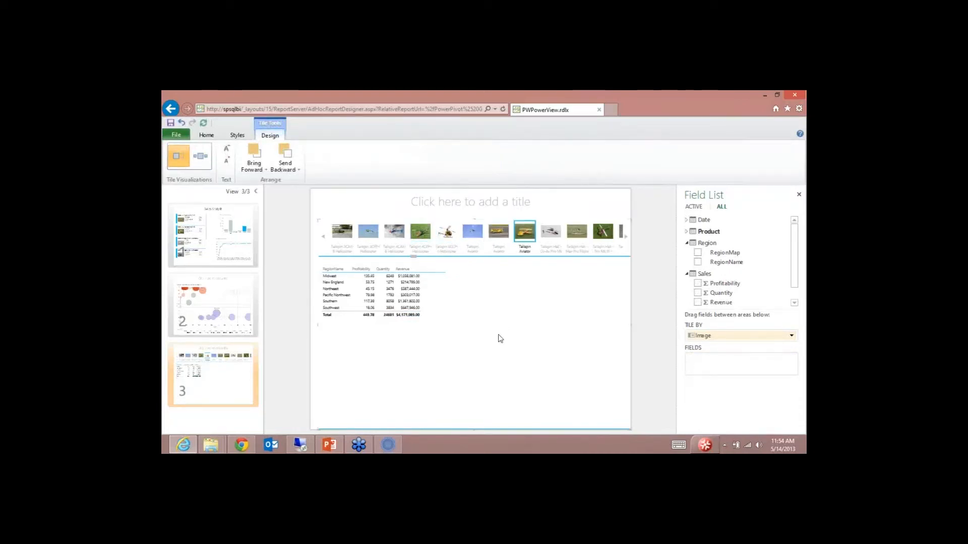
{"action": "left_click", "coordinate": [686, 243]}
{"action": "left_click", "coordinate": [687, 255]}
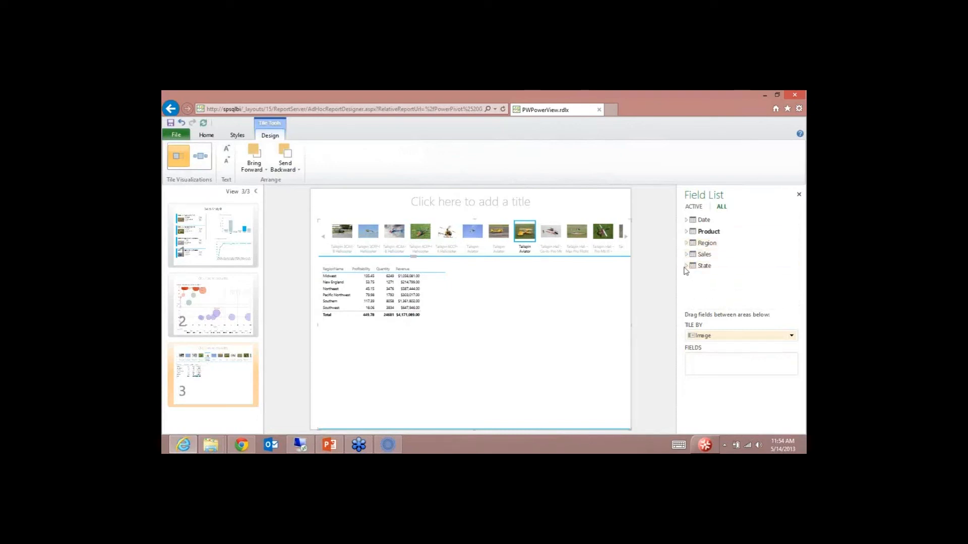
Step: Add StateName as a map filling the right side of the tiles, then confirm saving the report
{"action": "left_click", "coordinate": [686, 266]}
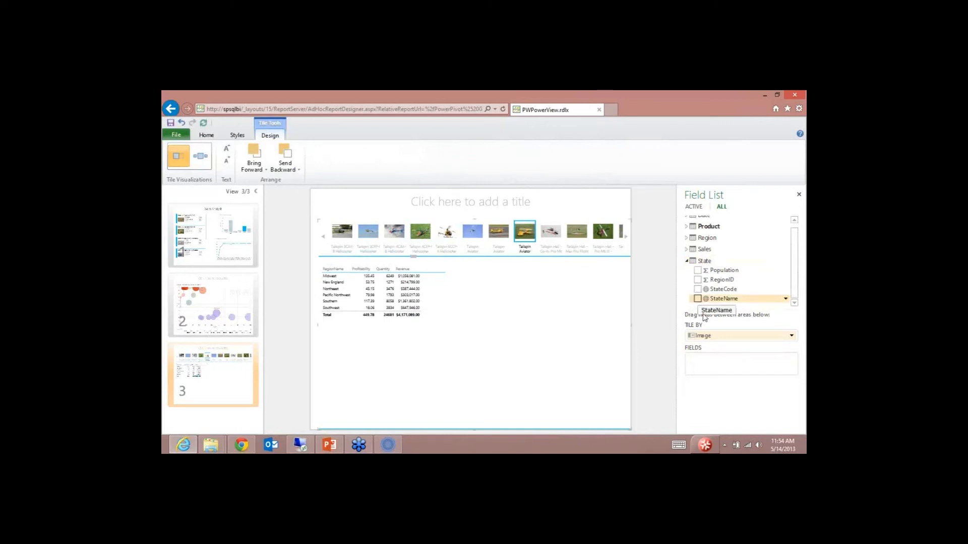
{"action": "left_click_drag", "start_coordinate": [718, 351], "coordinate": [718, 354]}
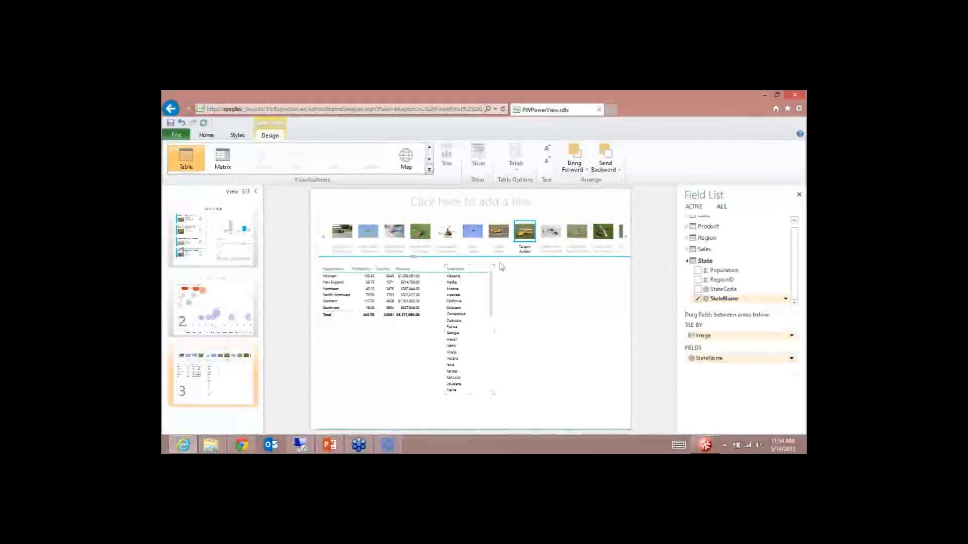
{"action": "left_click", "coordinate": [406, 159]}
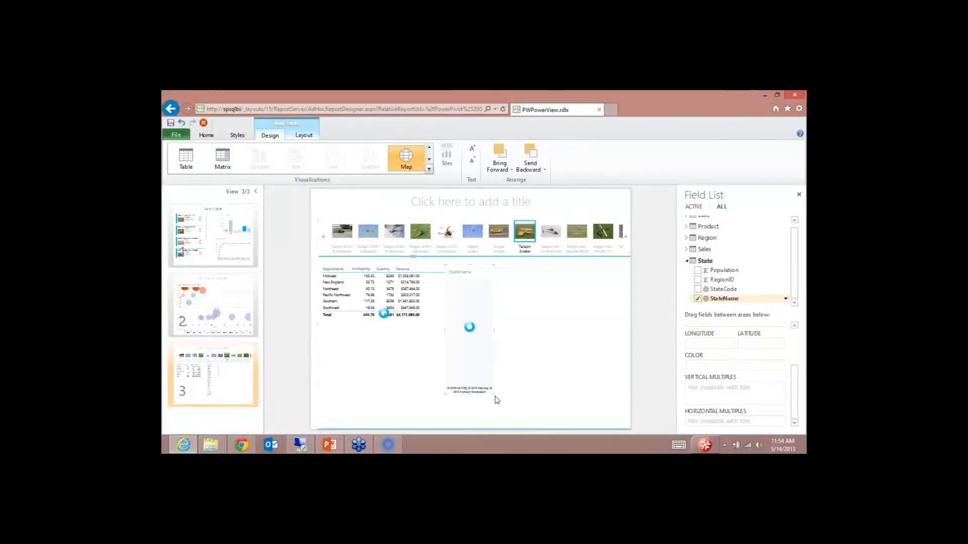
{"action": "left_click_drag", "start_coordinate": [492, 393], "coordinate": [629, 426]}
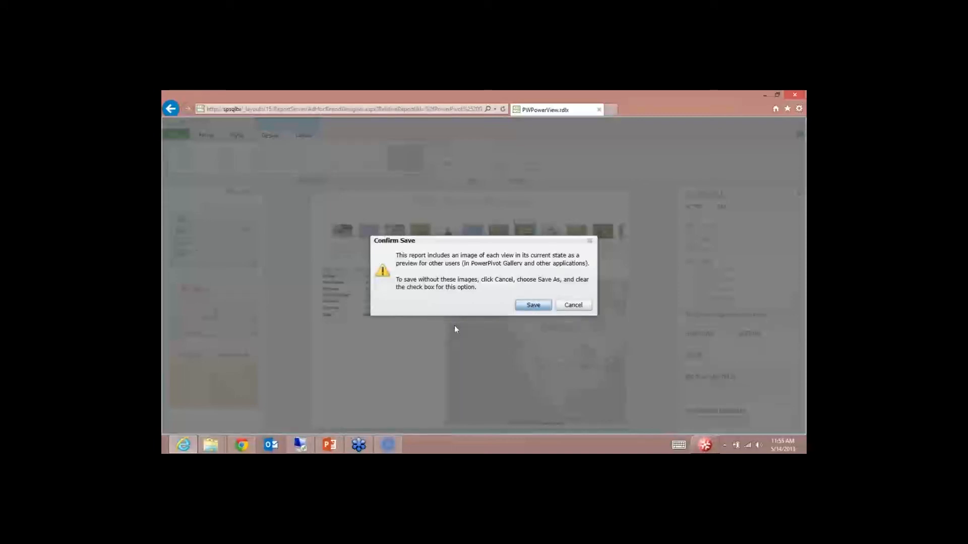
{"action": "key", "text": "Return"}
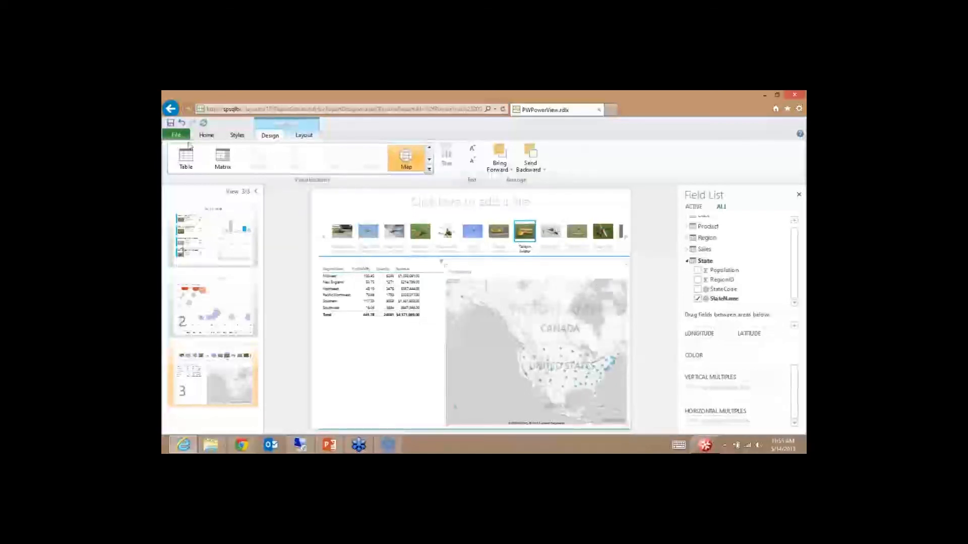
Step: In a new tab, go to the spsqlbi site's PowerPivot Gallery and open the PWPowerView report
{"action": "left_click", "coordinate": [611, 109]}
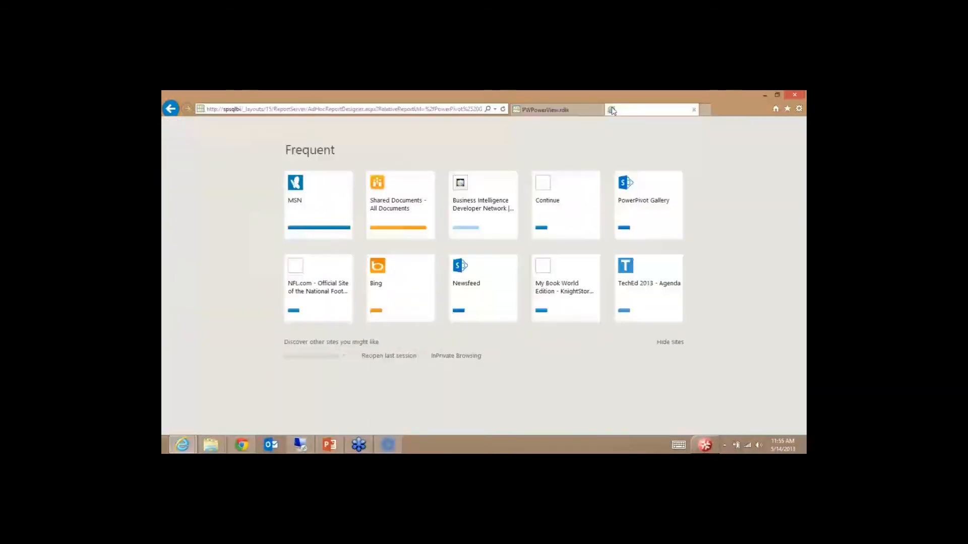
{"action": "type", "text": "spsqlbi/"}
{"action": "key", "text": "Return"}
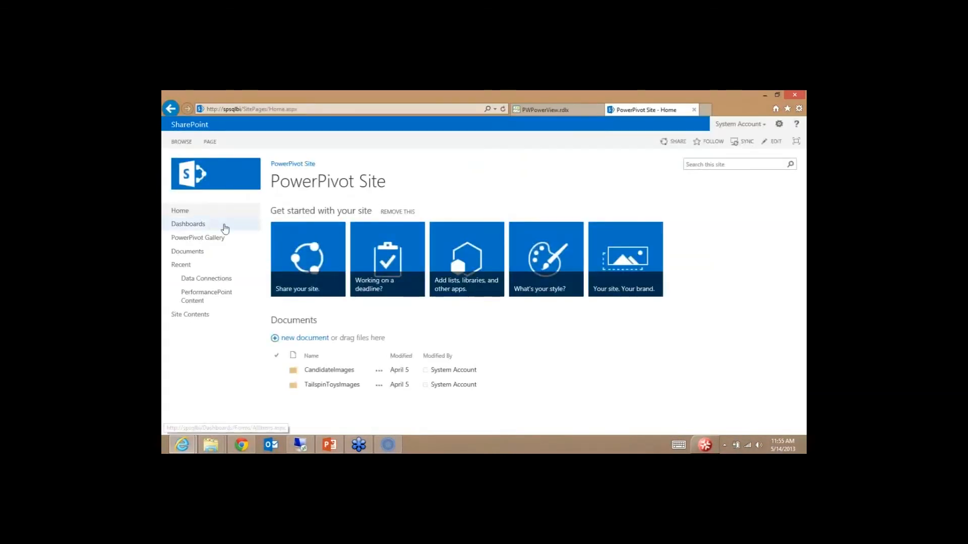
{"action": "left_click", "coordinate": [215, 244]}
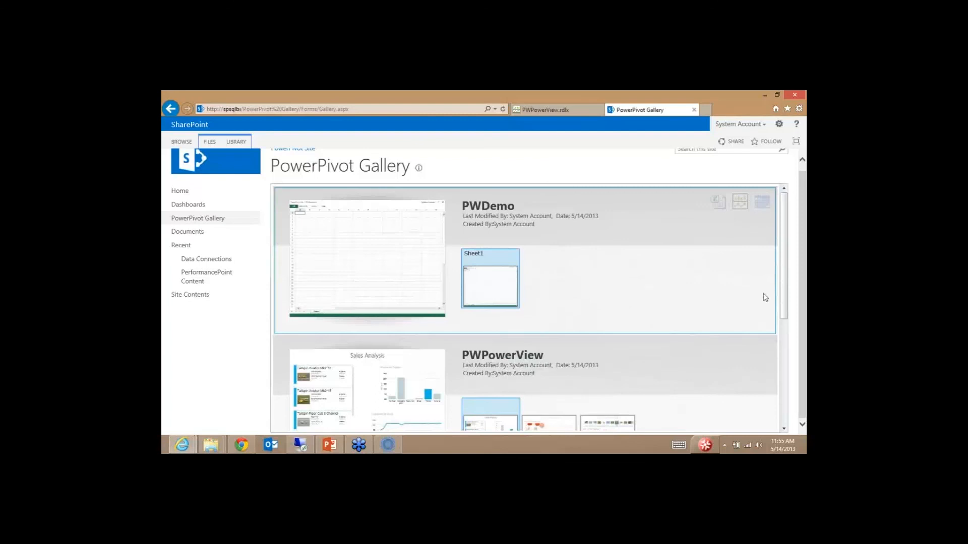
{"action": "scroll", "coordinate": [766, 302], "scroll_direction": "down", "scroll_amount": 3}
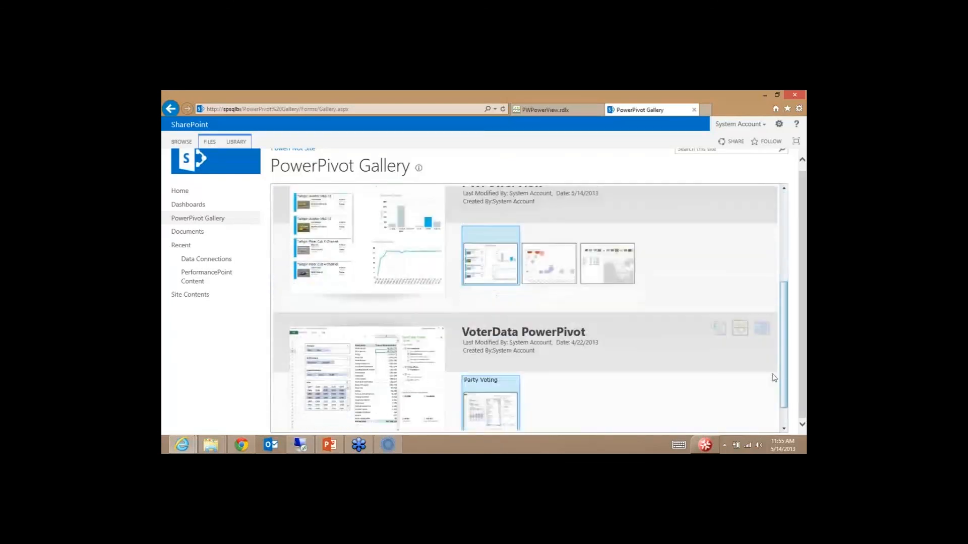
{"action": "scroll", "coordinate": [766, 363], "scroll_direction": "up", "scroll_amount": 1}
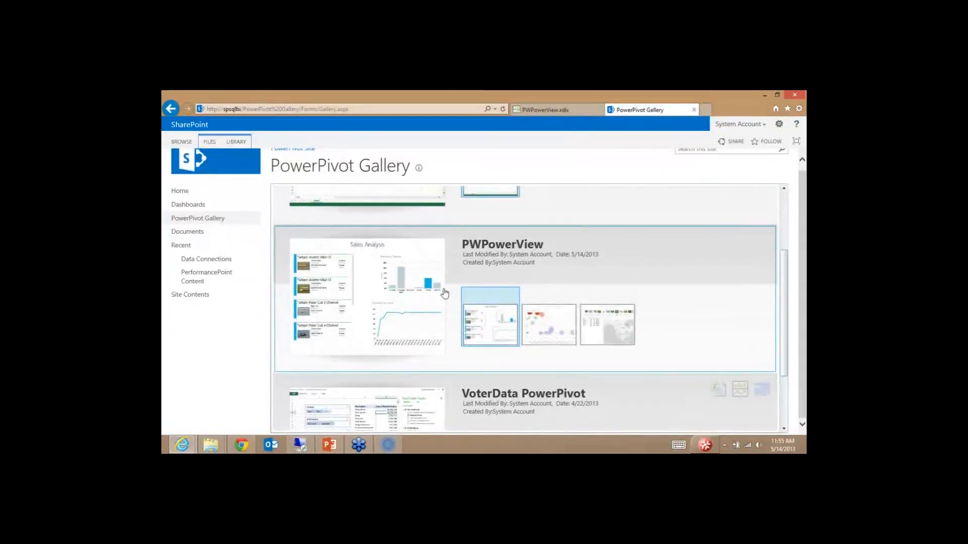
{"action": "left_click", "coordinate": [498, 333]}
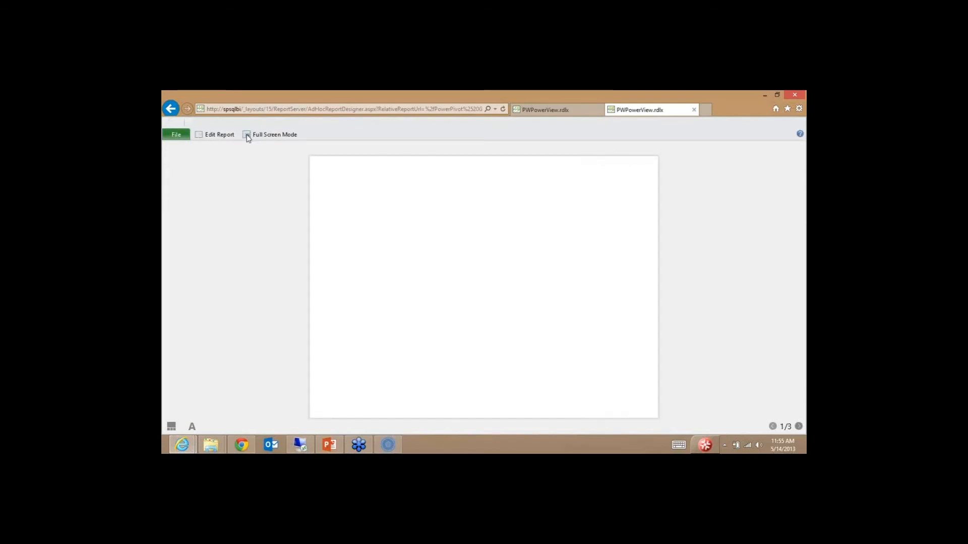
Step: Show the report full-screen with the text size raised from 100% to 200%
{"action": "left_click", "coordinate": [247, 135]}
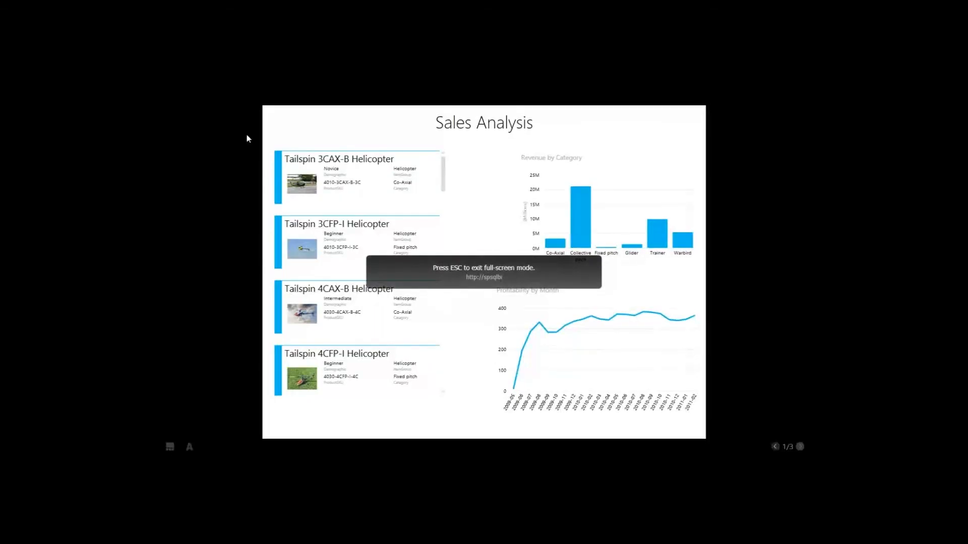
{"action": "mouse_move", "coordinate": [683, 304]}
{"action": "mouse_move", "coordinate": [431, 164]}
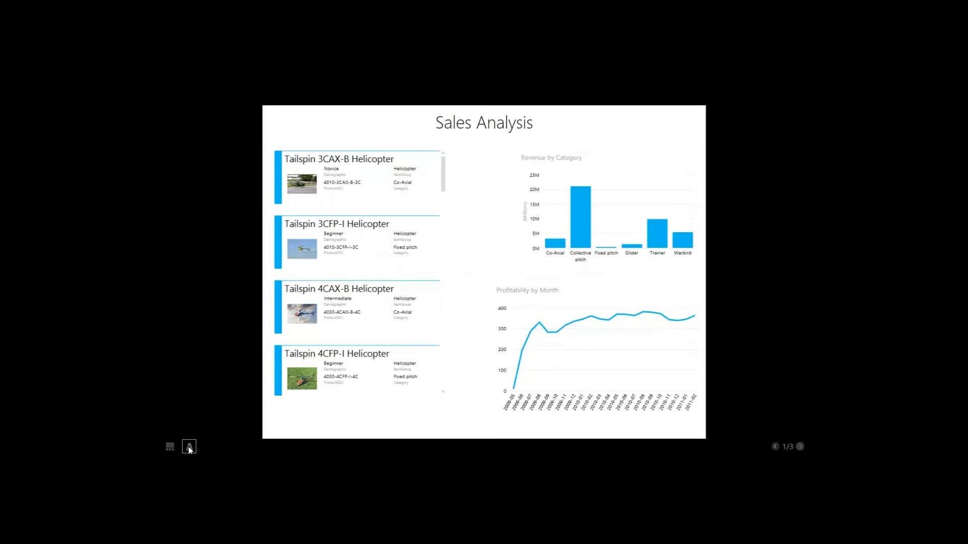
{"action": "left_click", "coordinate": [189, 448]}
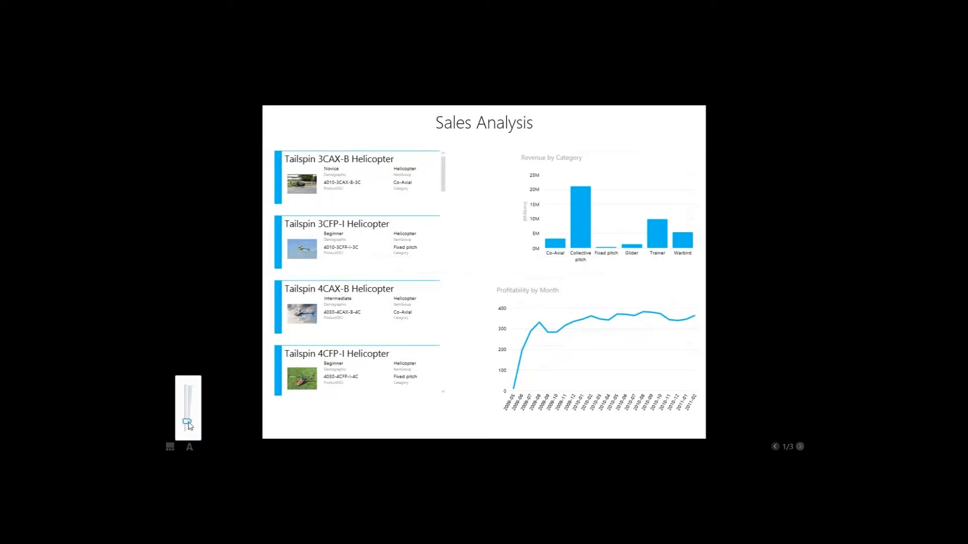
{"action": "mouse_move", "coordinate": [188, 426]}
{"action": "left_click_drag", "start_coordinate": [189, 421], "coordinate": [193, 446]}
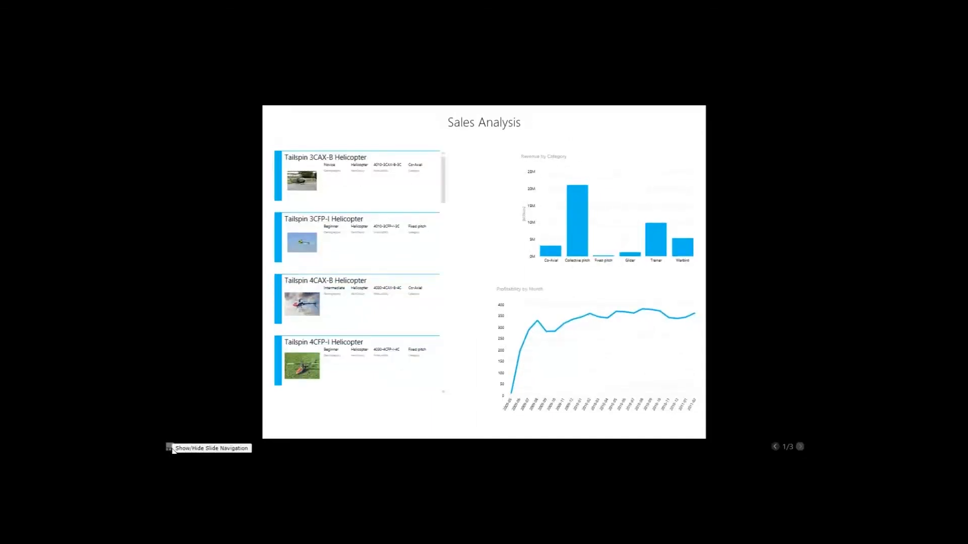
Step: Browse pages 1–3 via the thumbnails, settle on the page 2 bubble chart, and exit full-screen mode
{"action": "left_click", "coordinate": [169, 447]}
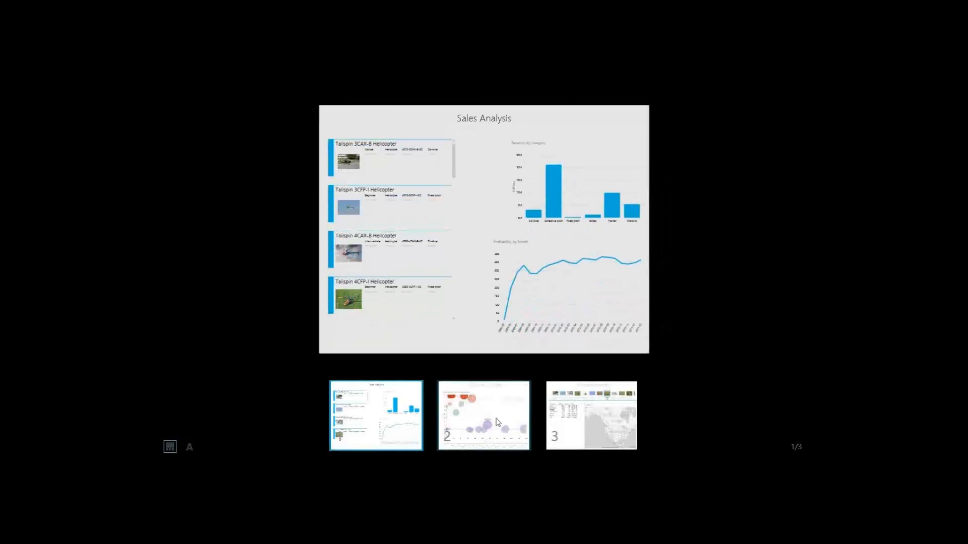
{"action": "left_click", "coordinate": [497, 423]}
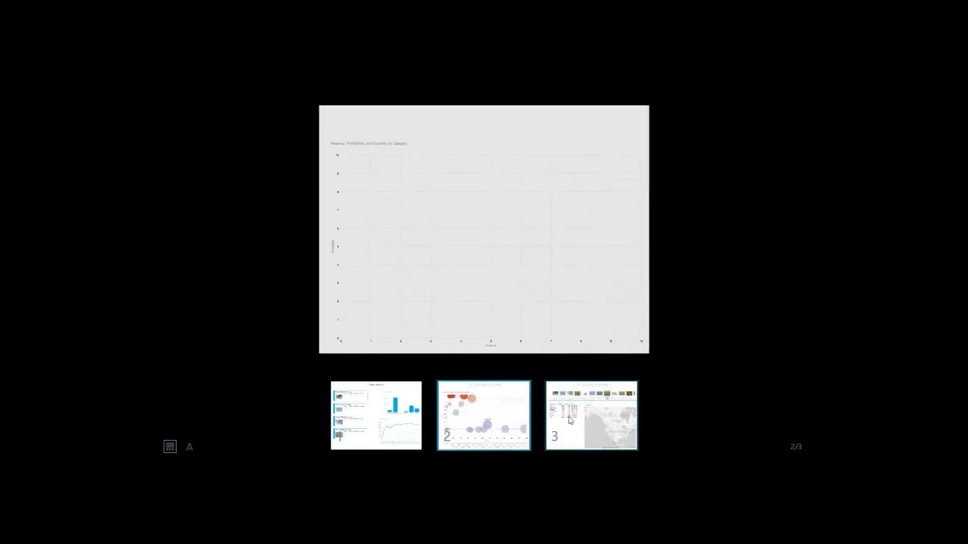
{"action": "left_click", "coordinate": [570, 421]}
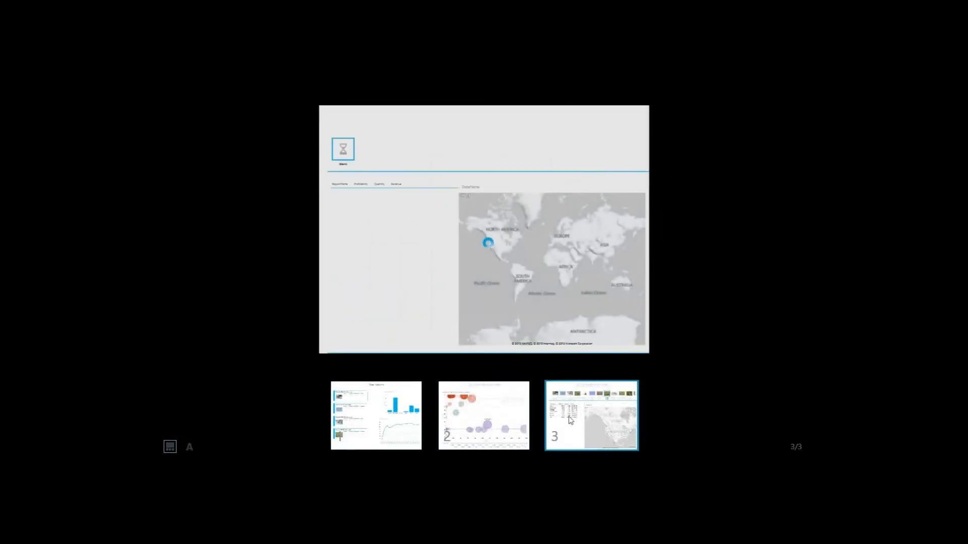
{"action": "left_click", "coordinate": [509, 409]}
{"action": "left_click", "coordinate": [505, 400]}
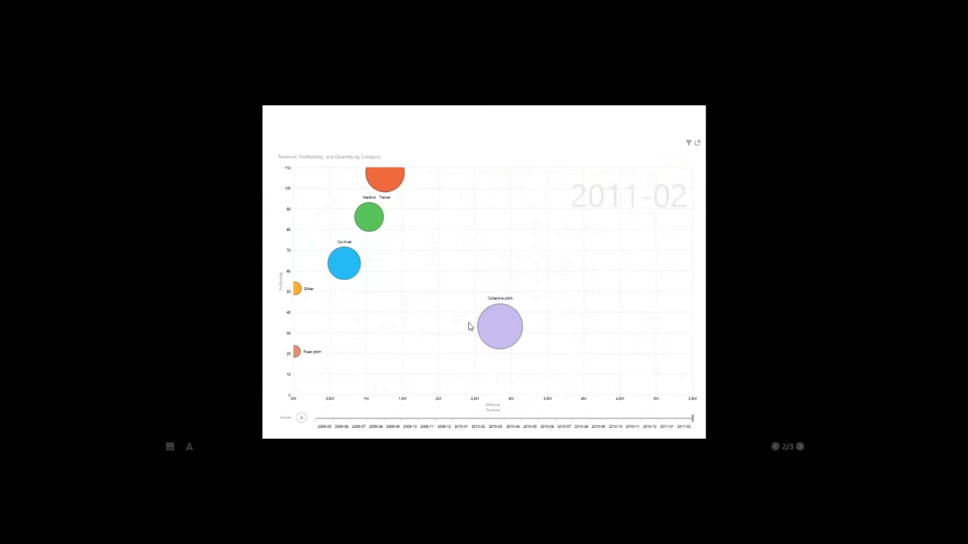
{"action": "key", "text": "Escape"}
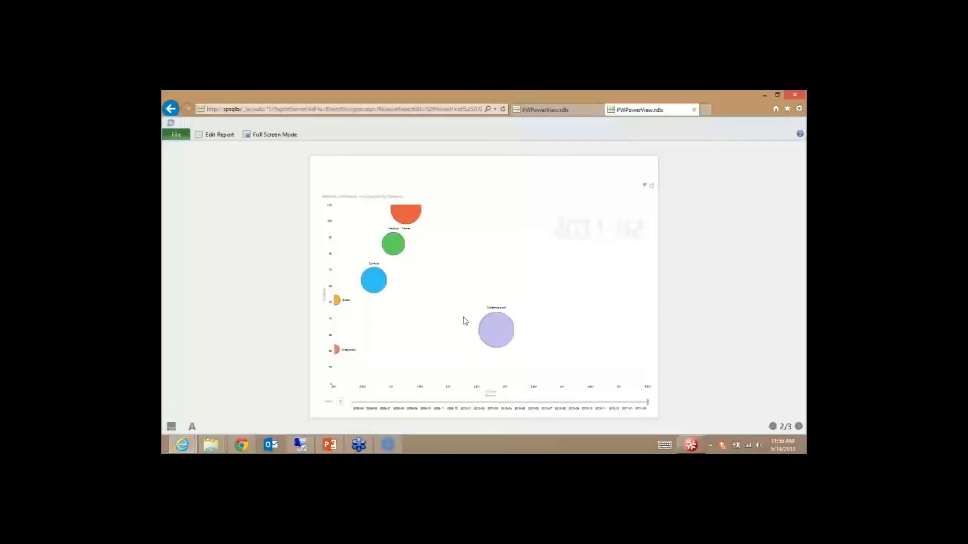
Step: Export the report to PowerPoint, confirming the report save, and choose to save the result
{"action": "left_click", "coordinate": [180, 137]}
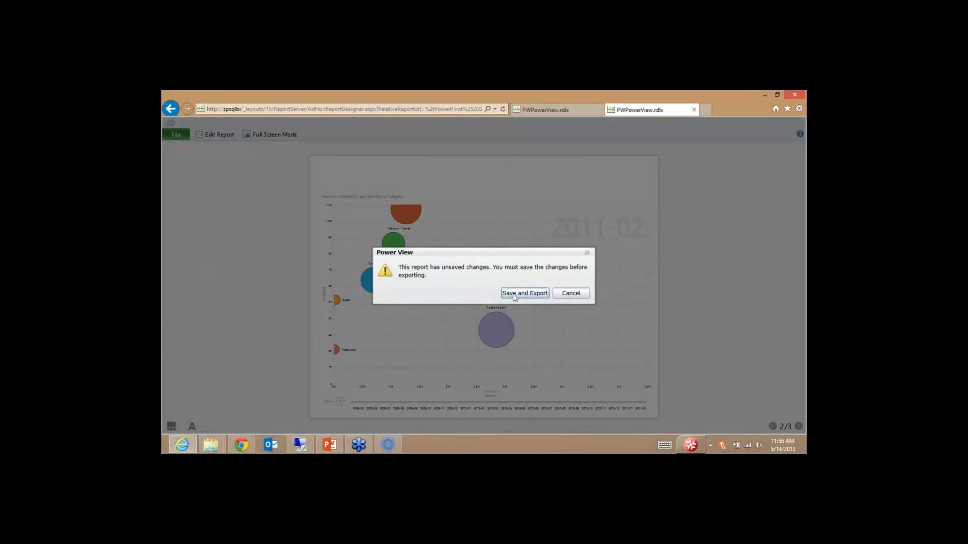
{"action": "left_click", "coordinate": [521, 294]}
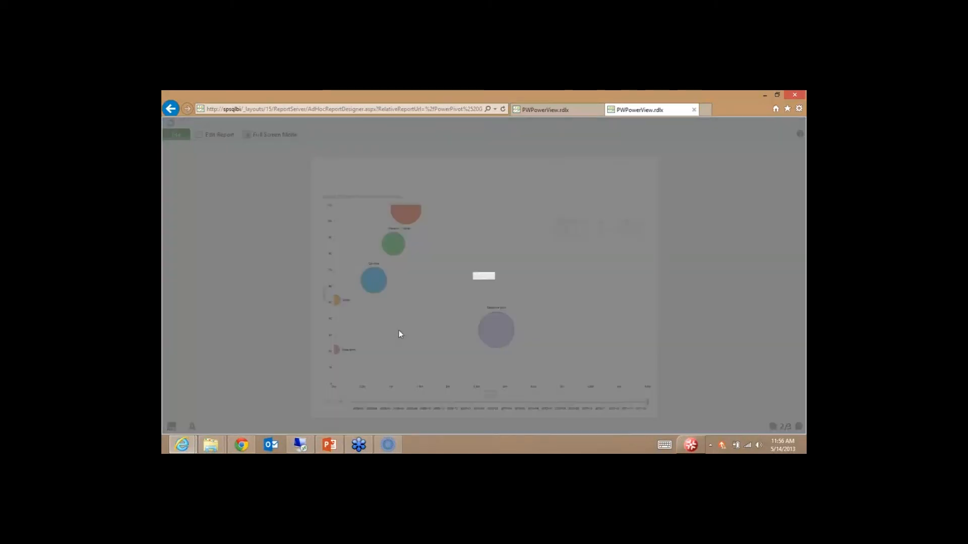
{"action": "key", "text": "Return"}
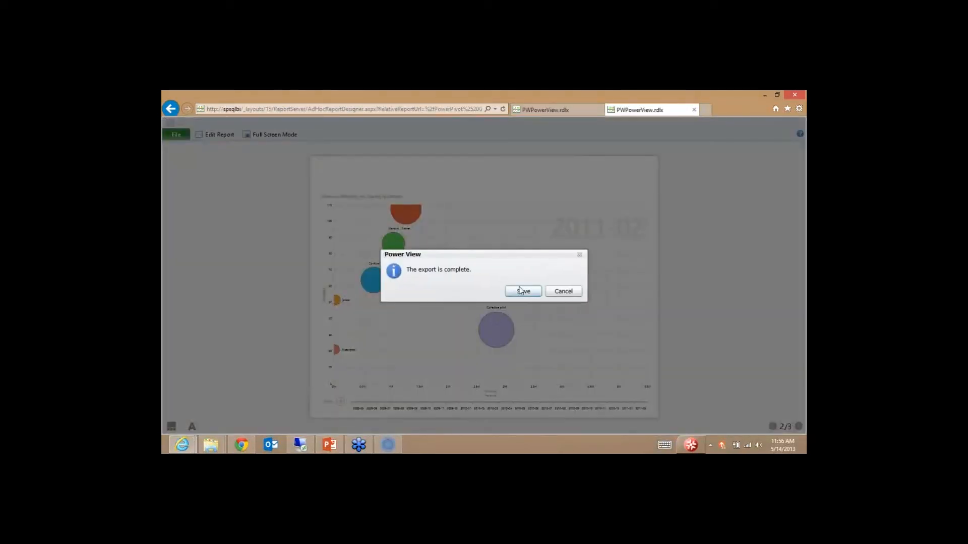
{"action": "left_click", "coordinate": [522, 291]}
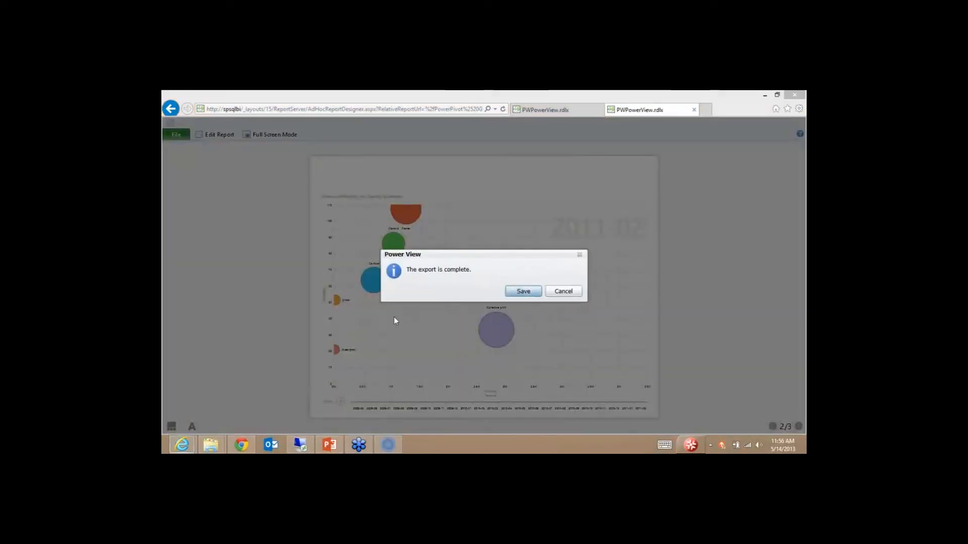
Step: Save the presentation to the Desktop as PWPowerView and minimize the browser
{"action": "left_click", "coordinate": [196, 147]}
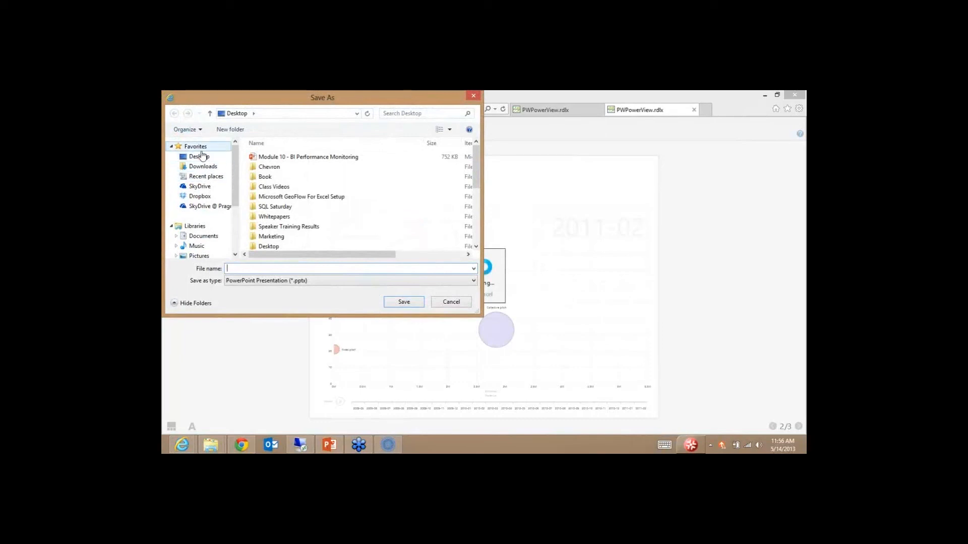
{"action": "left_click", "coordinate": [199, 156]}
{"action": "left_click", "coordinate": [260, 271]}
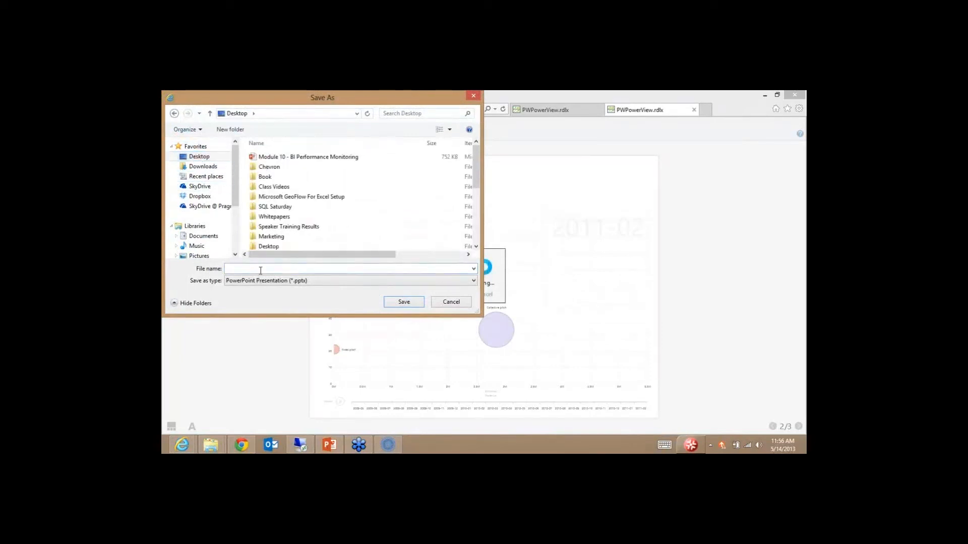
{"action": "type", "text": "PWPowerView"}
{"action": "key", "text": "Return"}
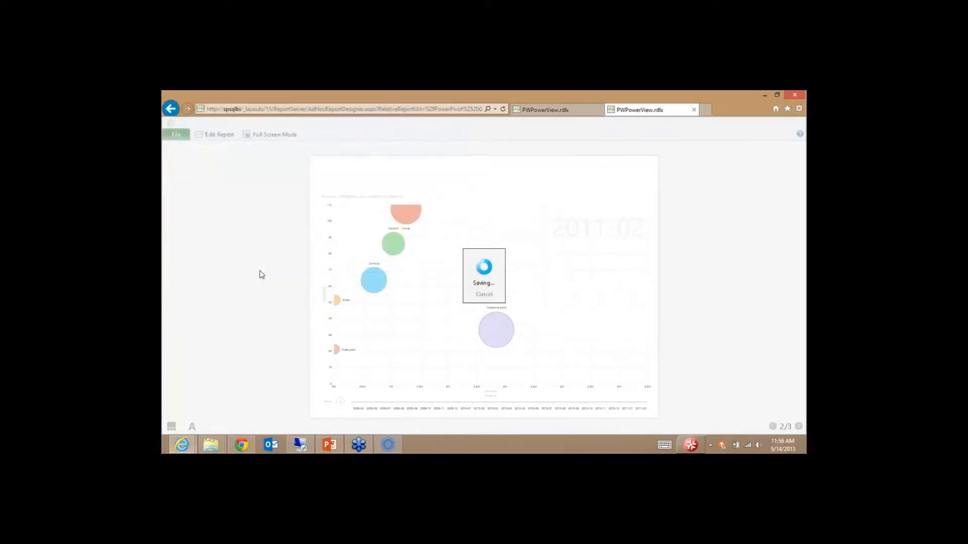
{"action": "left_click", "coordinate": [763, 94]}
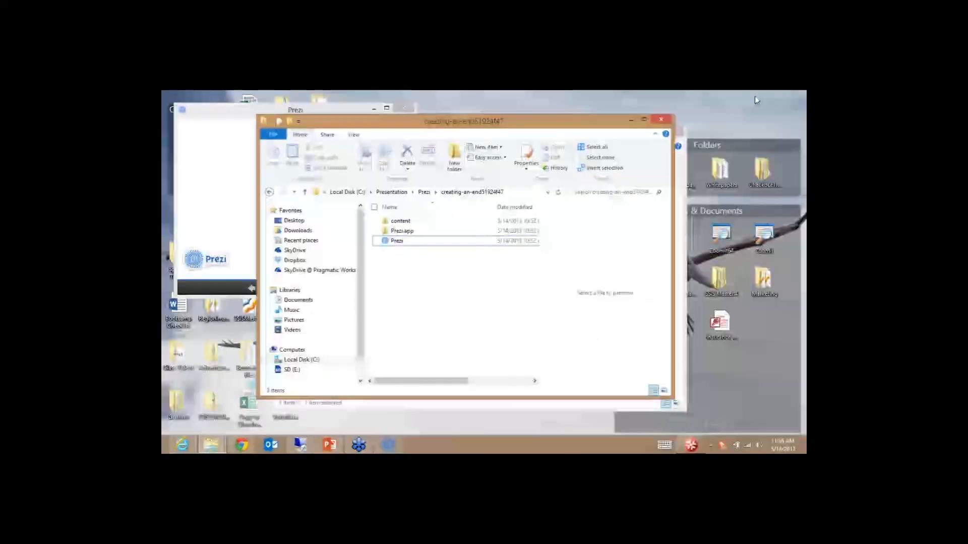
Step: Clear the open windows and open the exported PWPowerView presentation from the desktop
{"action": "left_click", "coordinate": [631, 121]}
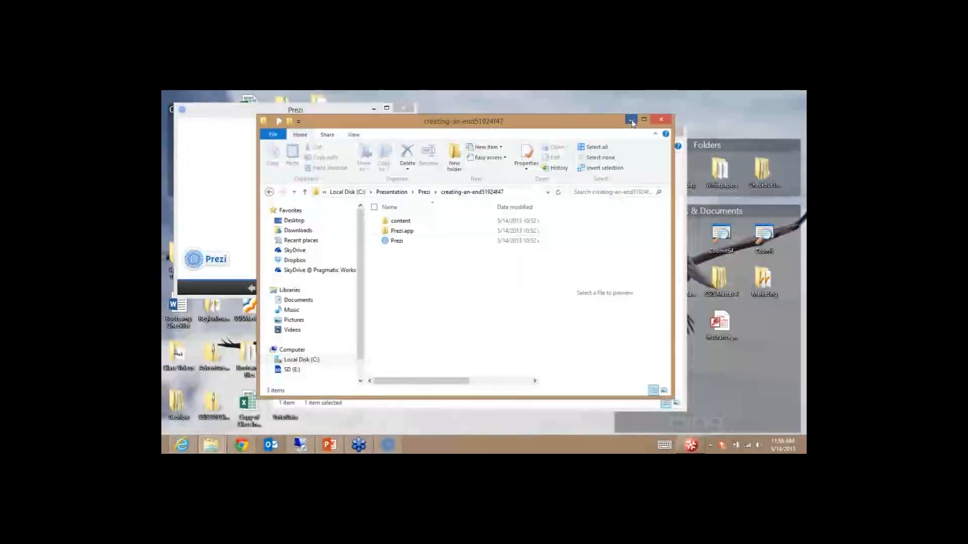
{"action": "left_click", "coordinate": [643, 132]}
{"action": "left_click_drag", "start_coordinate": [357, 114], "coordinate": [684, 170]}
{"action": "double_click", "coordinate": [320, 354]}
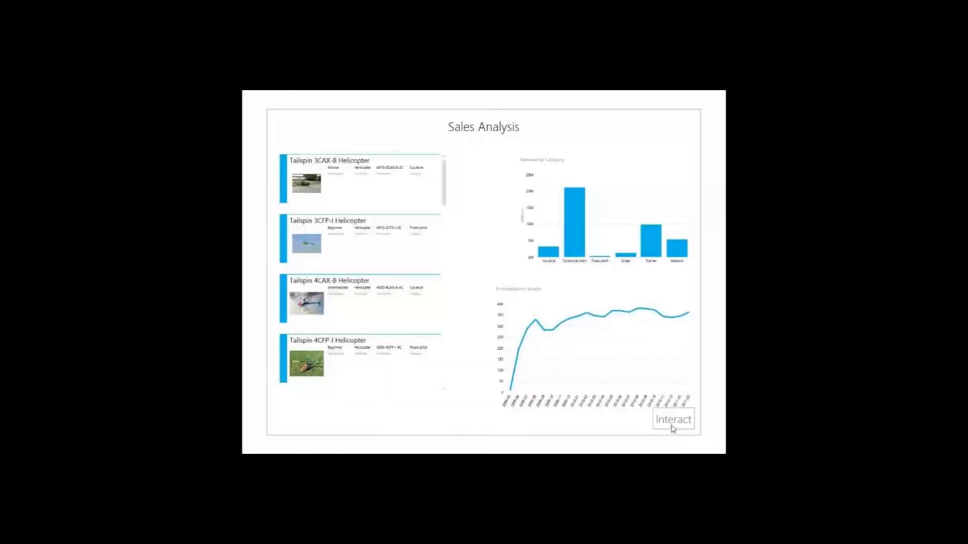
Step: Make the Sales Analysis slide interactive and sign in with the report server's user name and password
{"action": "left_click", "coordinate": [674, 423]}
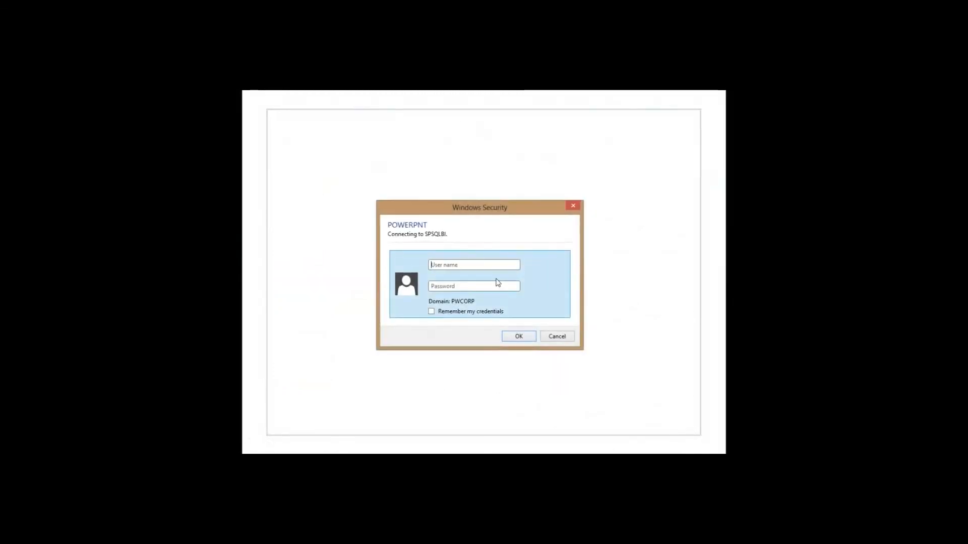
{"action": "left_click", "coordinate": [498, 265]}
{"action": "type", "text": "demo\\administrator"}
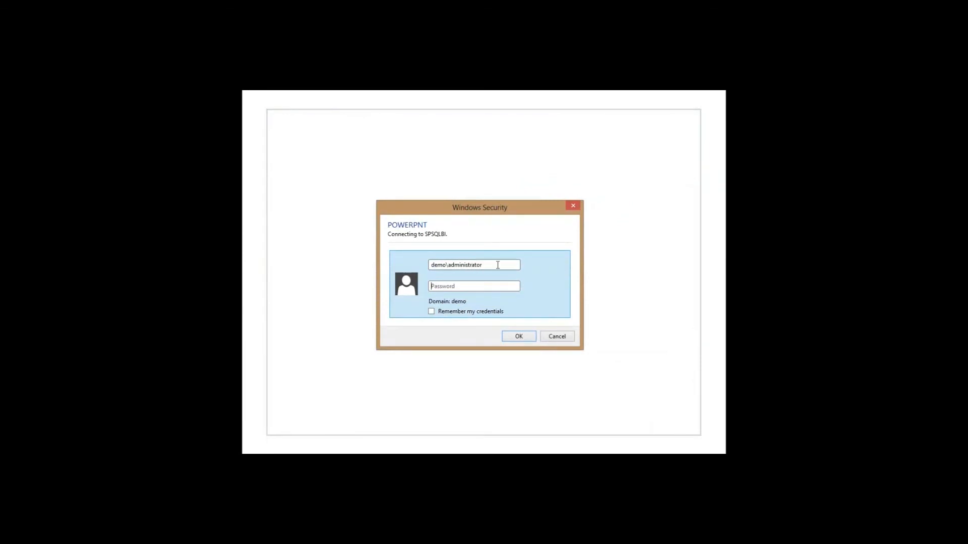
{"action": "type", "text": "pass@word1"}
{"action": "key", "text": "Return"}
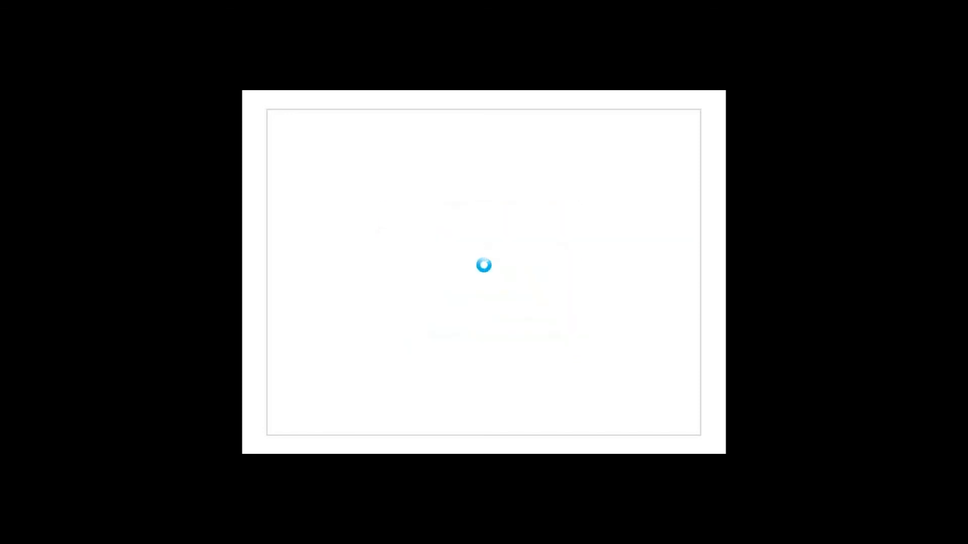